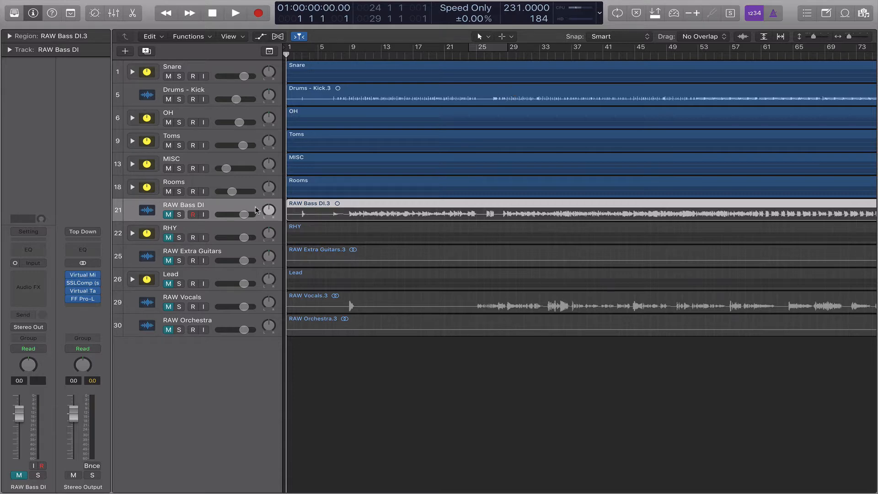
Unmute RAW Bass DI and bring up the Mixer below the tracks.
{"action": "left_click", "coordinate": [168, 215]}
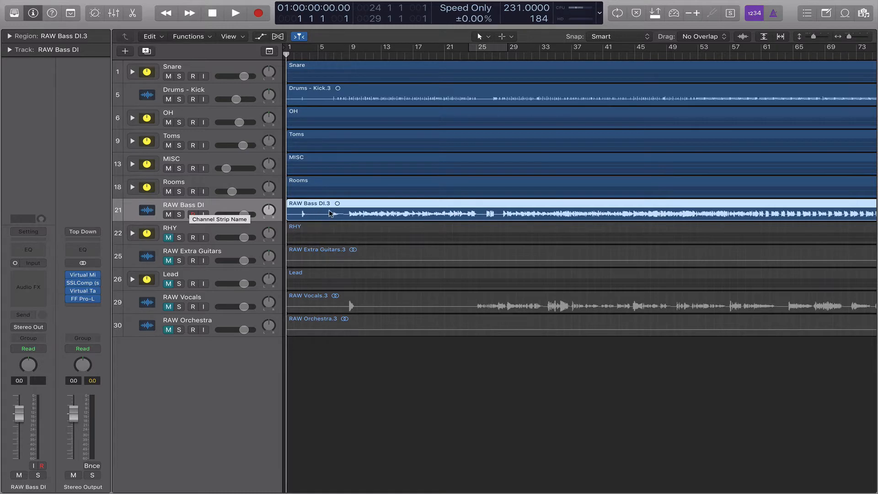
{"action": "key", "text": "x"}
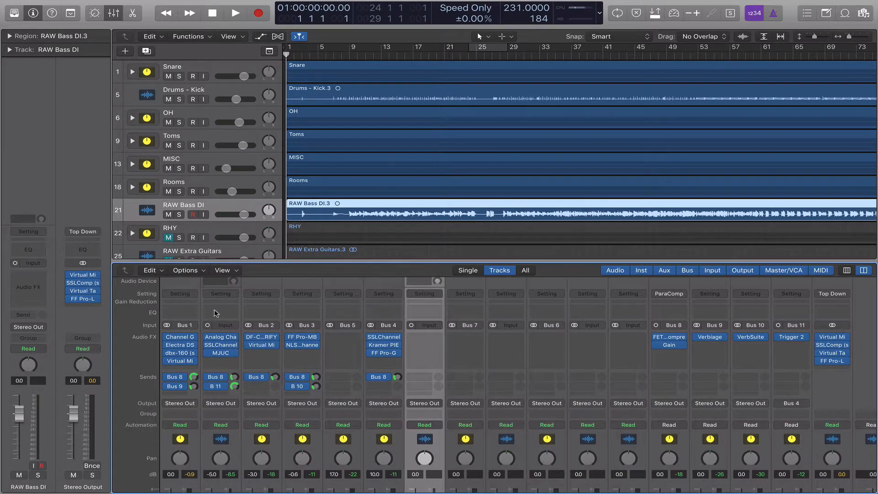
{"action": "scroll", "coordinate": [216, 314], "scroll_direction": "down", "scroll_amount": 5}
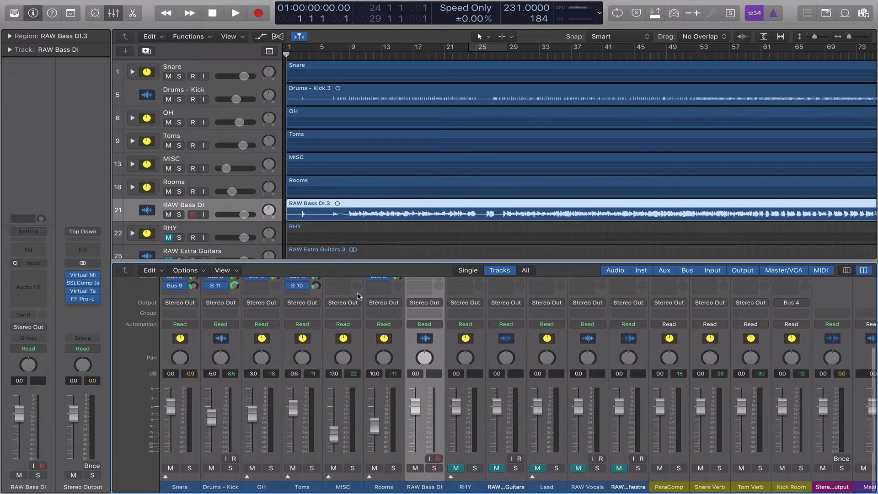
Hide the Mixer, mute RAW Bass DI again, and set the playhead to bar 5.
{"action": "key", "text": "x"}
{"action": "left_click", "coordinate": [168, 215]}
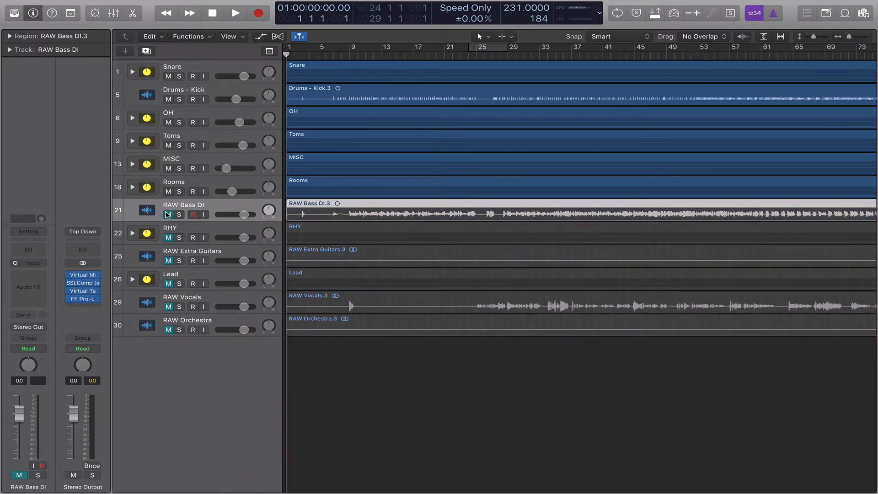
{"action": "left_click", "coordinate": [321, 55]}
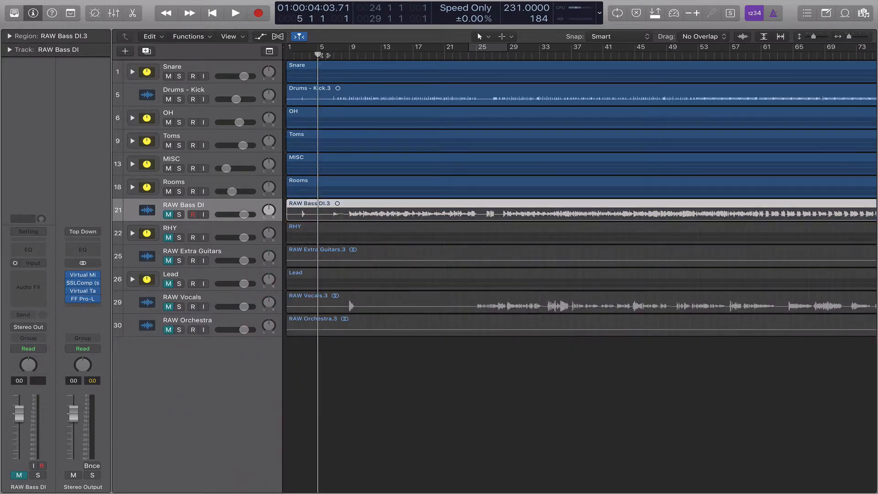
Play the song from bar 5, stop, and unmute RAW Bass DI.
{"action": "key", "text": "space"}
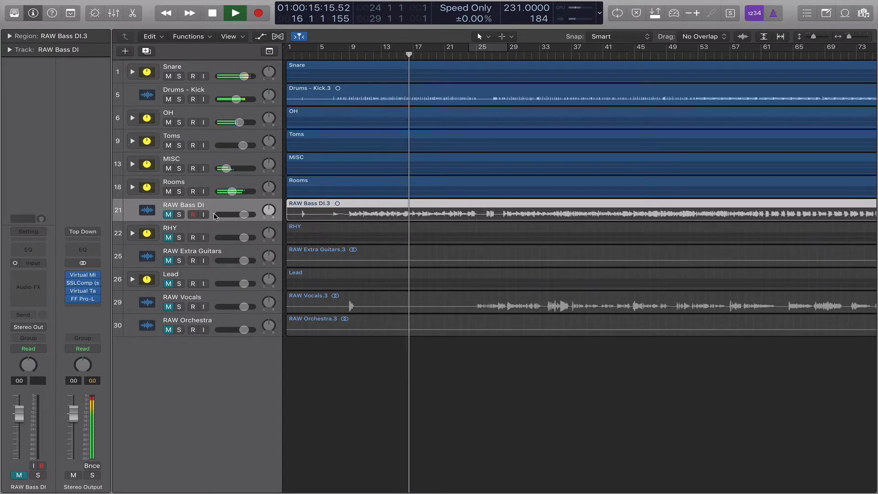
{"action": "key", "text": "space"}
{"action": "left_click", "coordinate": [168, 215]}
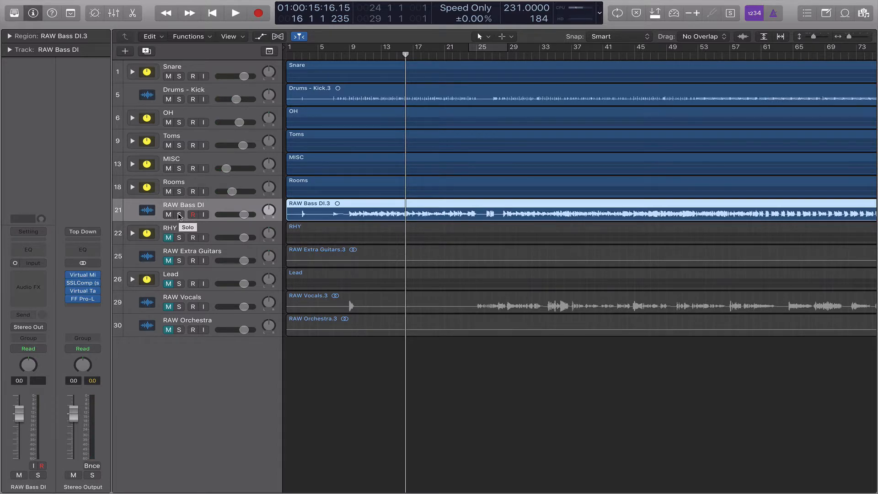
Play RAW Bass DI soloed, dismiss the disk overload alert, then unsolo it.
{"action": "left_click", "coordinate": [178, 215]}
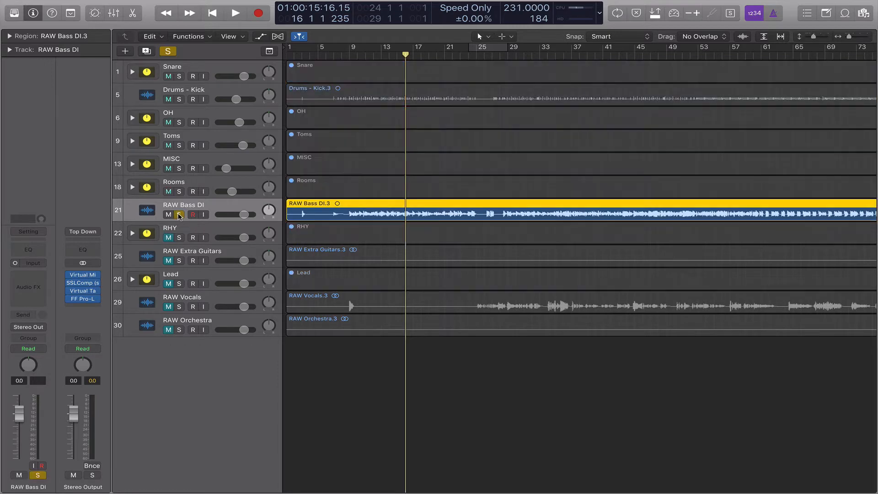
{"action": "key", "text": "space"}
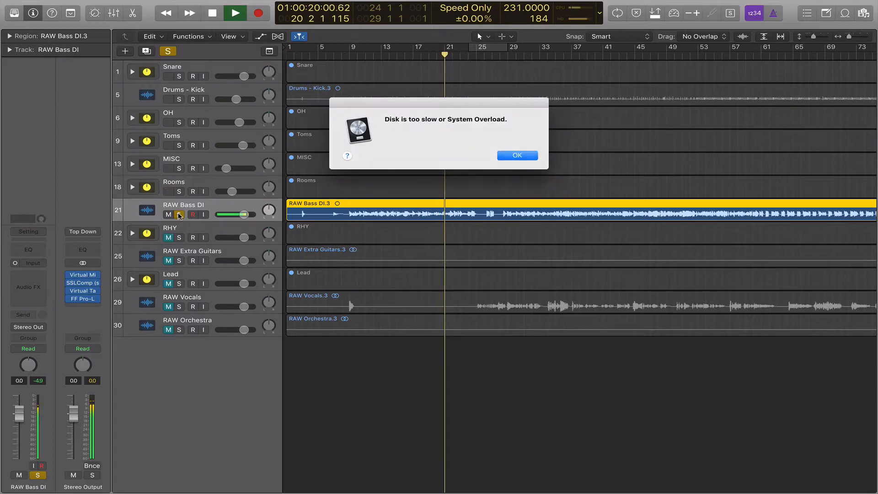
{"action": "left_click", "coordinate": [512, 157]}
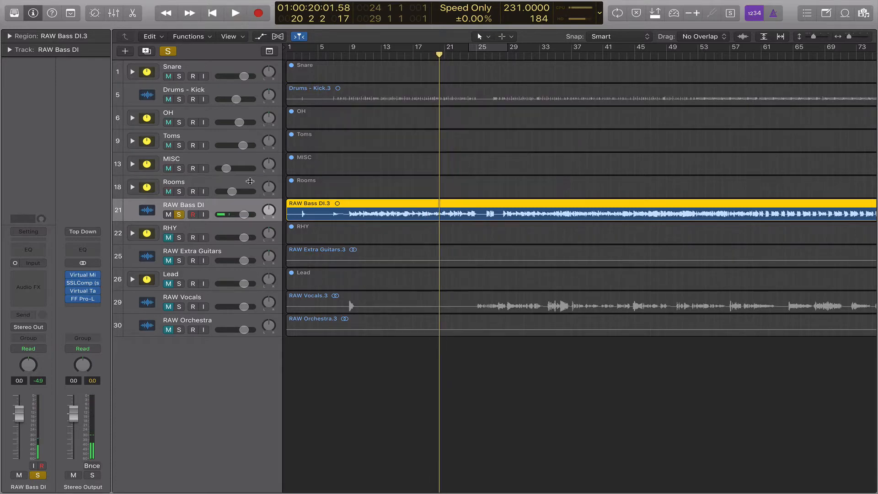
{"action": "left_click", "coordinate": [178, 215]}
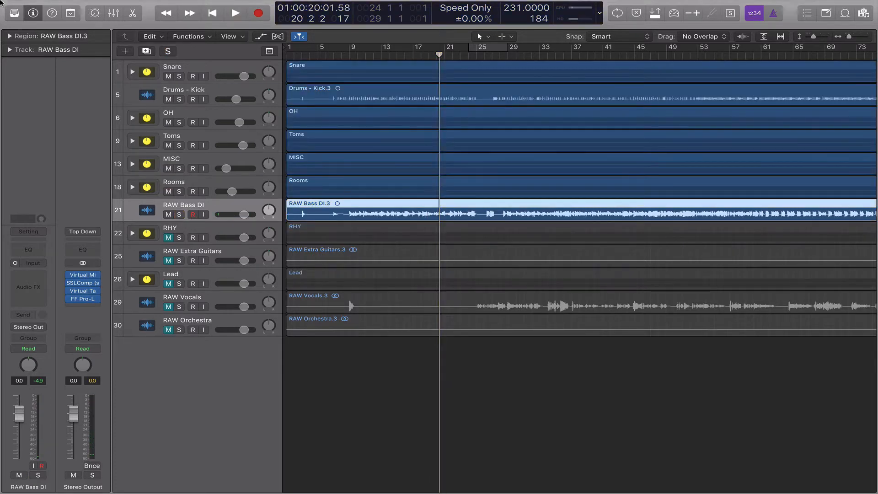
Set the Audio preferences I/O buffer size to 1024 samples, then return the playhead to bar 18.
{"action": "left_click", "coordinate": [48, 5]}
{"action": "mouse_move", "coordinate": [69, 31]}
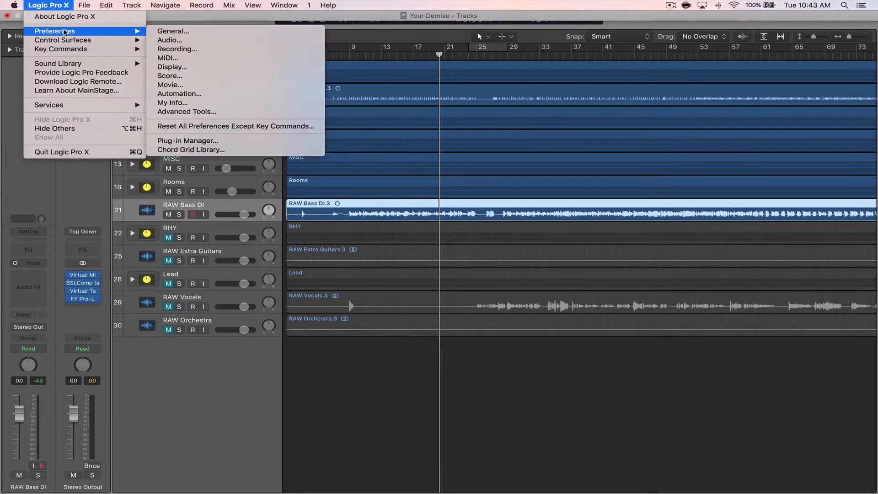
{"action": "left_click", "coordinate": [203, 41]}
{"action": "left_click", "coordinate": [483, 161]}
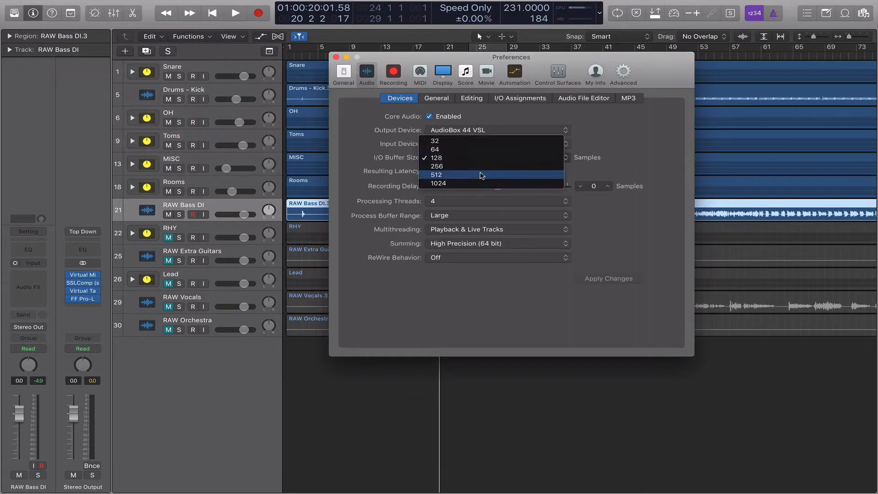
{"action": "left_click", "coordinate": [479, 180]}
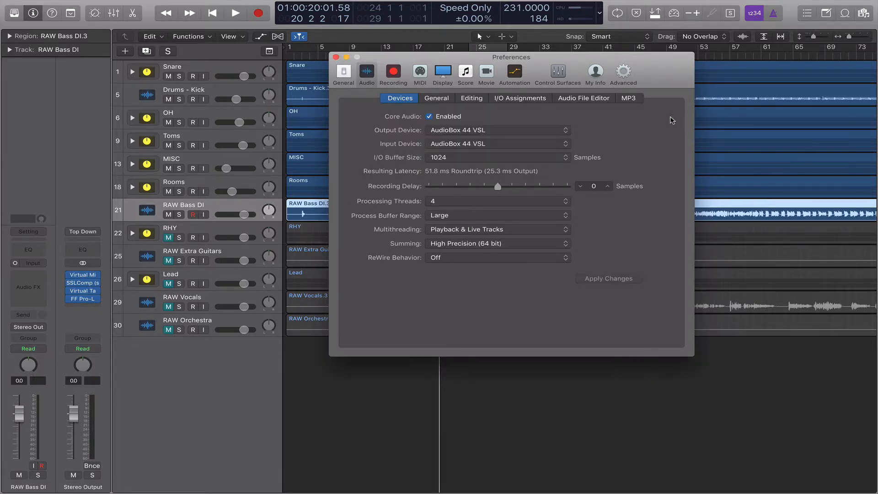
{"action": "left_click", "coordinate": [335, 58]}
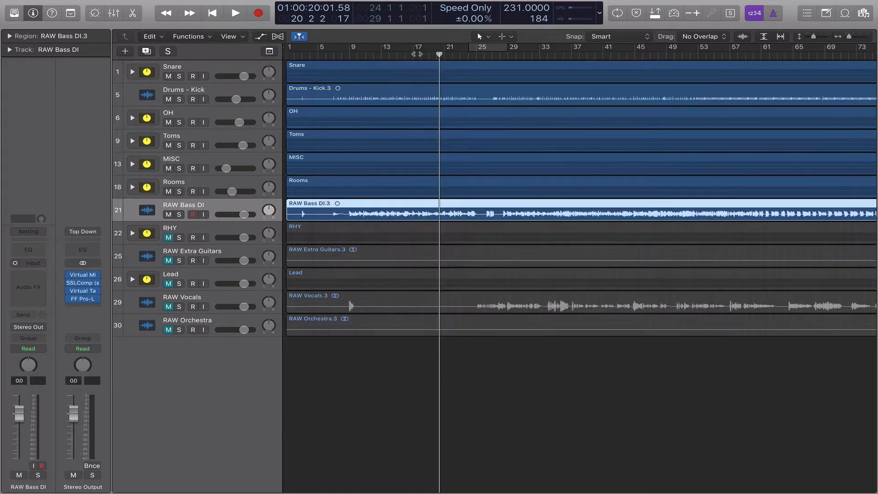
{"action": "left_click", "coordinate": [417, 54]}
Play from bar 18, soloing RAW Bass DI briefly, then jump to bar 28 and stop.
{"action": "key", "text": "space"}
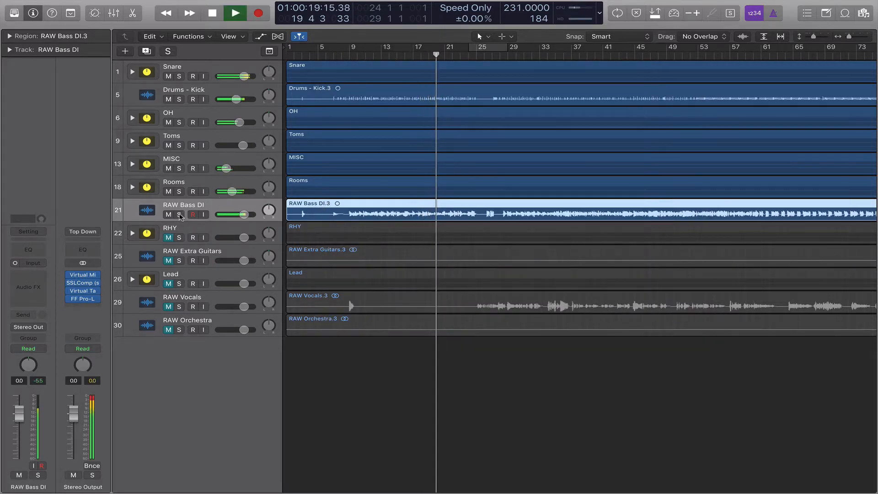
{"action": "left_click", "coordinate": [179, 214]}
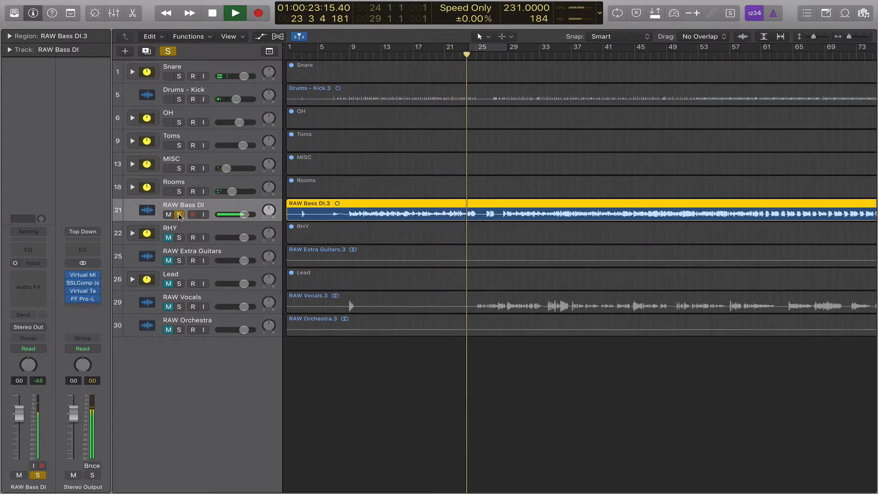
{"action": "left_click", "coordinate": [179, 215]}
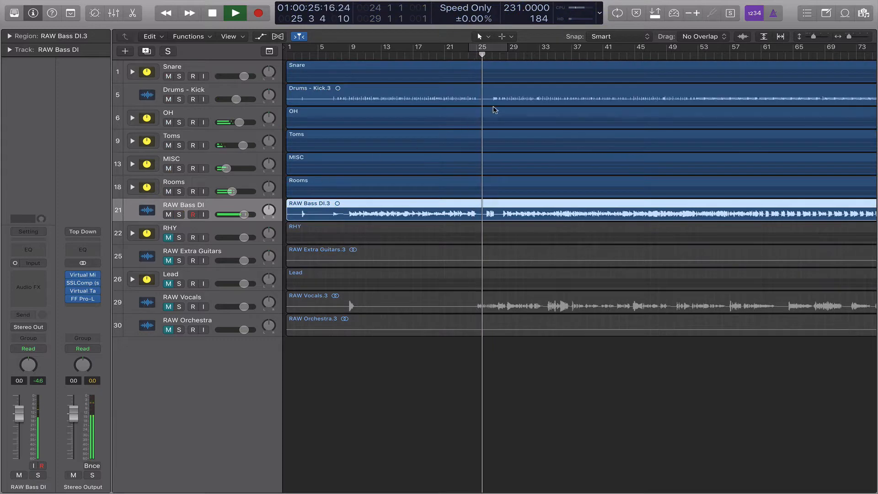
{"action": "left_click", "coordinate": [520, 54]}
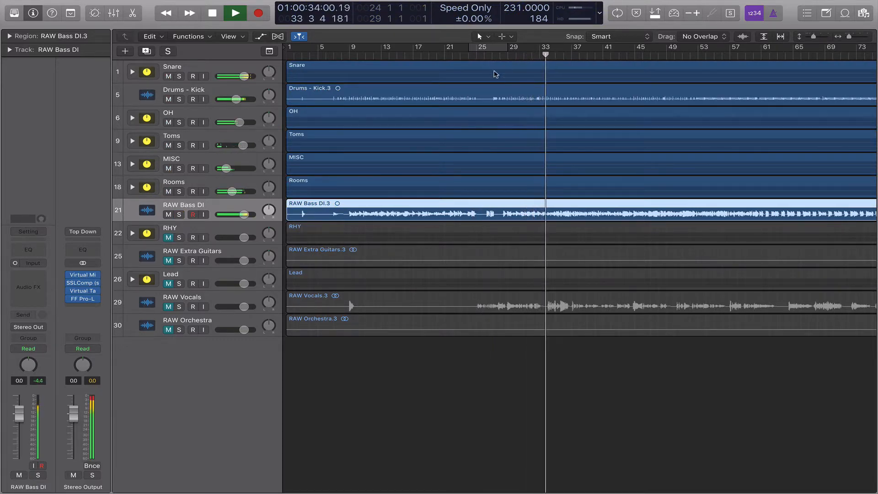
{"action": "key", "text": "space"}
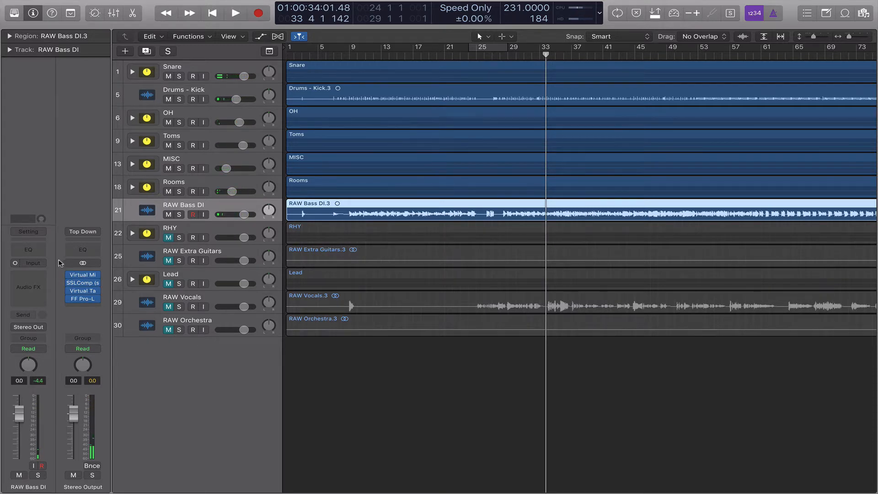
{"action": "left_click", "coordinate": [36, 279]}
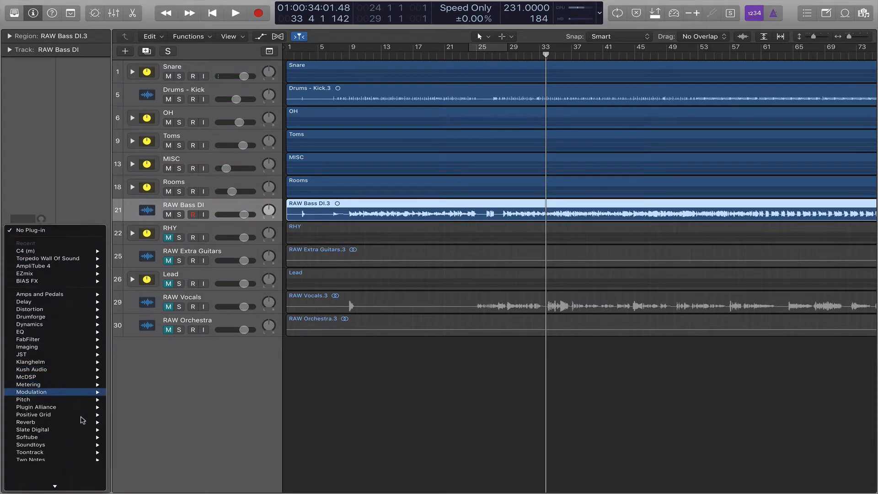
Insert mono Toontrack EZmix on RAW Bass DI and load the Ola - Feared Bass preset.
{"action": "mouse_move", "coordinate": [78, 429]}
{"action": "mouse_move", "coordinate": [131, 442]}
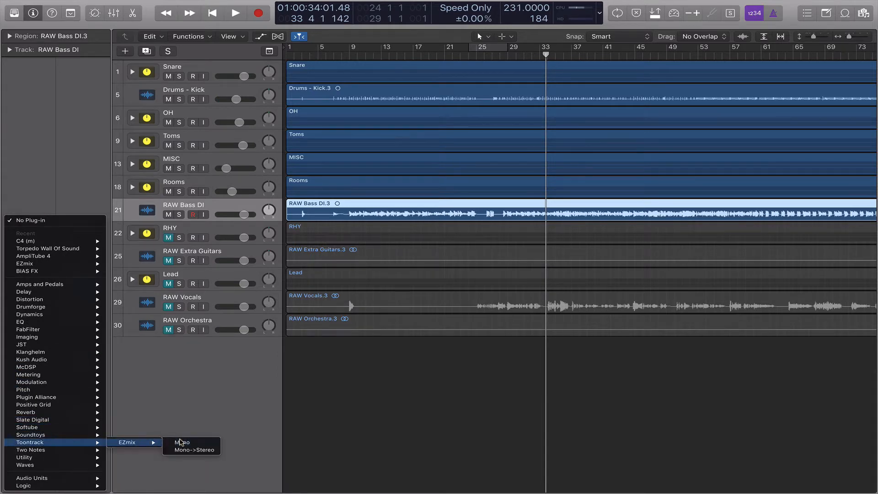
{"action": "left_click", "coordinate": [181, 442]}
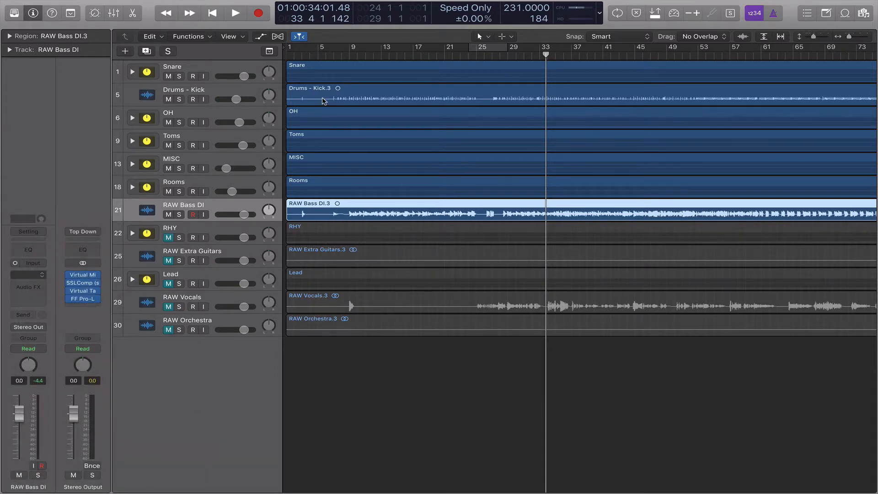
{"action": "scroll", "coordinate": [273, 122], "scroll_direction": "down", "scroll_amount": 10}
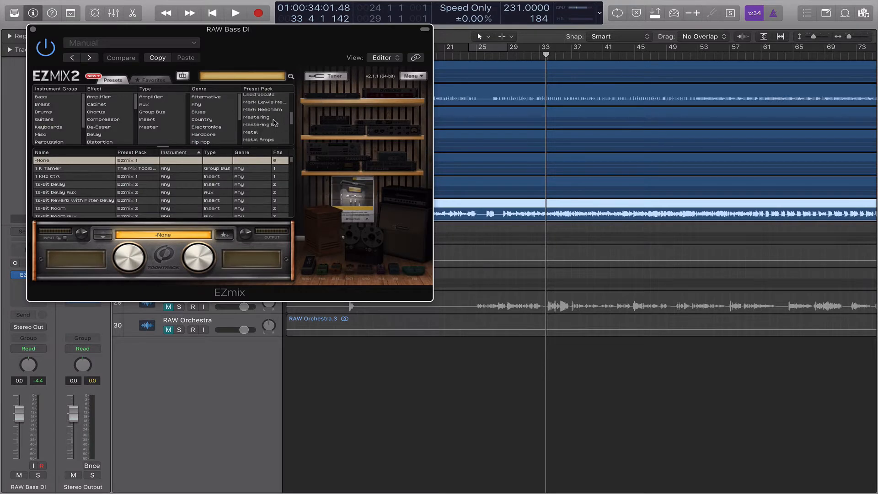
{"action": "left_click", "coordinate": [273, 133]}
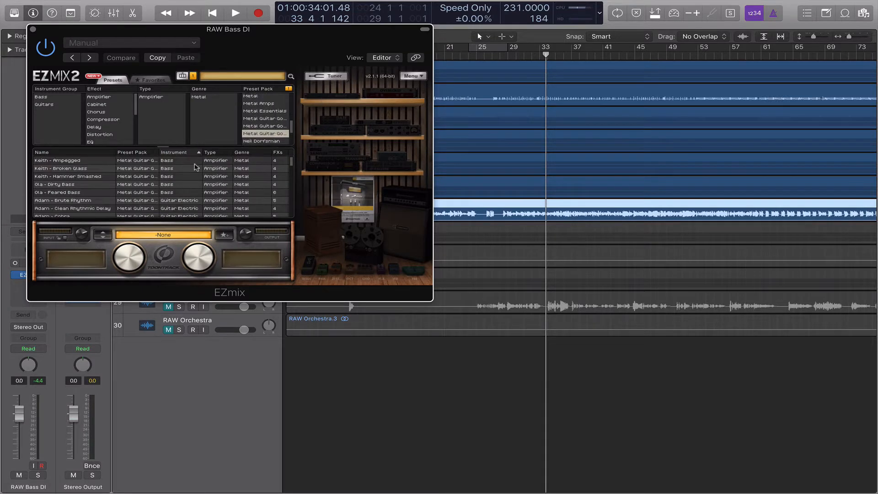
{"action": "left_click", "coordinate": [80, 193]}
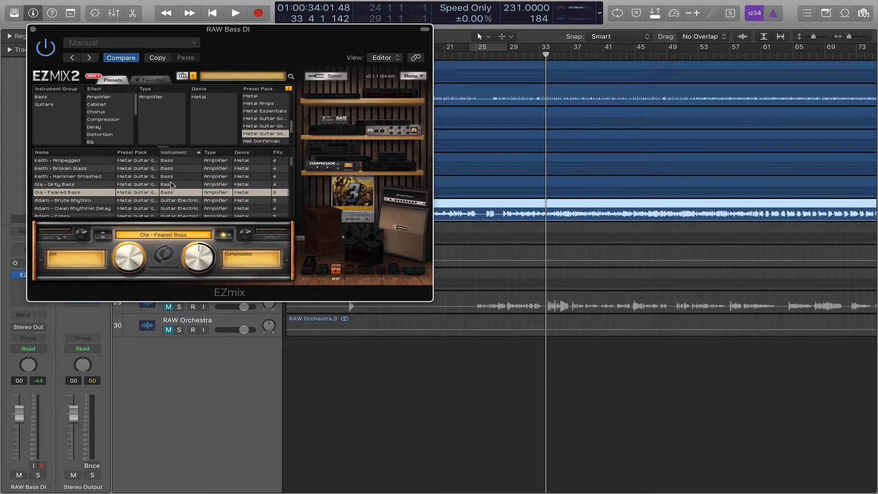
Solo and play the bass, lower EZmix Dirt to 40%, then remove EZmix.
{"action": "left_click_drag", "start_coordinate": [197, 25], "coordinate": [272, 12]}
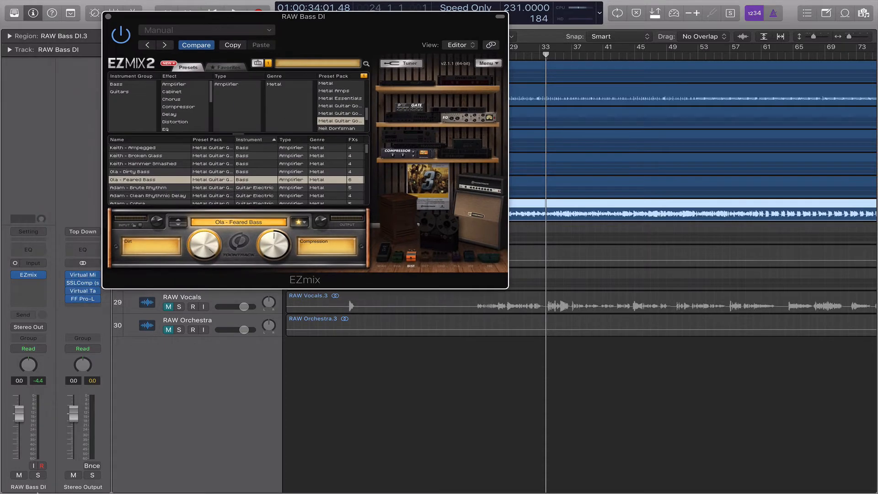
{"action": "left_click", "coordinate": [40, 475]}
{"action": "key", "text": "space"}
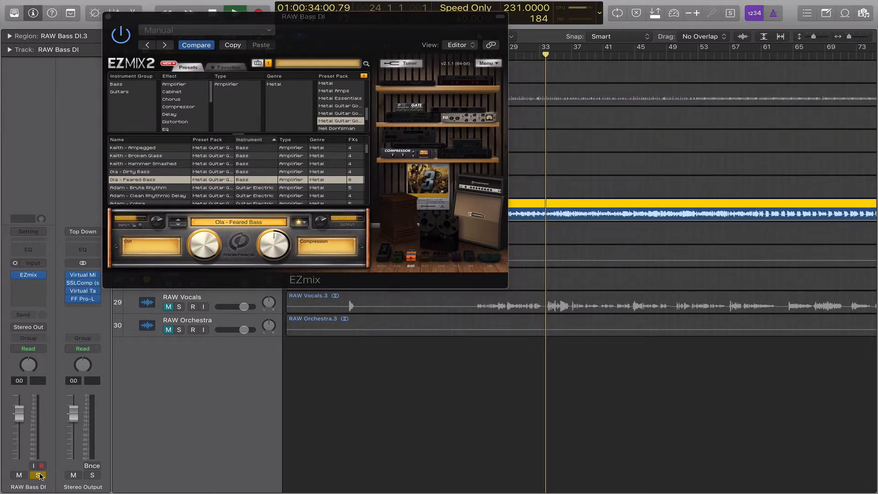
{"action": "left_click_drag", "start_coordinate": [203, 253], "coordinate": [205, 221]}
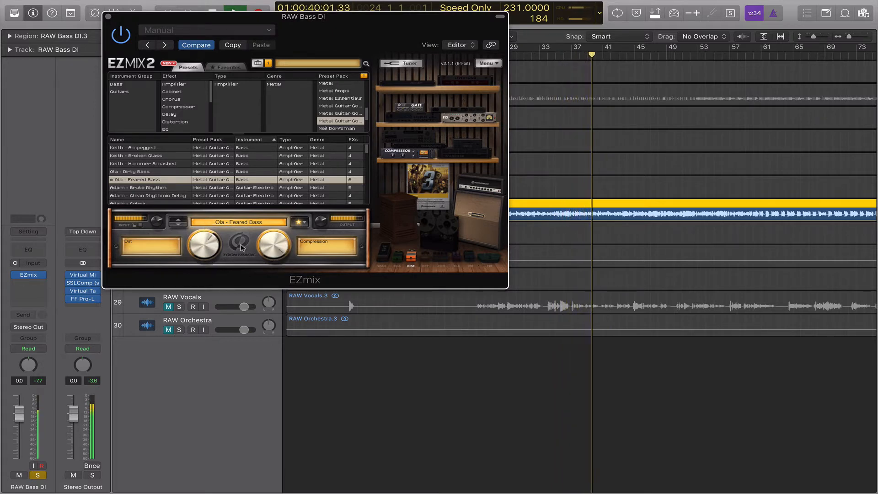
{"action": "left_click", "coordinate": [44, 275]}
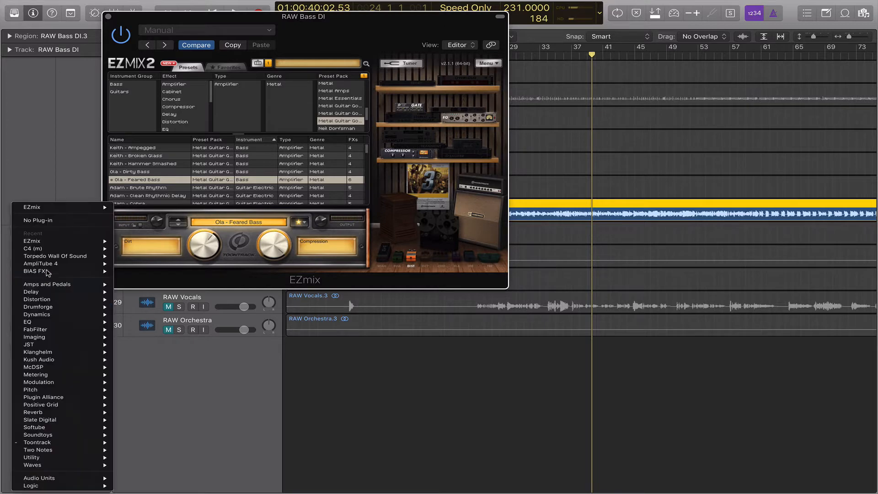
{"action": "left_click", "coordinate": [60, 223]}
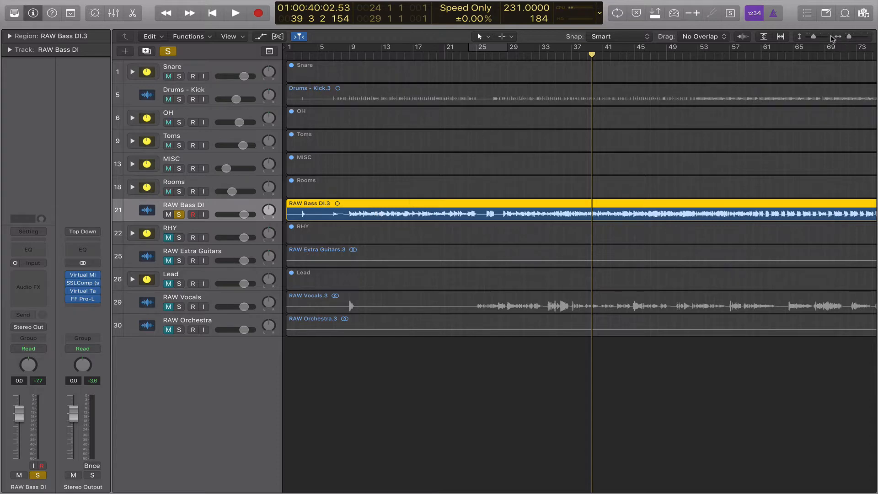
{"action": "left_click_drag", "start_coordinate": [818, 38], "coordinate": [822, 38]}
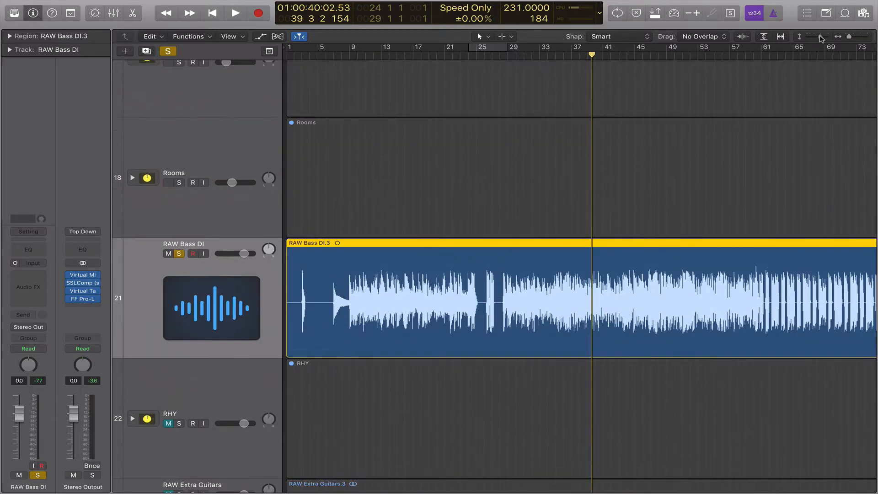
{"action": "scroll", "coordinate": [539, 280], "scroll_direction": "right", "scroll_amount": 10}
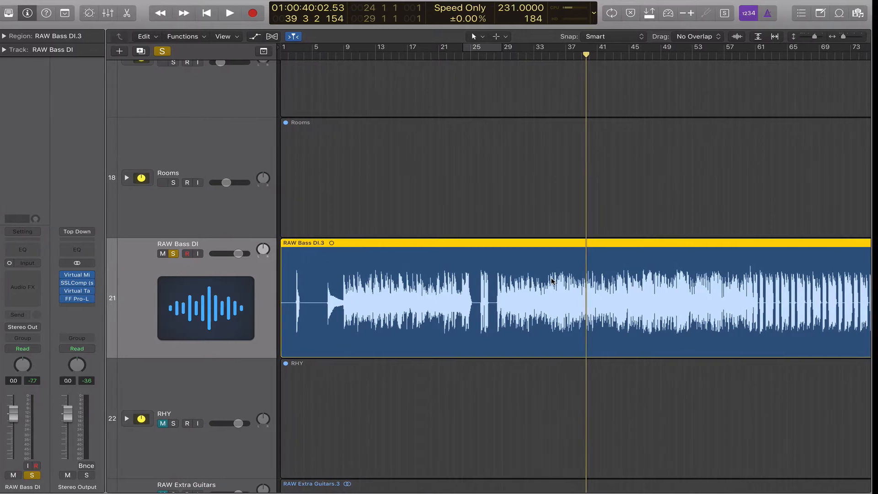
{"action": "scroll", "coordinate": [551, 281], "scroll_direction": "right", "scroll_amount": 20}
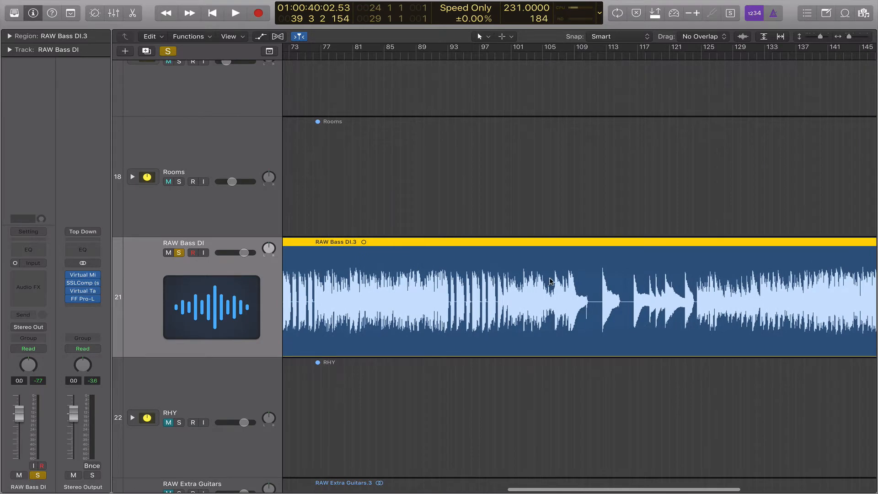
{"action": "scroll", "coordinate": [550, 281], "scroll_direction": "right", "scroll_amount": 5}
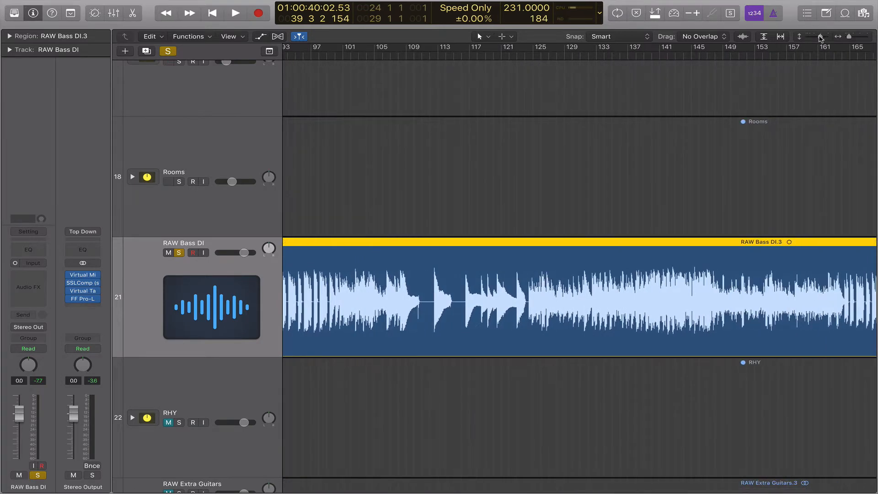
{"action": "left_click_drag", "start_coordinate": [820, 36], "coordinate": [813, 40]}
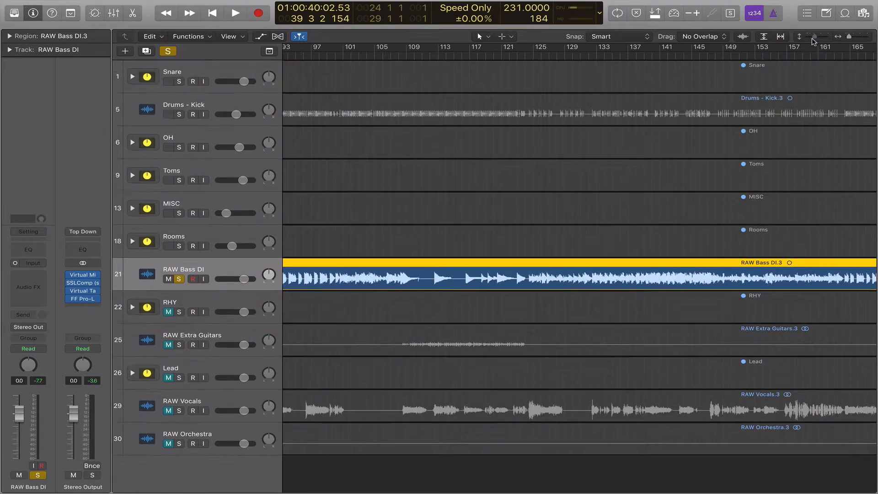
Insert a mono Waves CLA-76 on RAW Bass DI and load the Bluey Bass preset.
{"action": "left_click", "coordinate": [29, 273]}
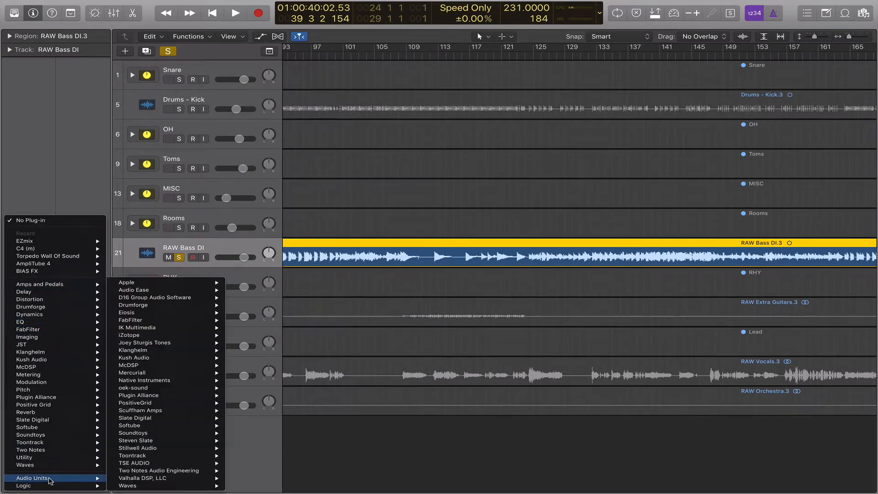
{"action": "mouse_move", "coordinate": [64, 465]}
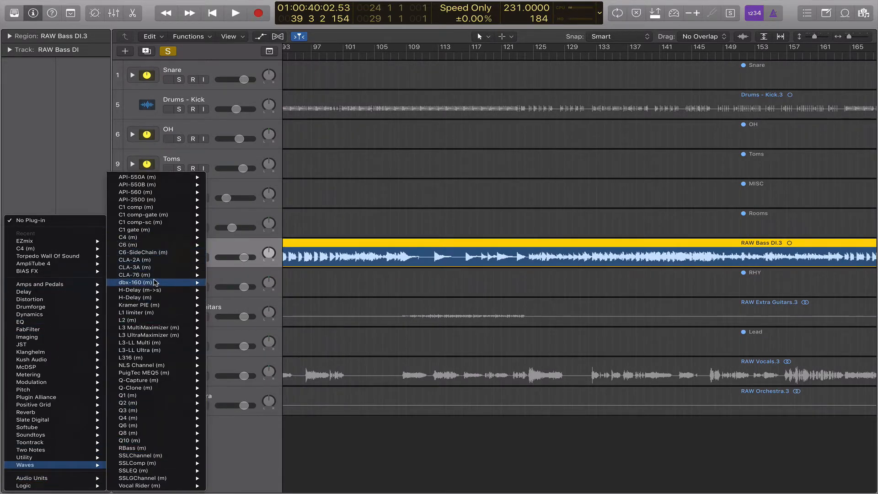
{"action": "left_click", "coordinate": [226, 275]}
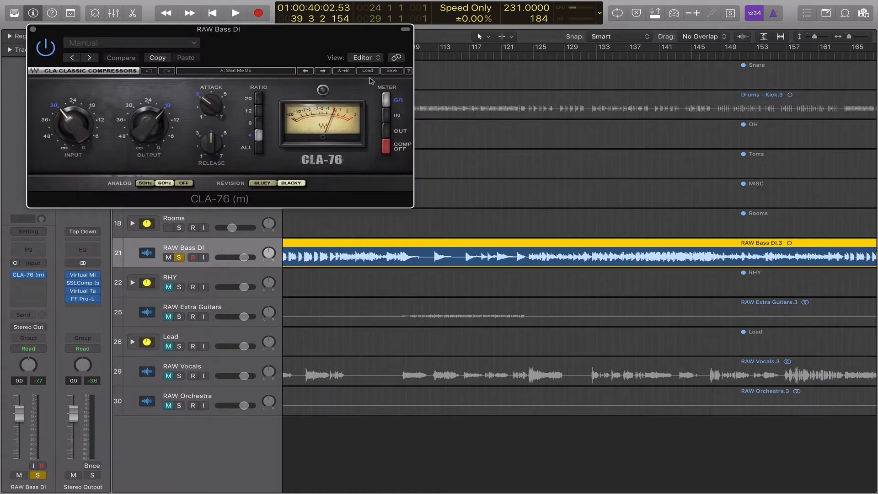
{"action": "left_click", "coordinate": [367, 72]}
{"action": "mouse_move", "coordinate": [394, 153]}
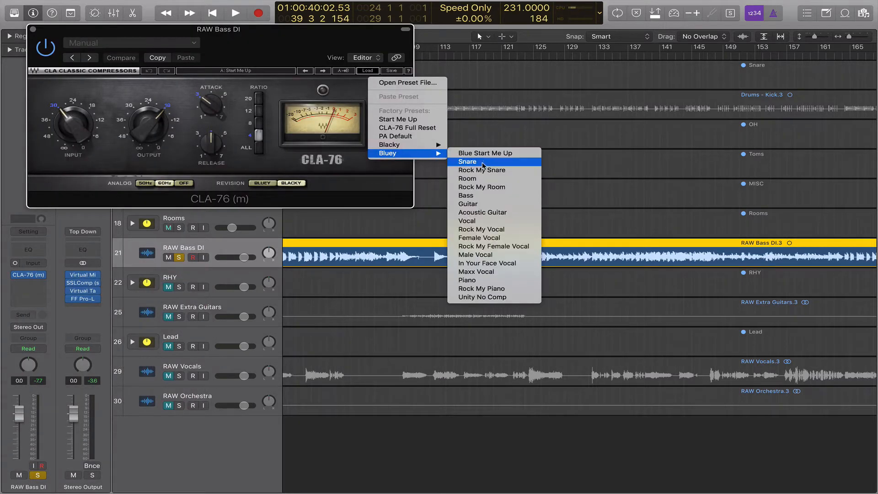
{"action": "left_click", "coordinate": [466, 196]}
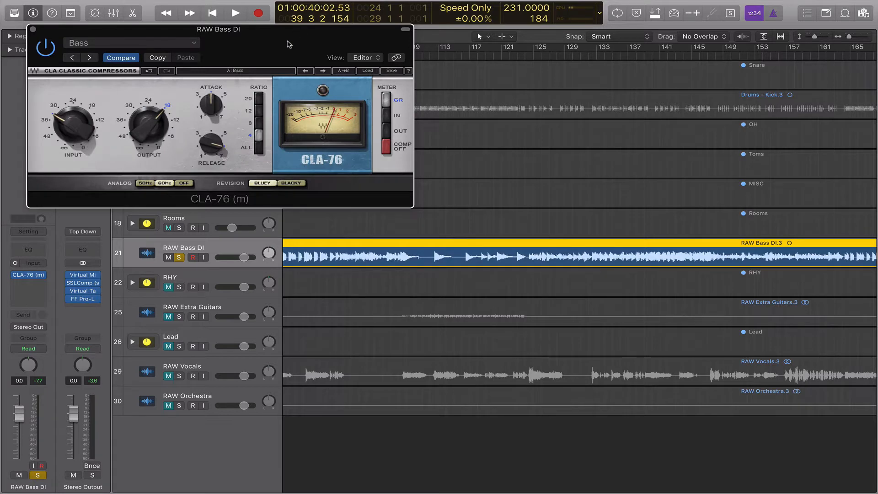
Play the bass, raise the CLA-76 input, and A/B the compressor with bypass.
{"action": "key", "text": "space"}
{"action": "left_click_drag", "start_coordinate": [288, 44], "coordinate": [395, 44]}
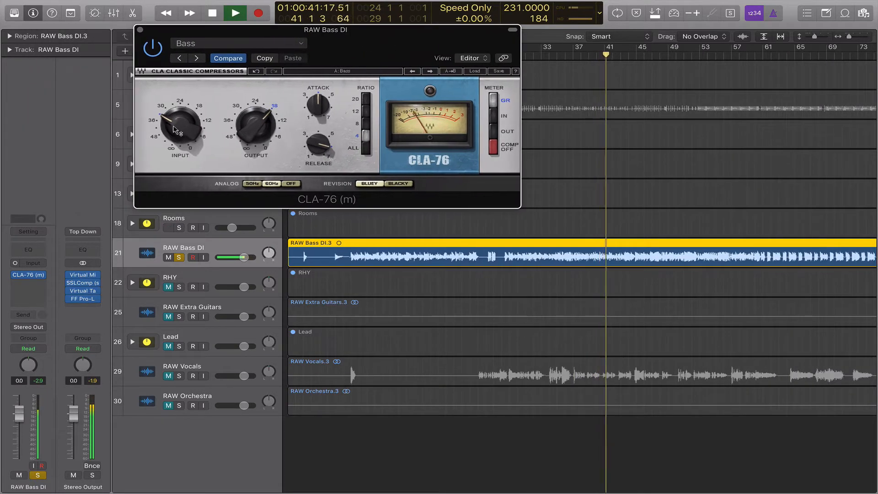
{"action": "left_click_drag", "start_coordinate": [175, 130], "coordinate": [175, 129]}
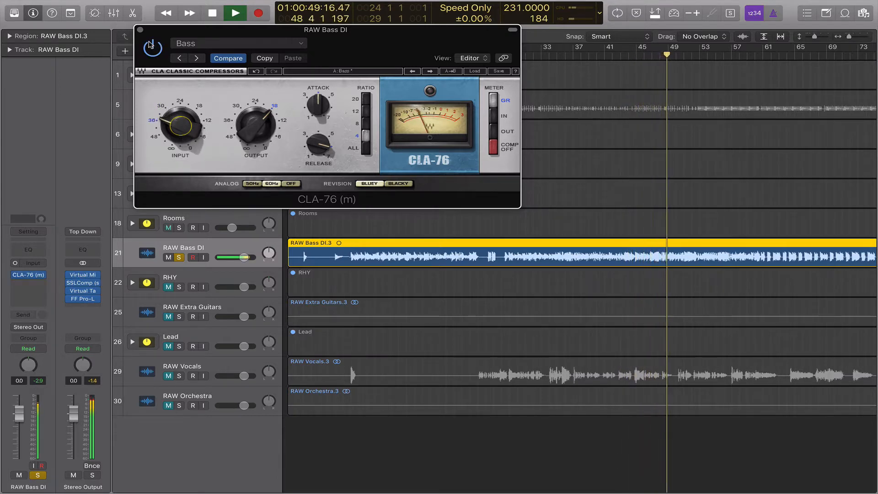
{"action": "left_click", "coordinate": [151, 46]}
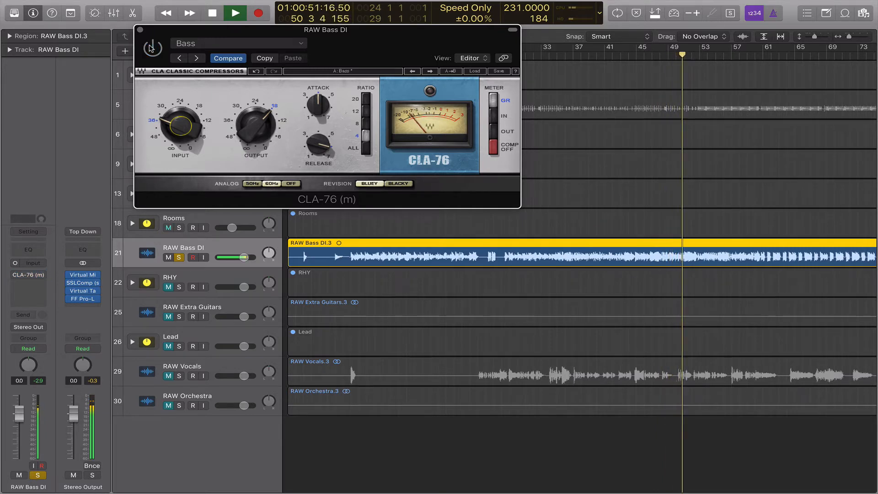
{"action": "left_click", "coordinate": [151, 48]}
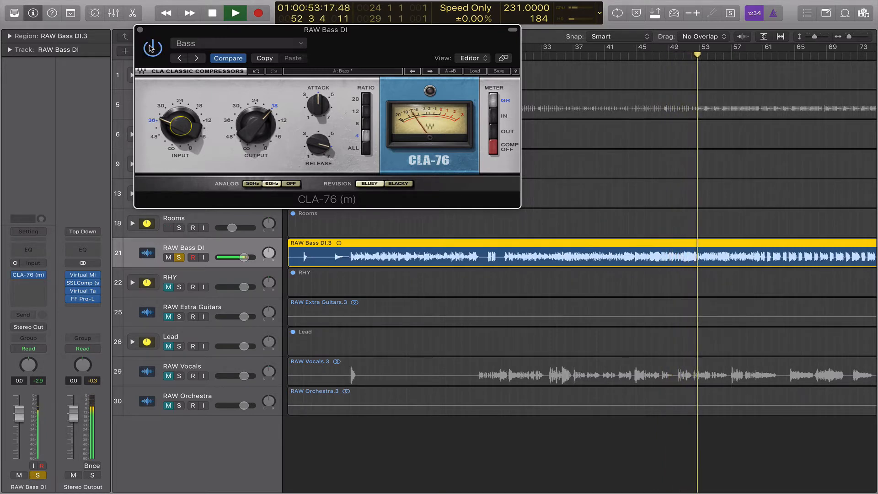
{"action": "key", "text": "space"}
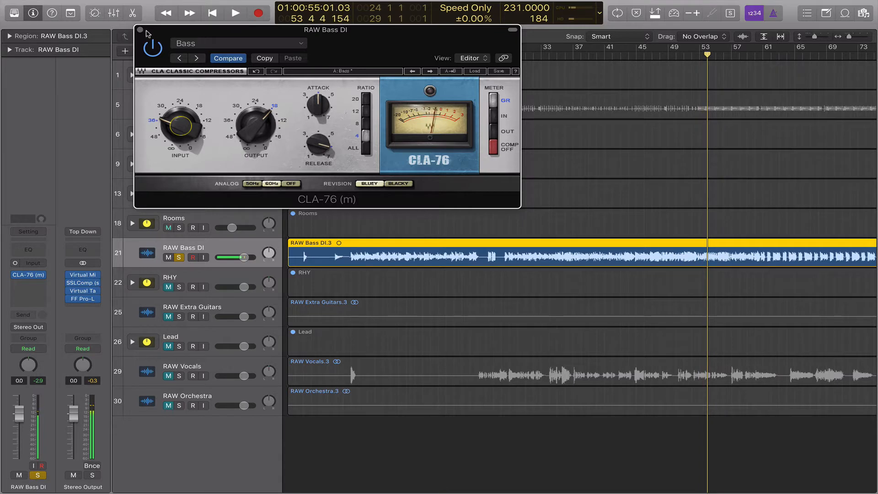
Compare the CLA-76 bypassed and active again during playback, then close its window.
{"action": "left_click_drag", "start_coordinate": [376, 48], "coordinate": [404, 55]}
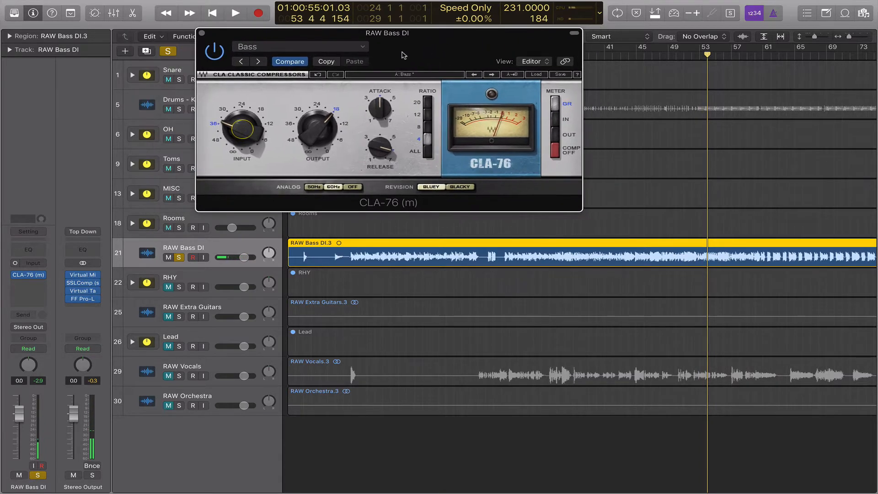
{"action": "key", "text": "space"}
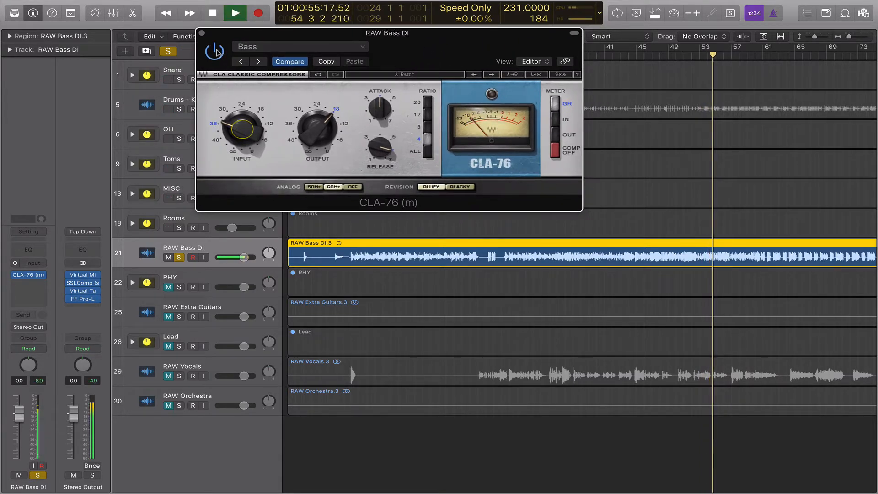
{"action": "left_click", "coordinate": [215, 51]}
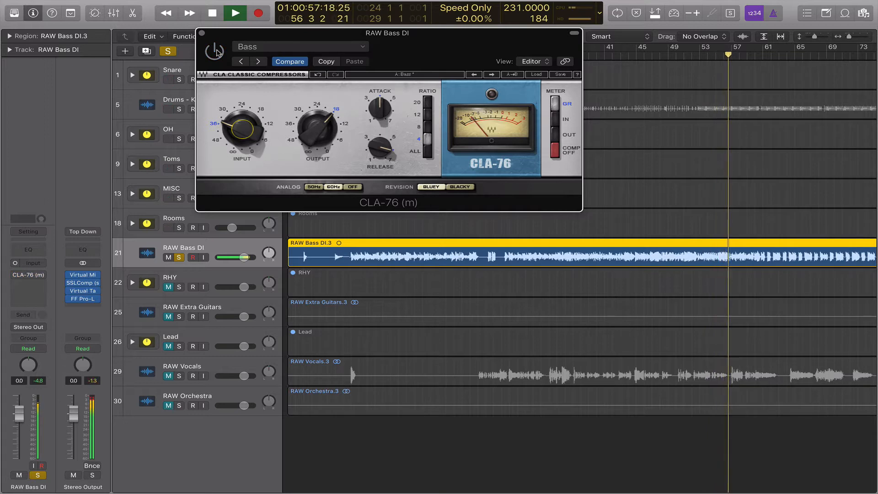
{"action": "left_click", "coordinate": [215, 51]}
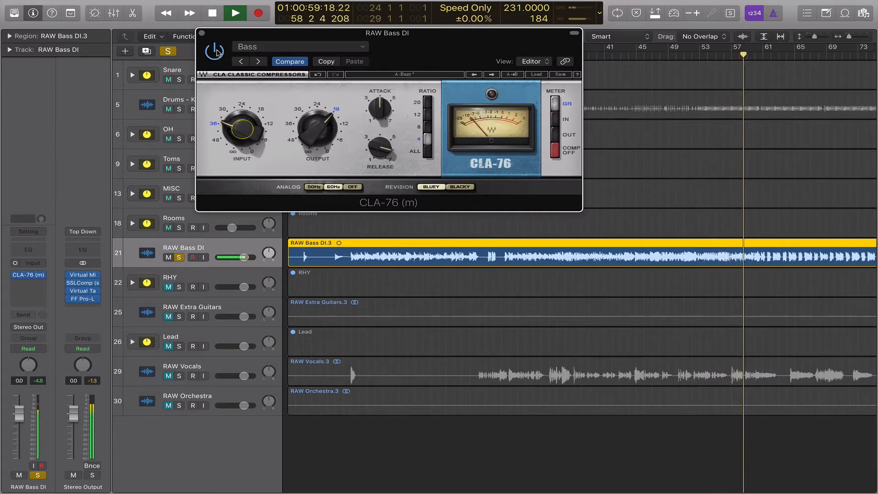
{"action": "key", "text": "space"}
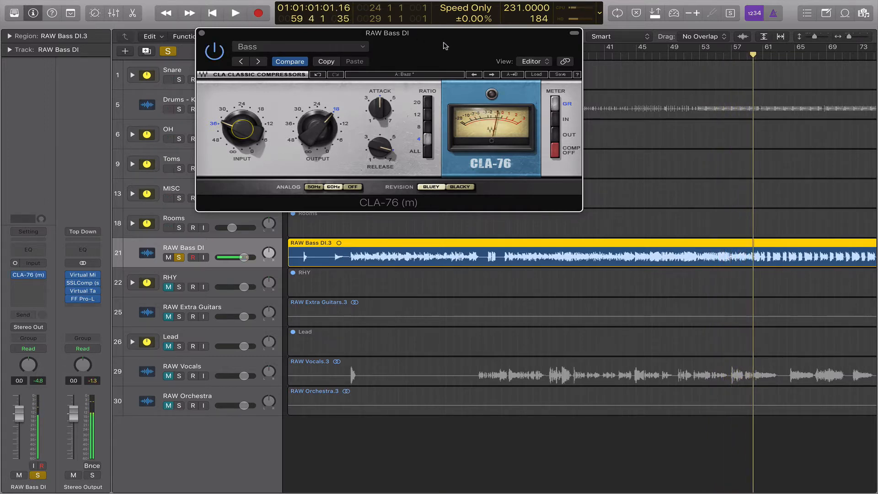
{"action": "left_click_drag", "start_coordinate": [444, 40], "coordinate": [410, 31]}
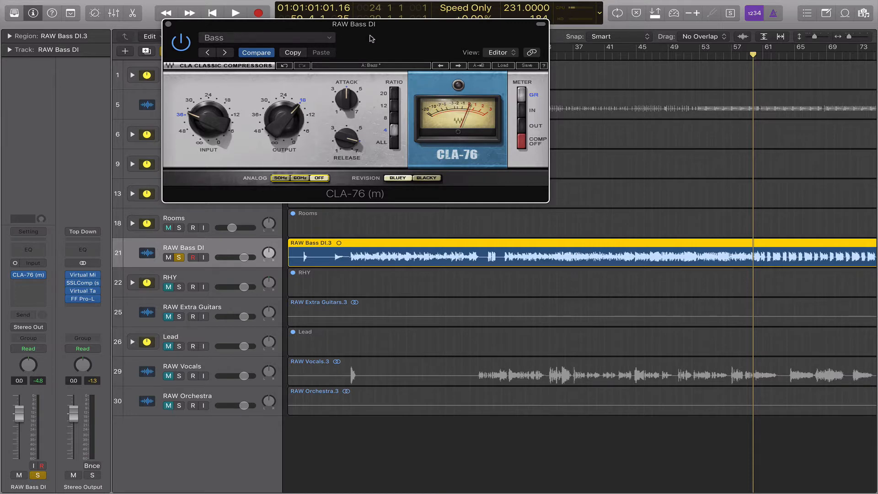
{"action": "left_click_drag", "start_coordinate": [384, 37], "coordinate": [442, 43]}
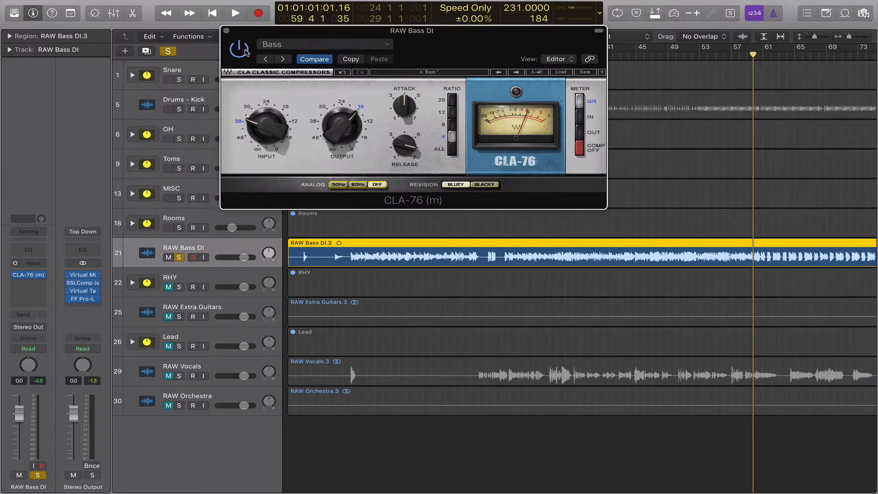
{"action": "left_click", "coordinate": [227, 31]}
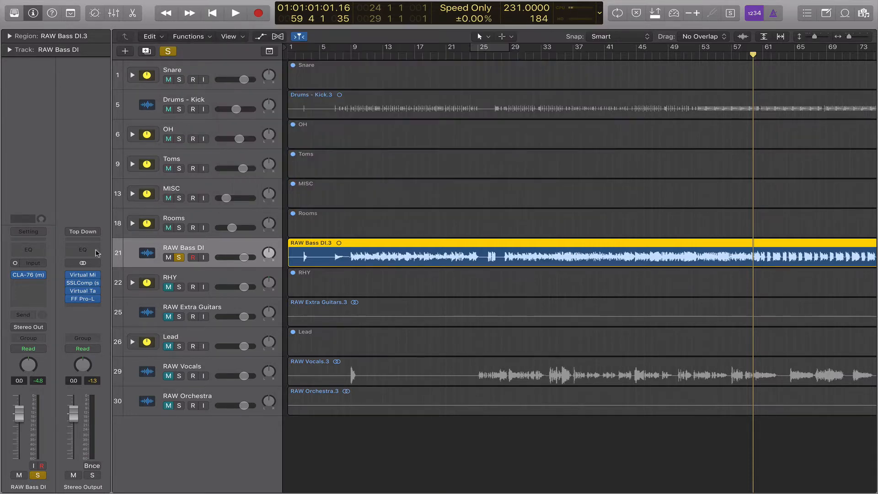
Insert FF Saturn in mono after the CLA-76 on the bass.
{"action": "left_click", "coordinate": [34, 286]}
{"action": "mouse_move", "coordinate": [62, 301]}
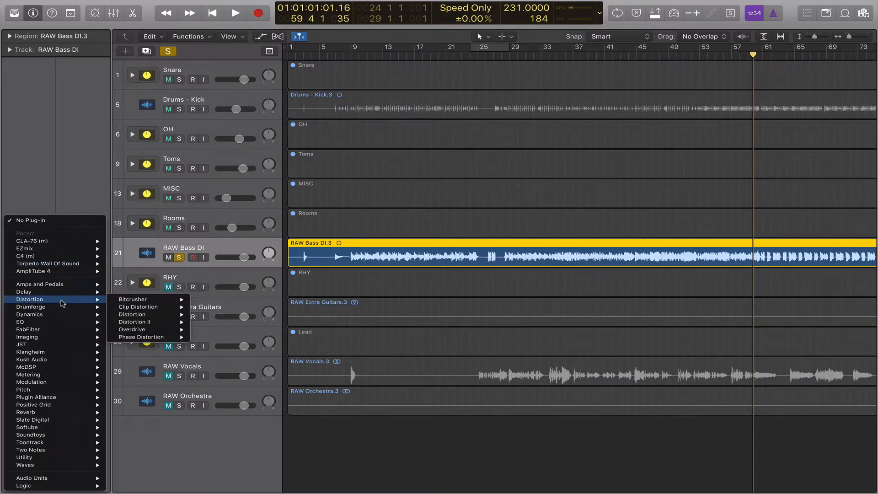
{"action": "left_click", "coordinate": [154, 363]}
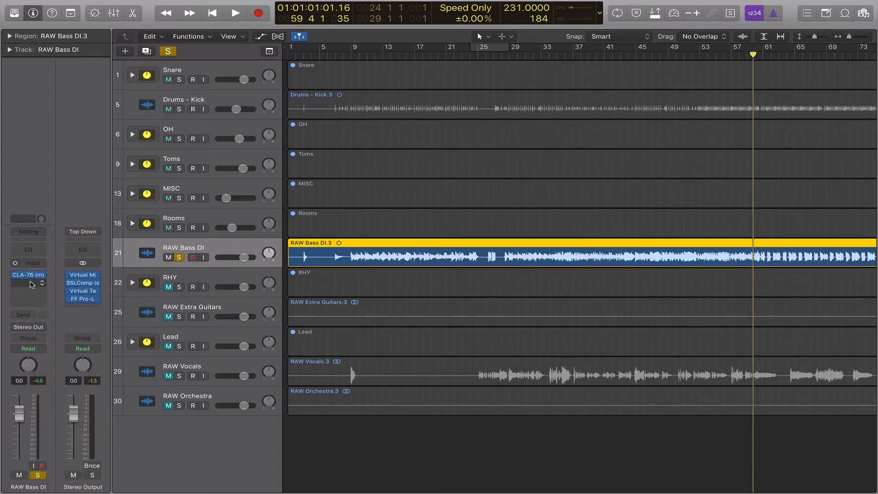
{"action": "left_click", "coordinate": [31, 285]}
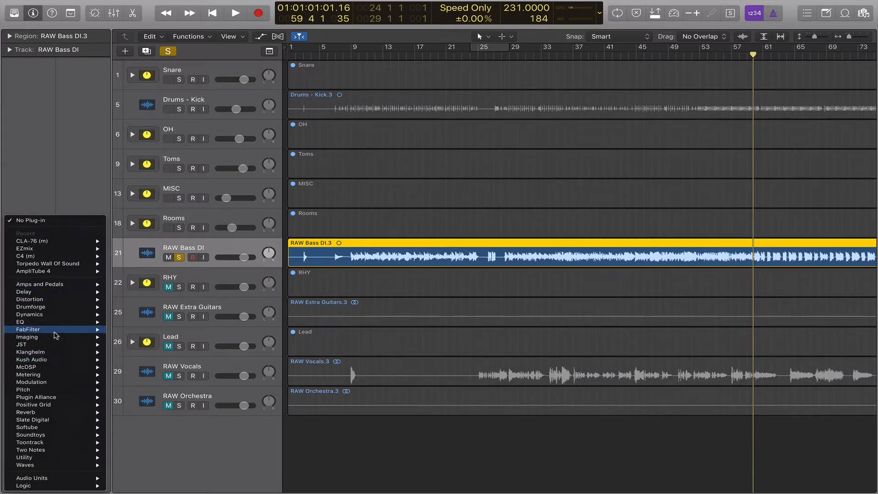
{"action": "mouse_move", "coordinate": [56, 336]}
{"action": "mouse_move", "coordinate": [147, 389]}
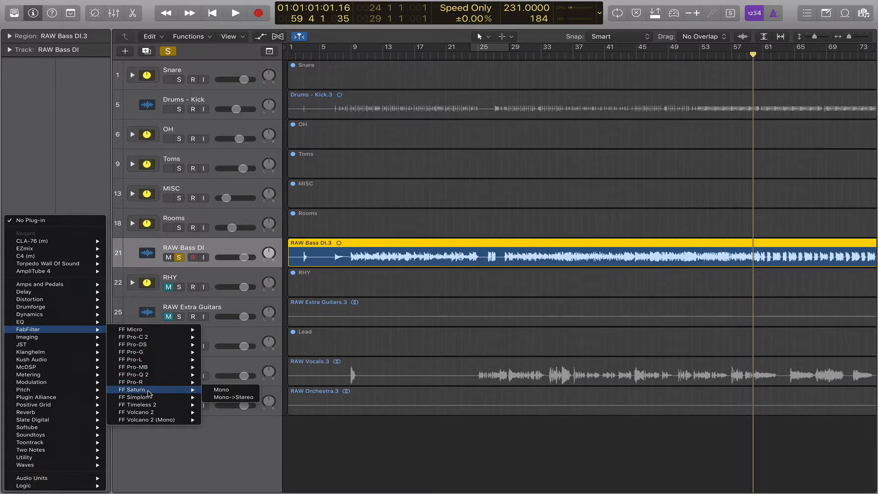
{"action": "left_click", "coordinate": [222, 389]}
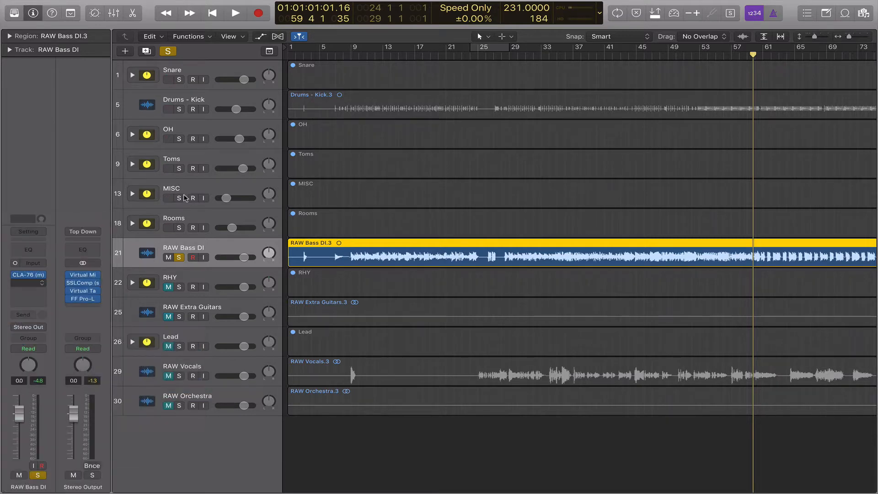
Split Saturn into two bands and give the upper band Heavy Saturation with drive near 63%.
{"action": "left_click_drag", "start_coordinate": [255, 43], "coordinate": [488, 52]}
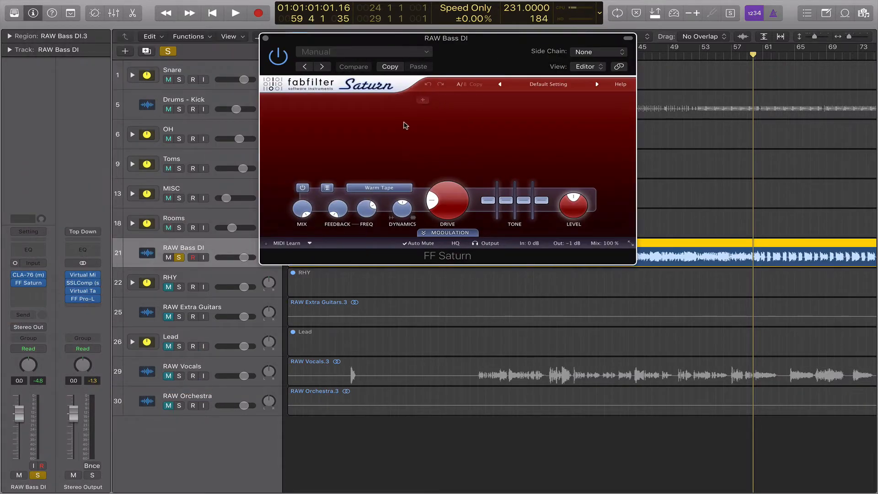
{"action": "left_click_drag", "start_coordinate": [388, 99], "coordinate": [406, 106]}
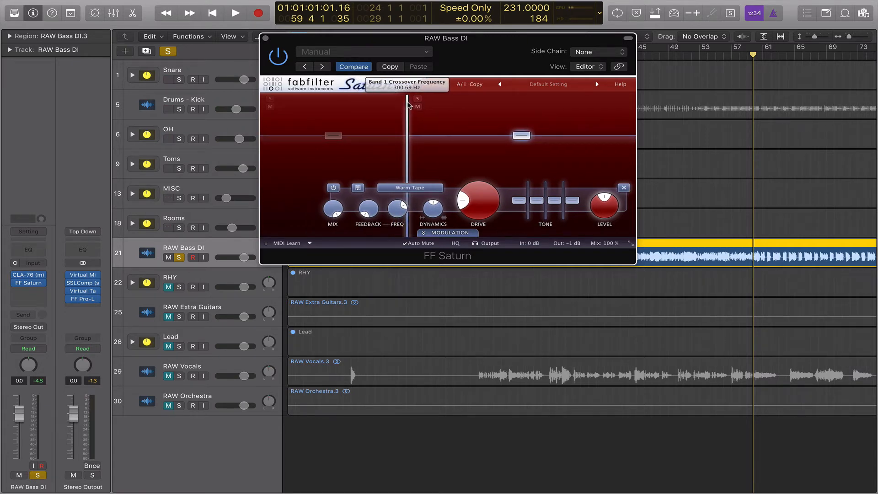
{"action": "key", "text": "space"}
{"action": "left_click_drag", "start_coordinate": [448, 38], "coordinate": [389, 25]}
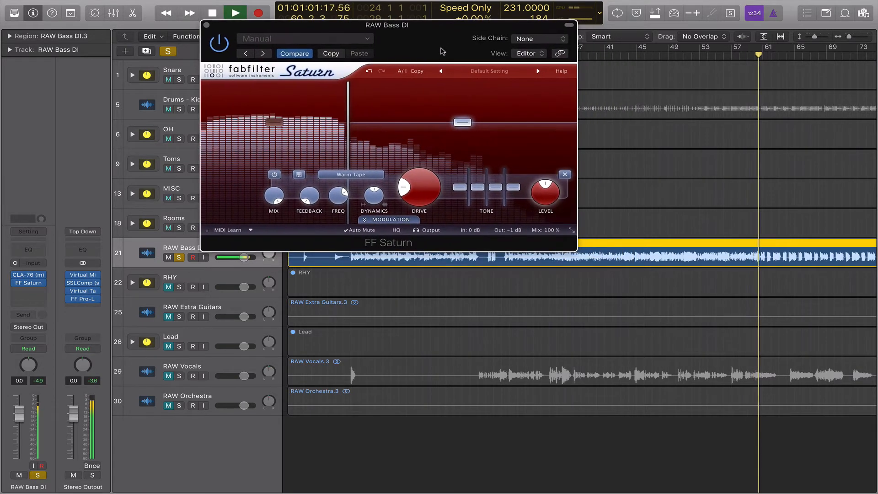
{"action": "left_click", "coordinate": [348, 175]}
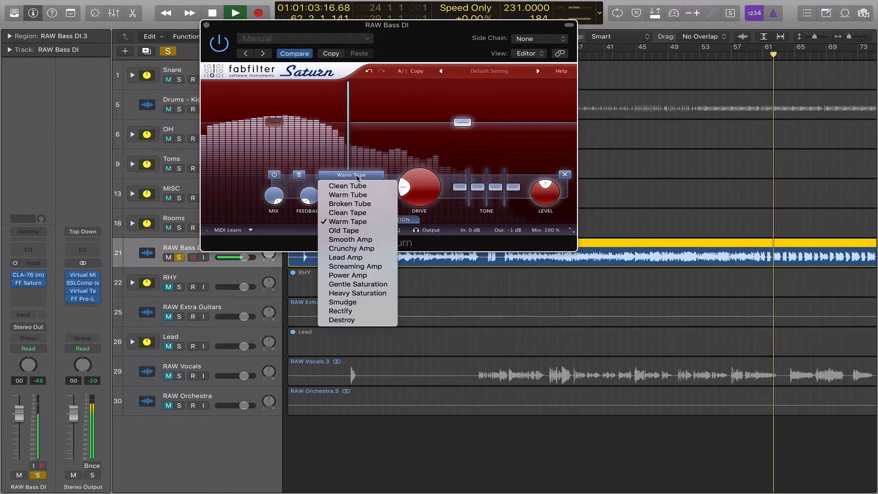
{"action": "left_click", "coordinate": [361, 293]}
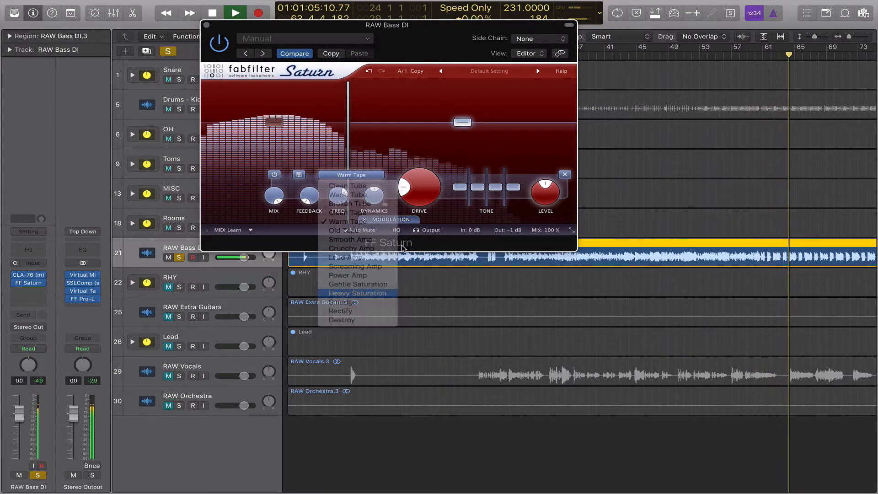
{"action": "left_click_drag", "start_coordinate": [420, 198], "coordinate": [400, 132]}
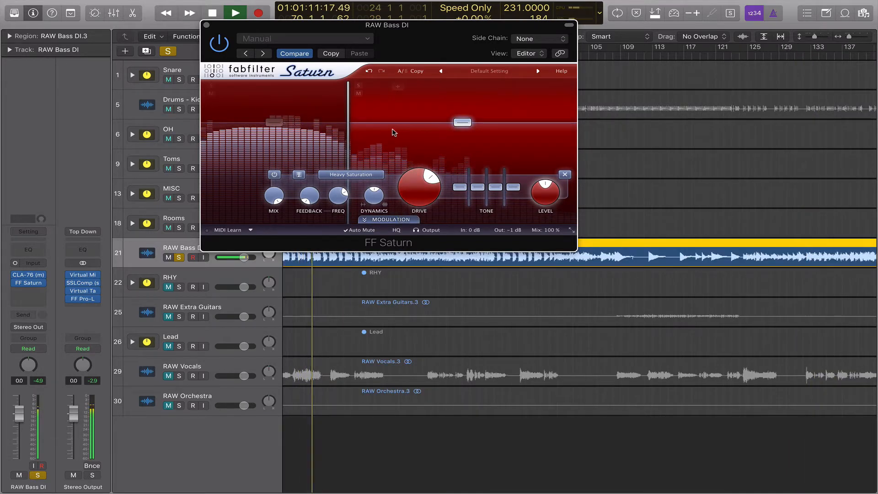
{"action": "left_click", "coordinate": [300, 175]}
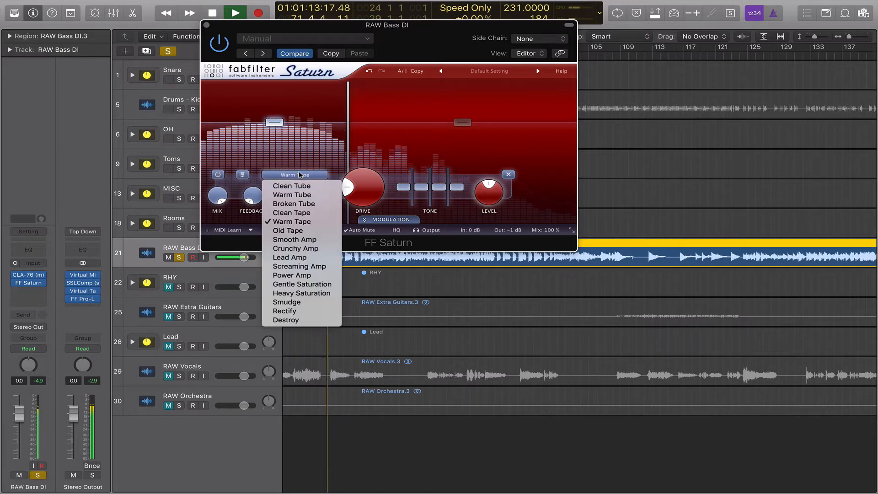
Set Saturn's low band to Smooth Amp and trim its level to about -1 dB.
{"action": "left_click", "coordinate": [316, 241]}
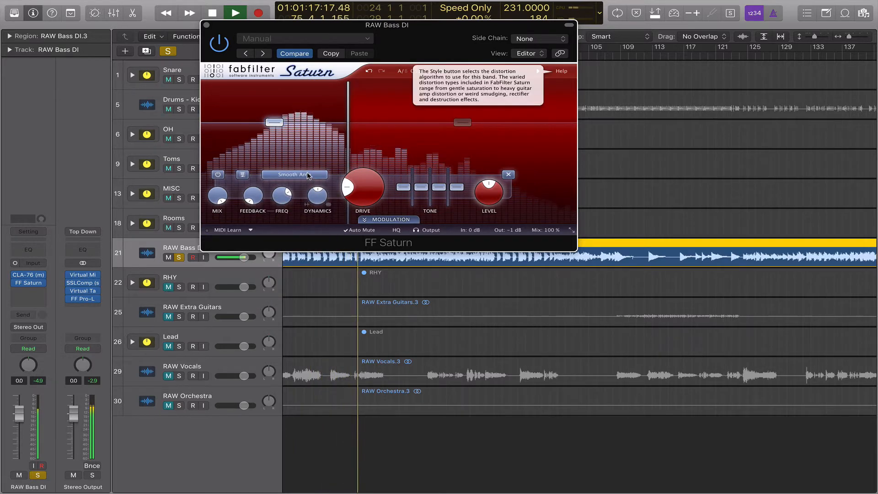
{"action": "left_click_drag", "start_coordinate": [275, 122], "coordinate": [274, 127]}
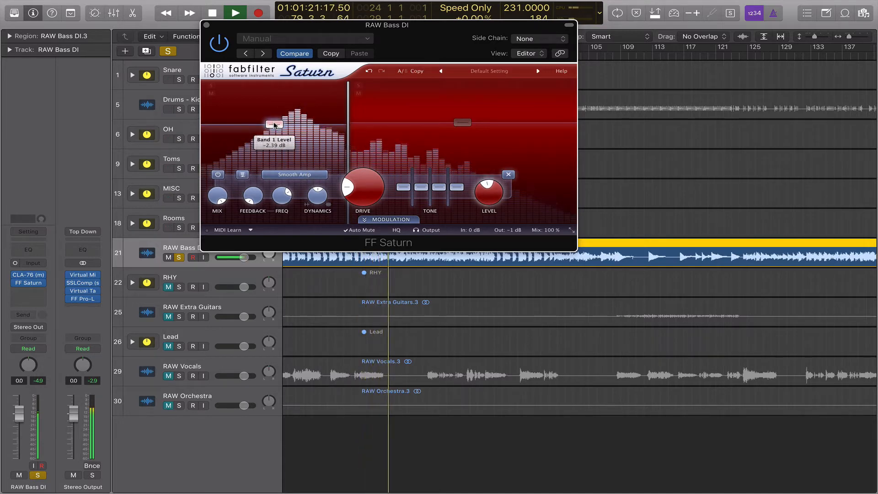
{"action": "left_click_drag", "start_coordinate": [274, 124], "coordinate": [275, 123]}
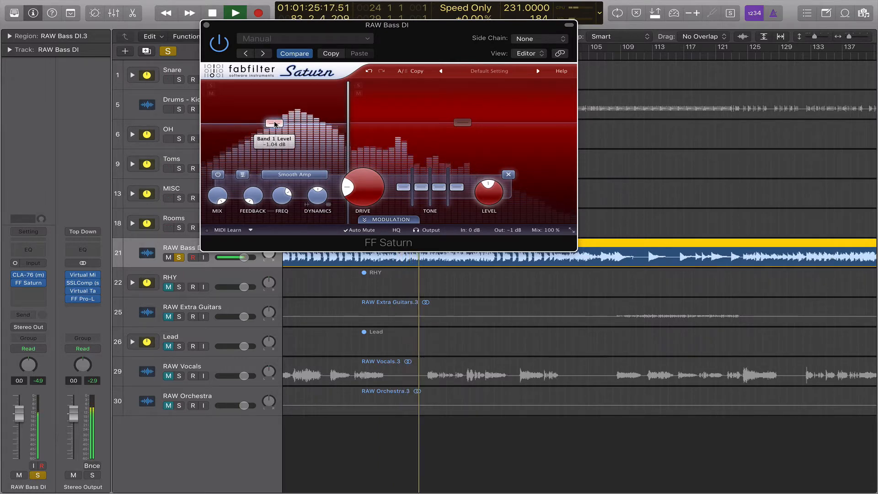
Compare FF Saturn bypassed and active during playback, then stop.
{"action": "left_click_drag", "start_coordinate": [403, 45], "coordinate": [456, 46]}
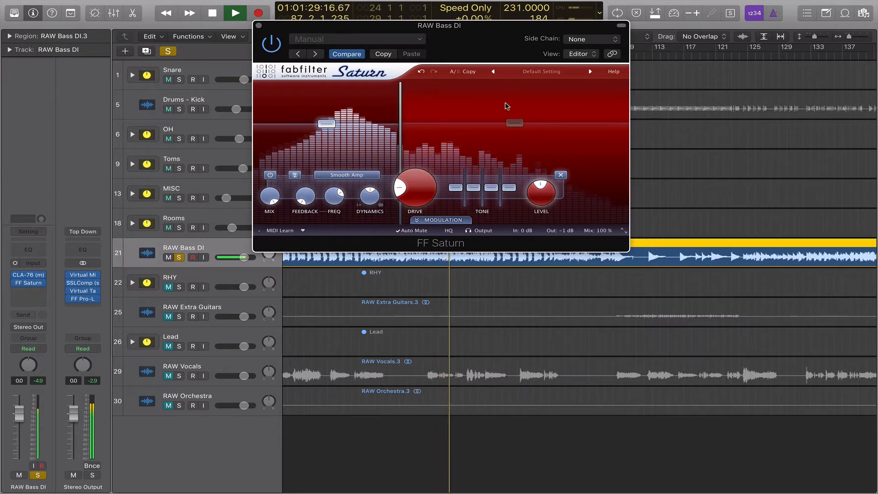
{"action": "mouse_move", "coordinate": [504, 121]}
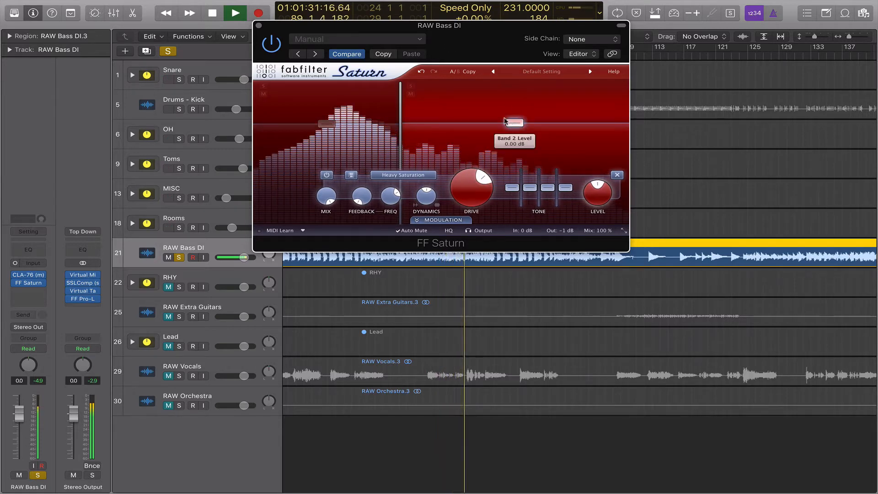
{"action": "left_click", "coordinate": [271, 44]}
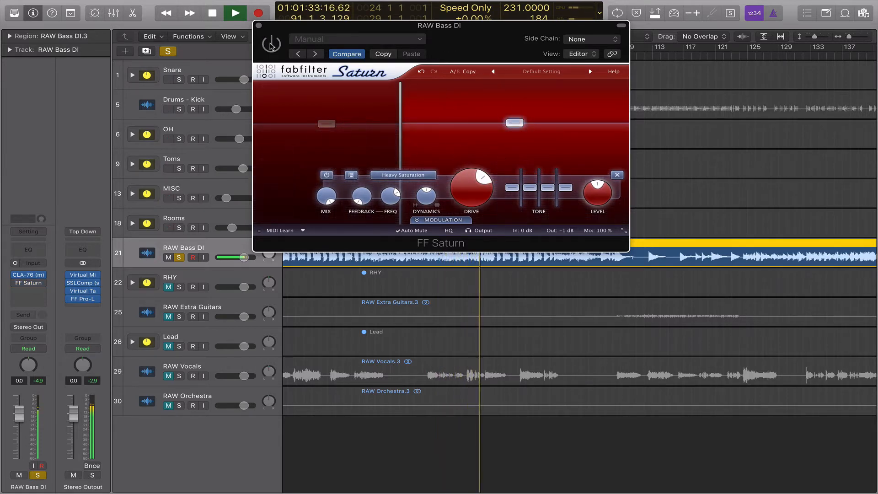
{"action": "left_click", "coordinate": [271, 44]}
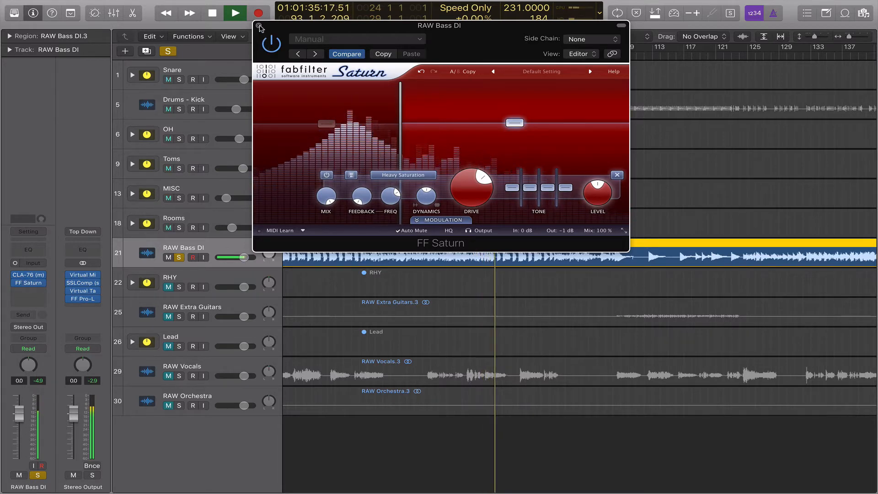
{"action": "key", "text": "space"}
{"action": "left_click_drag", "start_coordinate": [259, 27], "coordinate": [191, 35]}
{"action": "mouse_move", "coordinate": [332, 121]}
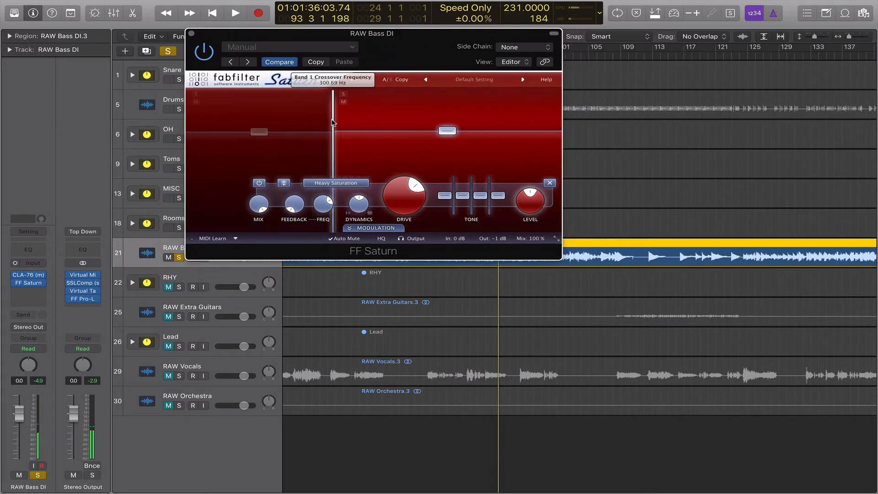
Audition Saturn's low and upper bands soloed during playback, then clear both band solos.
{"action": "left_click", "coordinate": [259, 131]}
{"action": "mouse_move", "coordinate": [259, 134]}
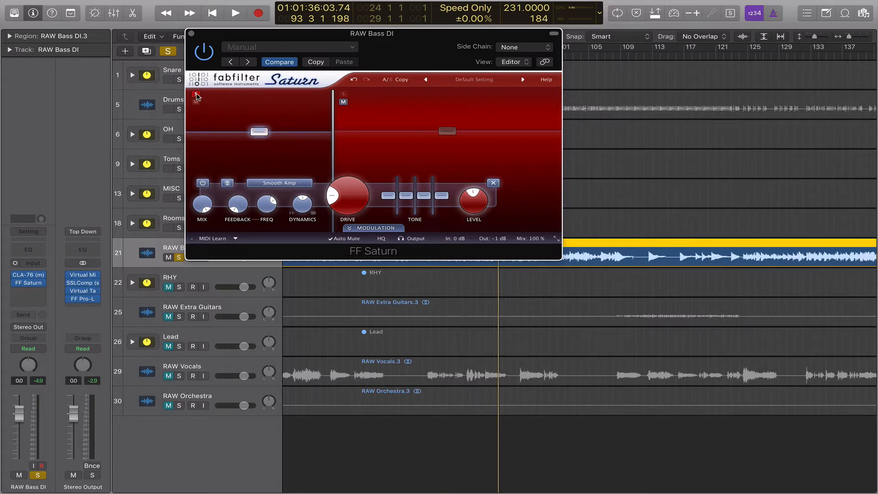
{"action": "key", "text": "space"}
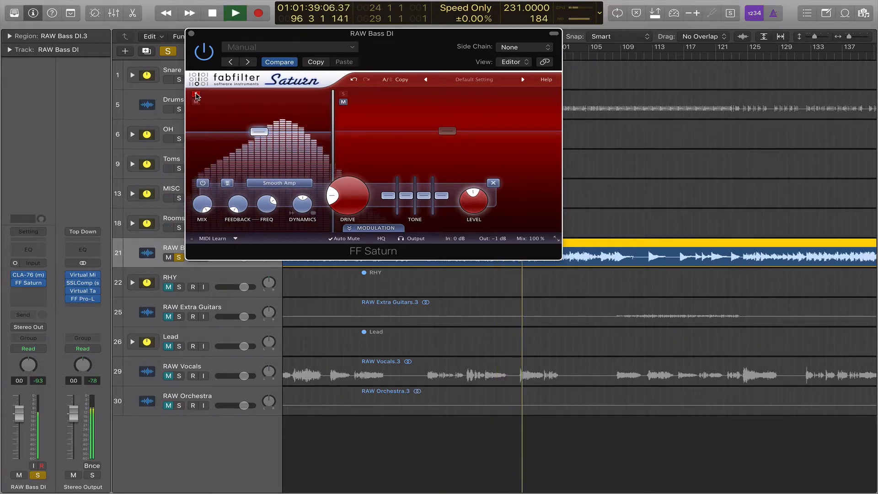
{"action": "left_click", "coordinate": [196, 95]}
{"action": "key", "text": "space"}
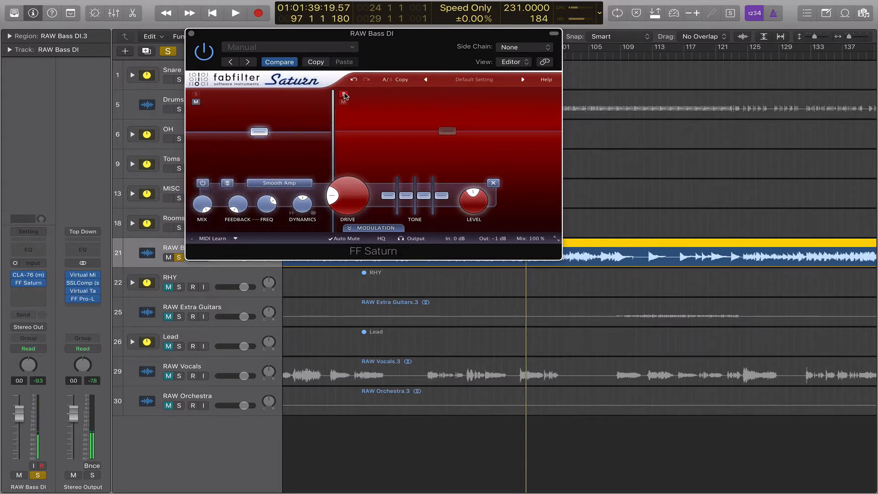
{"action": "key", "text": "space"}
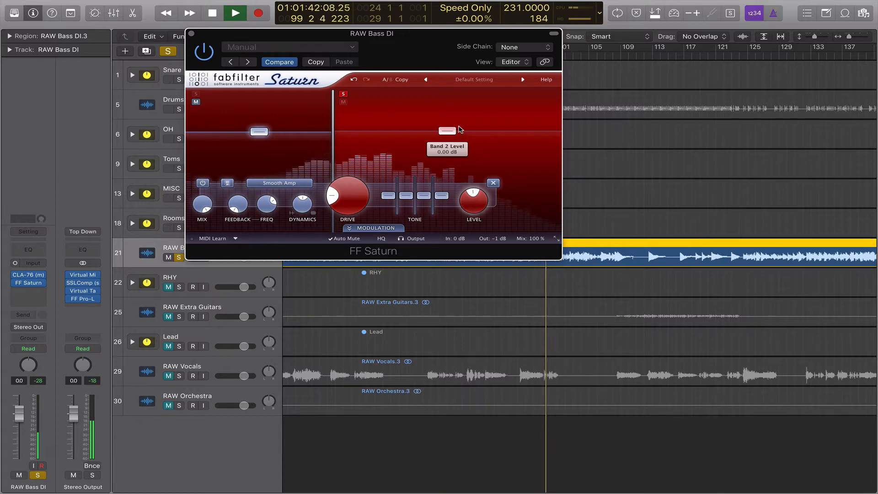
{"action": "key", "text": "space"}
{"action": "left_click", "coordinate": [344, 94]}
Play the bass once more to check it, then close the FF Saturn window.
{"action": "left_click_drag", "start_coordinate": [401, 54], "coordinate": [522, 25]}
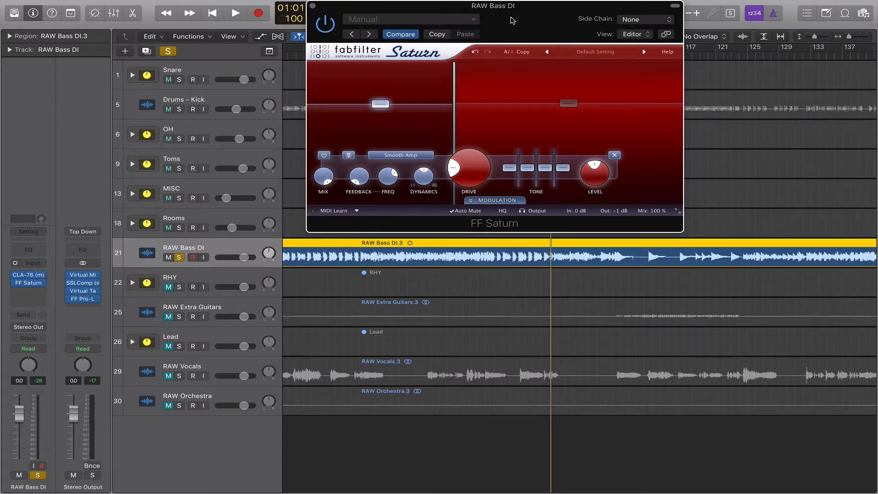
{"action": "left_click_drag", "start_coordinate": [513, 28], "coordinate": [410, 46]}
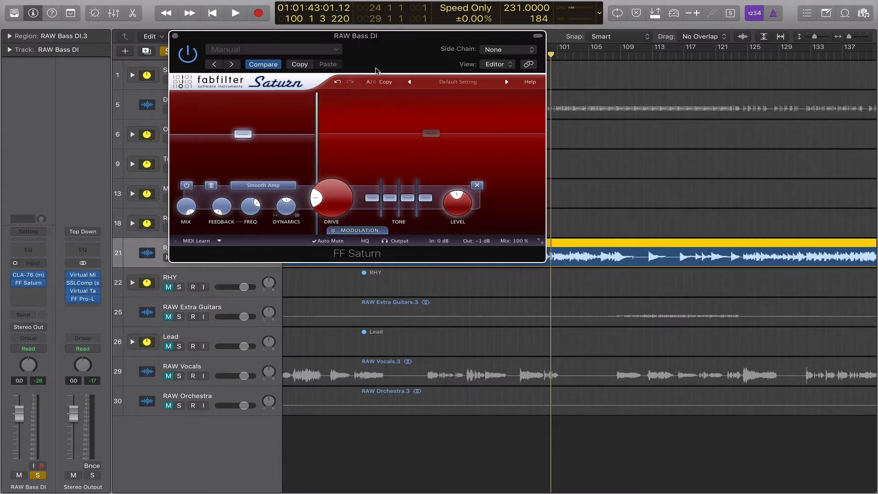
{"action": "left_click_drag", "start_coordinate": [386, 59], "coordinate": [461, 47]}
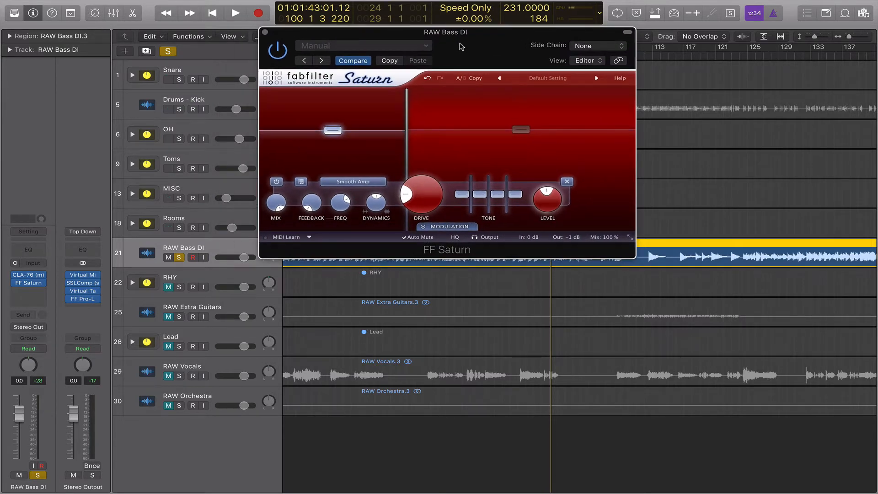
{"action": "key", "text": "space"}
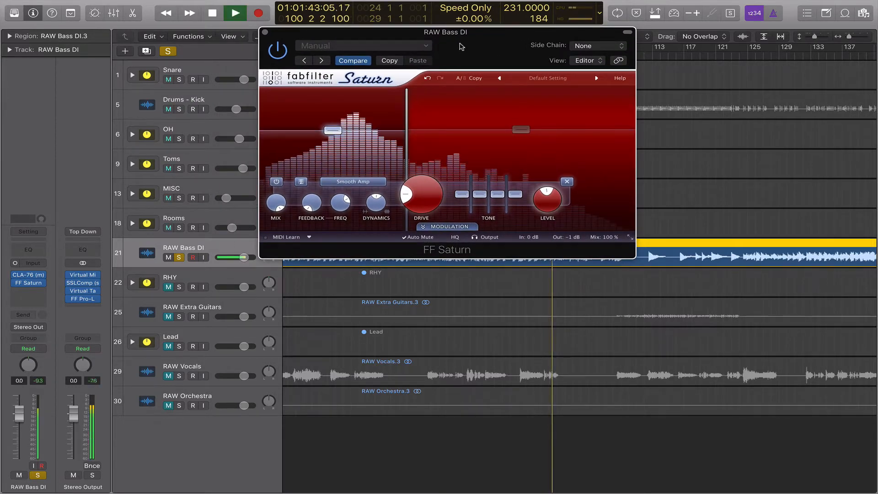
{"action": "key", "text": "space"}
{"action": "left_click", "coordinate": [266, 33]}
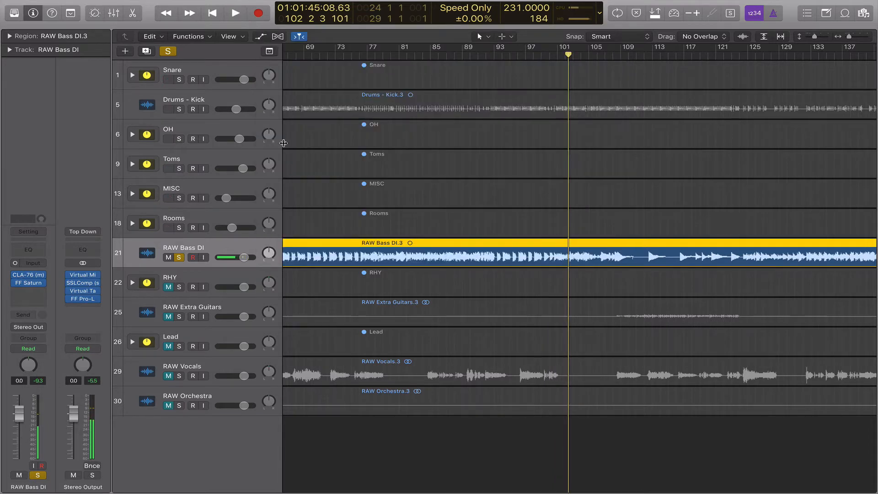
Insert Torpedo Wall Of Sound in mono after FF Saturn and load its Bass preset.
{"action": "left_click", "coordinate": [32, 293]}
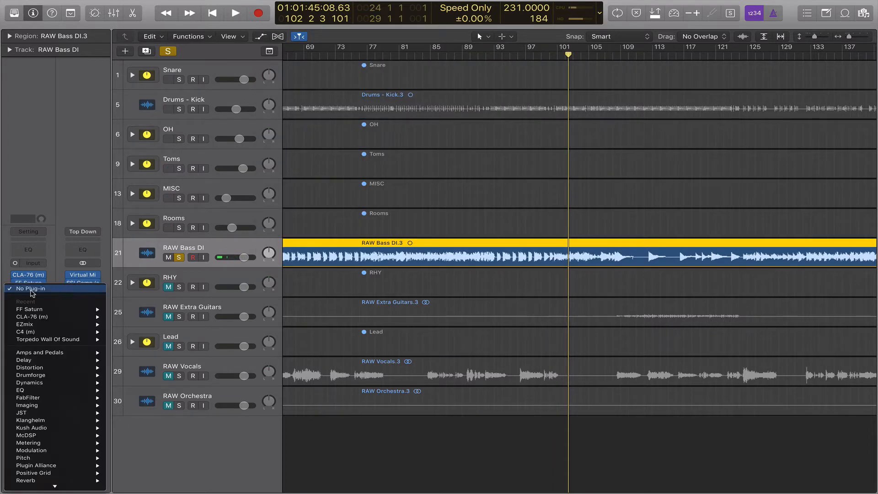
{"action": "mouse_move", "coordinate": [82, 339]}
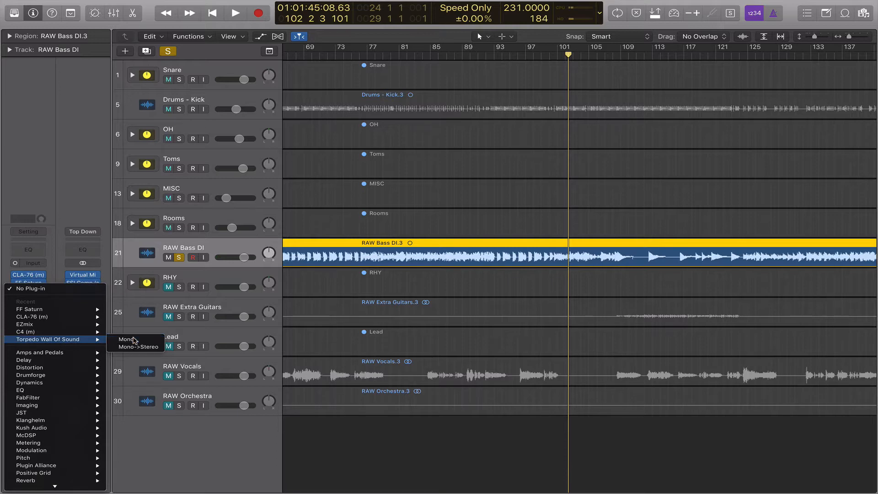
{"action": "left_click", "coordinate": [133, 340]}
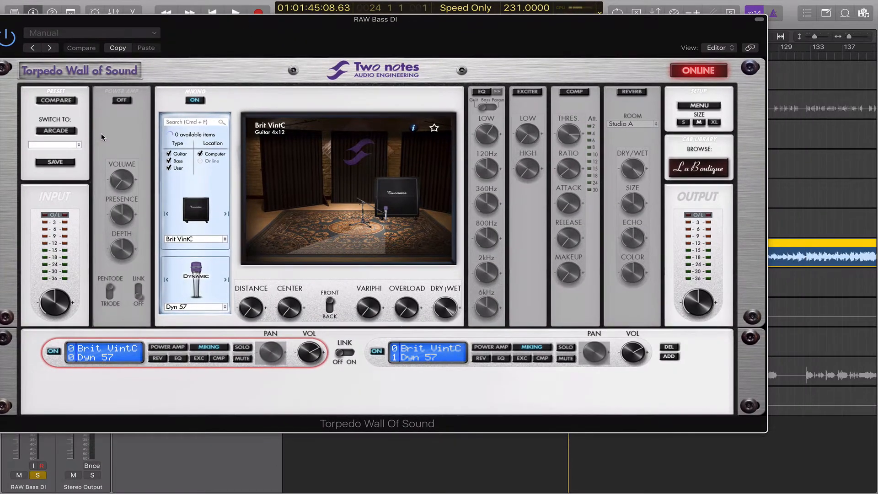
{"action": "left_click", "coordinate": [73, 145]}
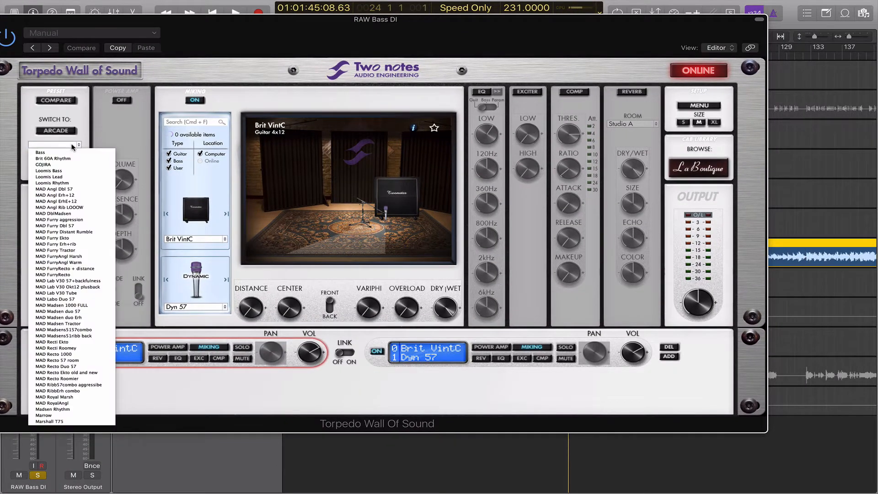
{"action": "left_click", "coordinate": [65, 152]}
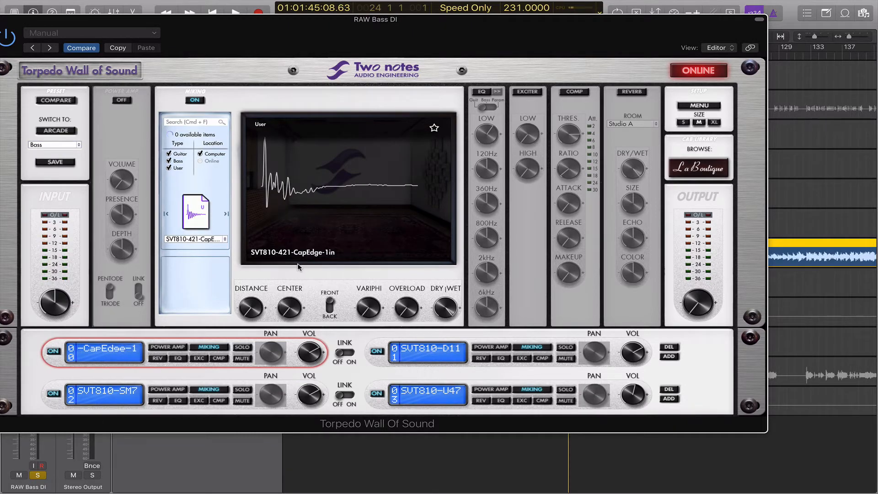
Inspect each of the four cabinet impulse responses and switch Torpedo on.
{"action": "left_click", "coordinate": [439, 353]}
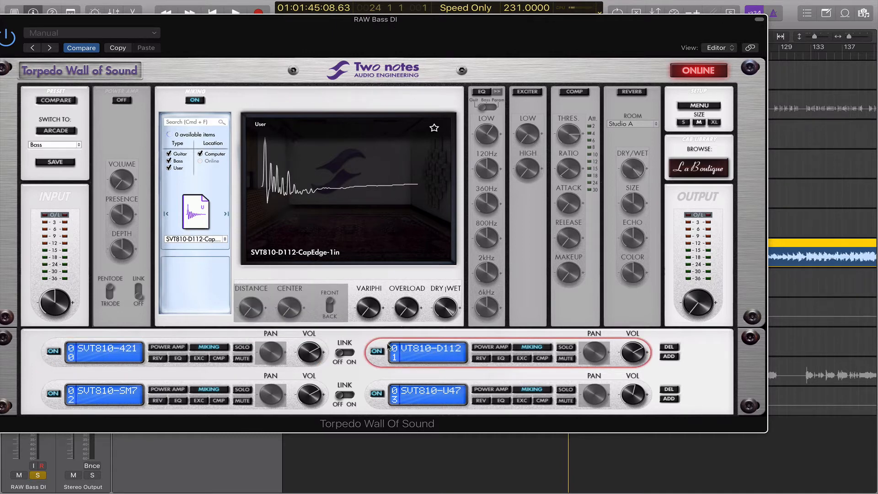
{"action": "left_click", "coordinate": [122, 402]}
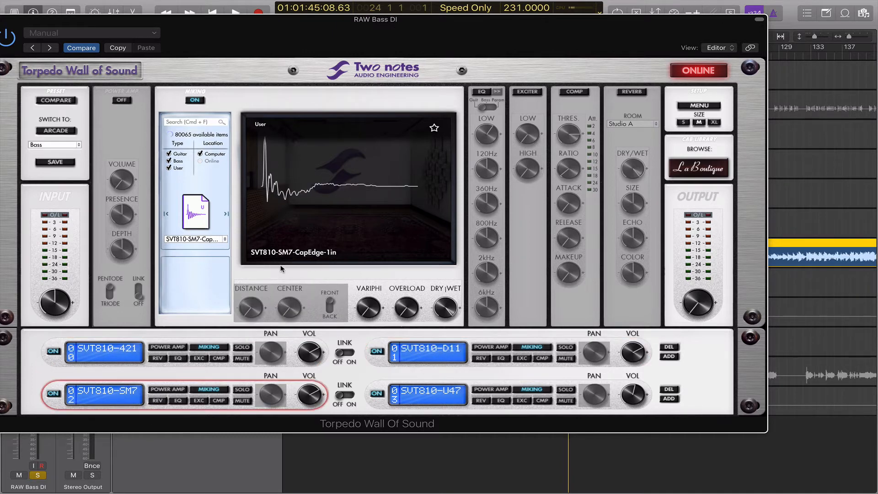
{"action": "left_click", "coordinate": [439, 388]}
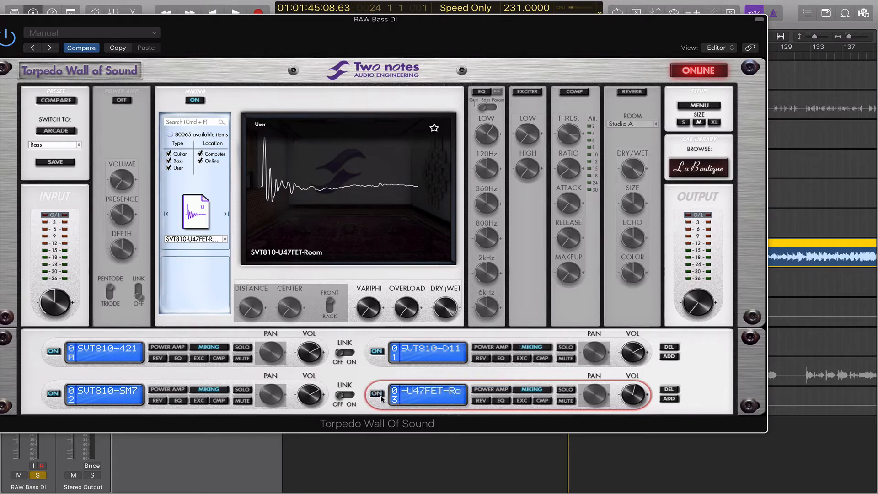
{"action": "left_click", "coordinate": [103, 384]}
{"action": "left_click", "coordinate": [114, 353]}
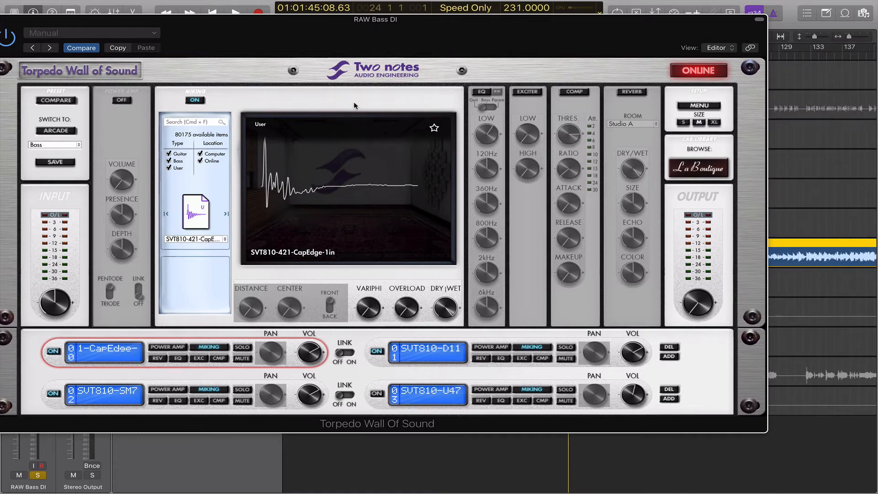
{"action": "left_click_drag", "start_coordinate": [341, 55], "coordinate": [461, 50]}
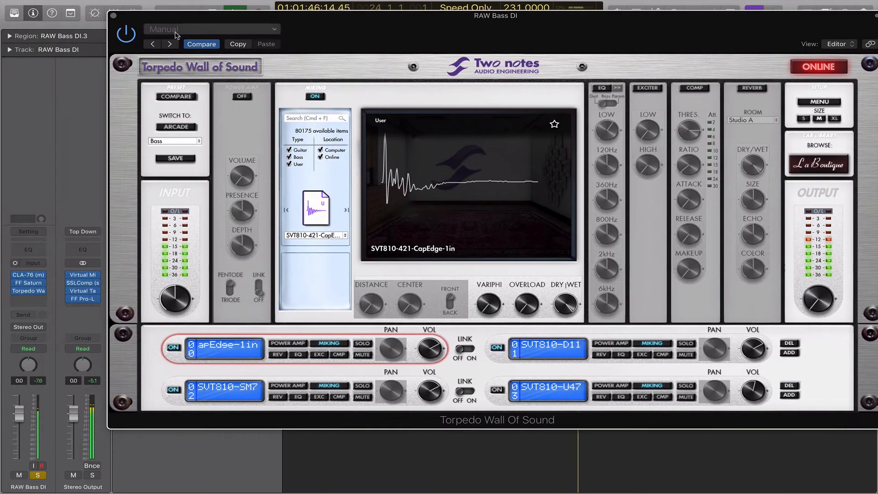
{"action": "left_click", "coordinate": [127, 34]}
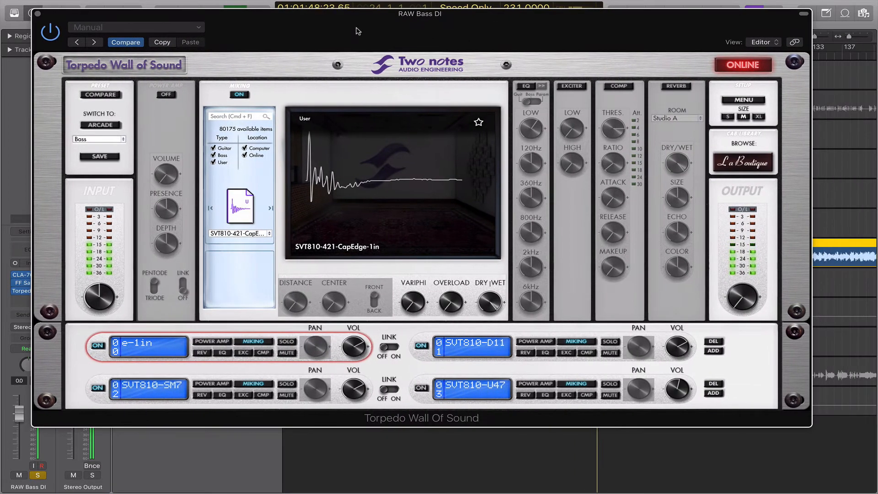
Audition the SVT810-U47 mic position during playback, then stop.
{"action": "mouse_move", "coordinate": [744, 278]}
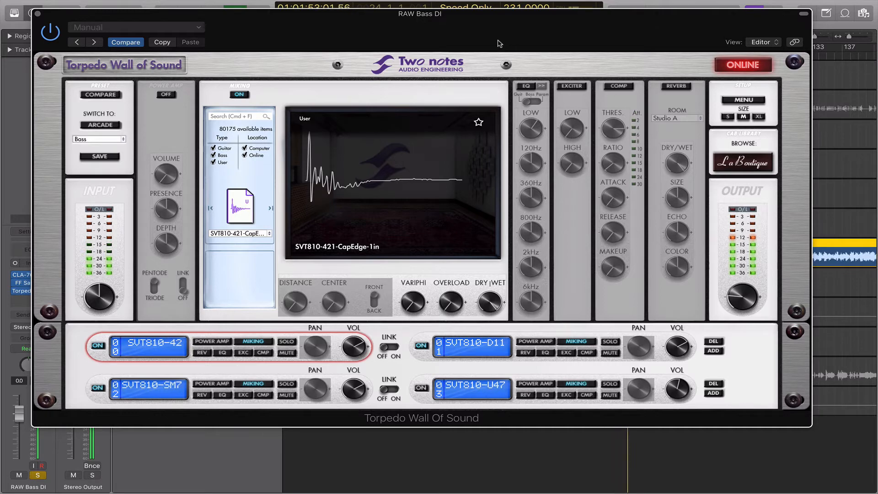
{"action": "left_click_drag", "start_coordinate": [499, 43], "coordinate": [561, 41]}
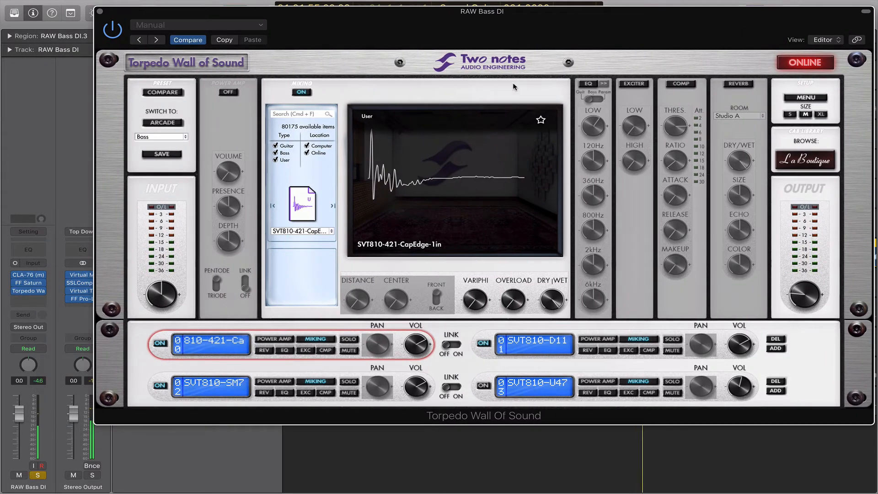
{"action": "left_click_drag", "start_coordinate": [434, 39], "coordinate": [206, 115]}
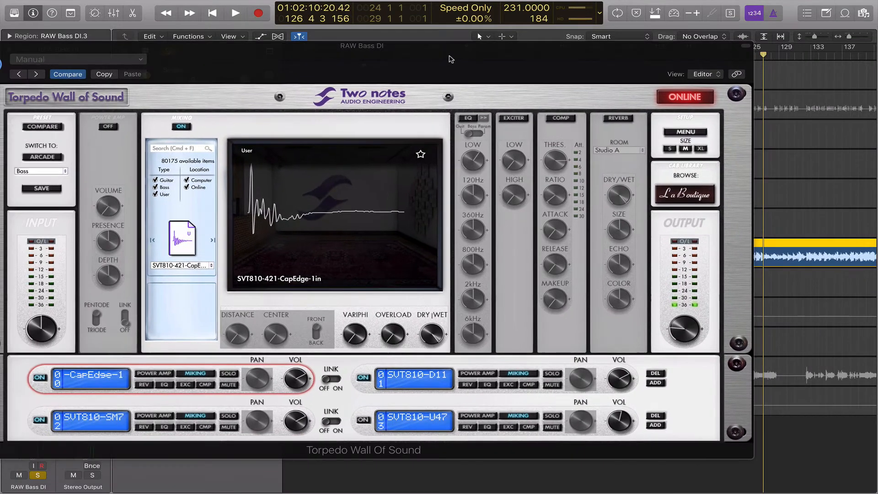
{"action": "left_click_drag", "start_coordinate": [448, 57], "coordinate": [494, 57]}
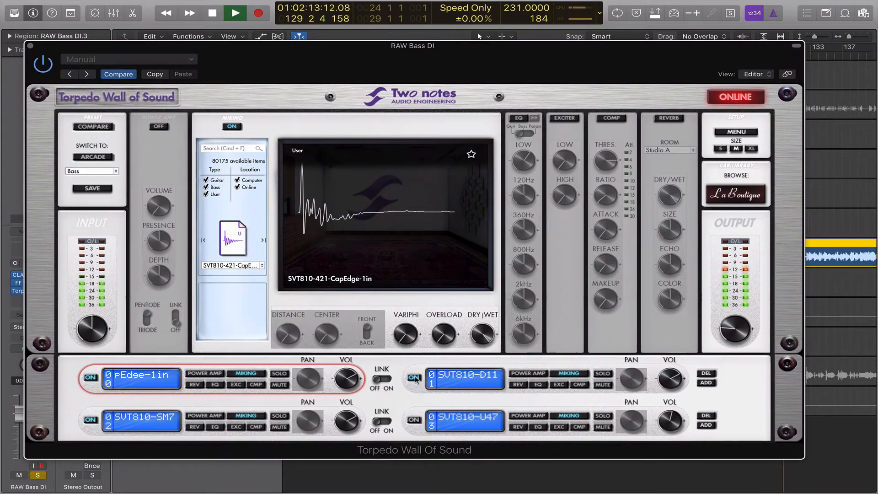
{"action": "left_click", "coordinate": [413, 420]}
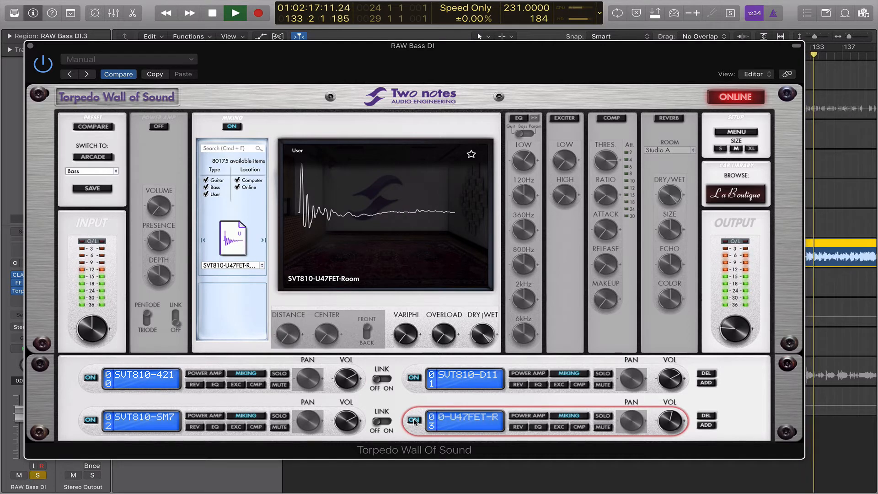
{"action": "left_click_drag", "start_coordinate": [105, 52], "coordinate": [135, 53]}
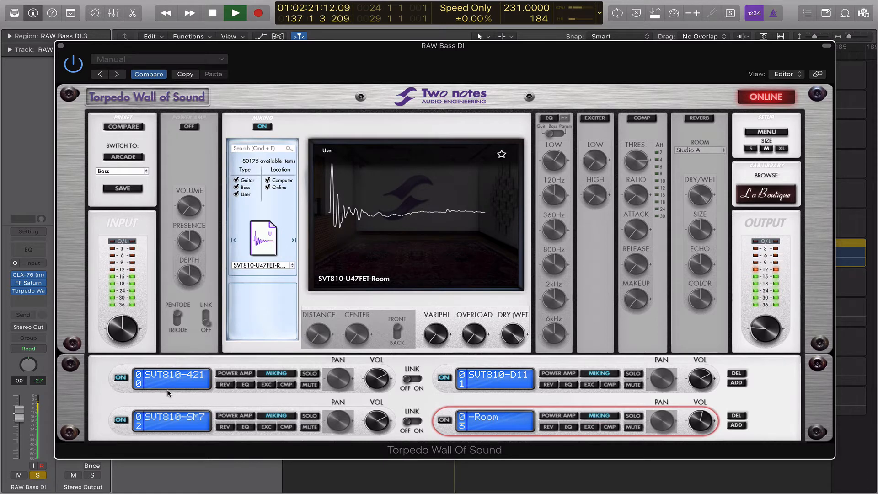
{"action": "key", "text": "space"}
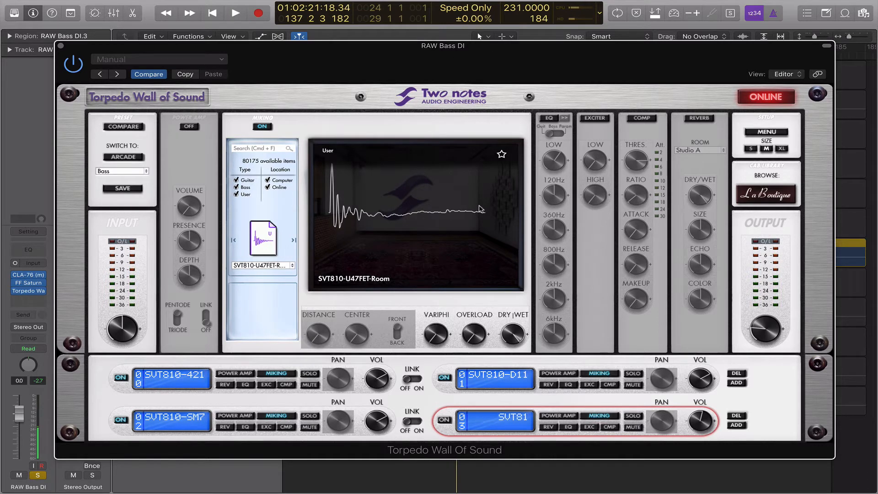
Audition the remaining mic positions, including SVT810-421 CapEdge, SVT810-D11 and SVT810-SM7.
{"action": "left_click", "coordinate": [505, 371]}
{"action": "left_click", "coordinate": [177, 388]}
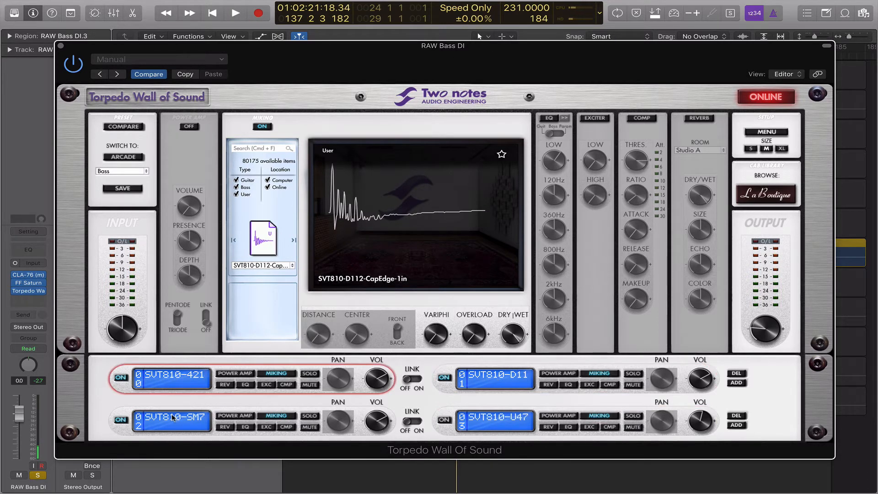
{"action": "left_click", "coordinate": [173, 417]}
{"action": "left_click", "coordinate": [166, 376]}
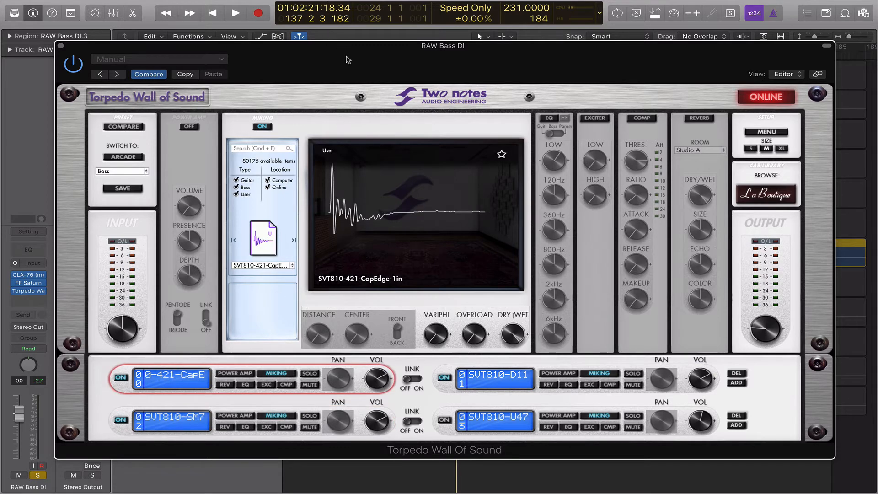
{"action": "left_click_drag", "start_coordinate": [347, 60], "coordinate": [322, 23]}
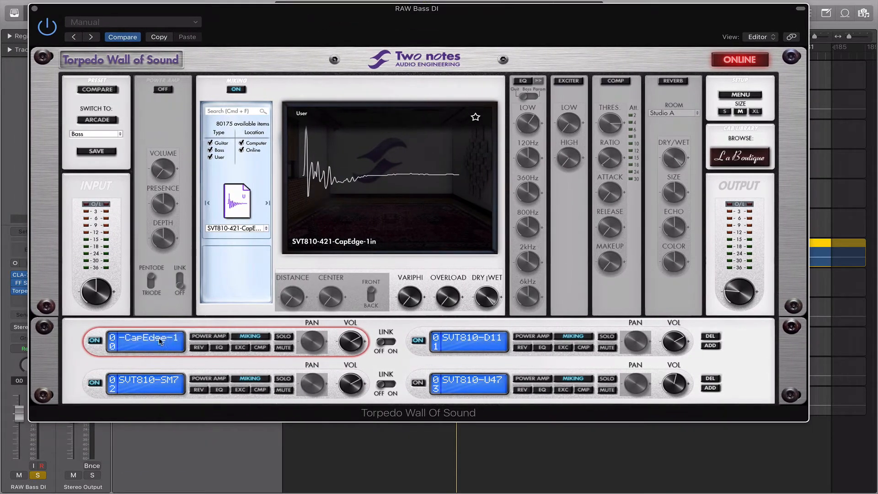
{"action": "left_click", "coordinate": [477, 348]}
{"action": "left_click", "coordinate": [157, 377]}
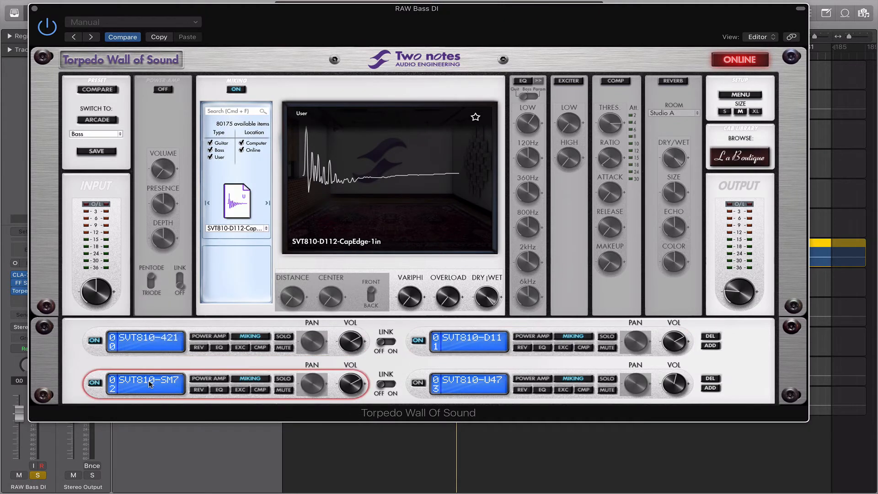
{"action": "left_click_drag", "start_coordinate": [353, 34], "coordinate": [414, 31]}
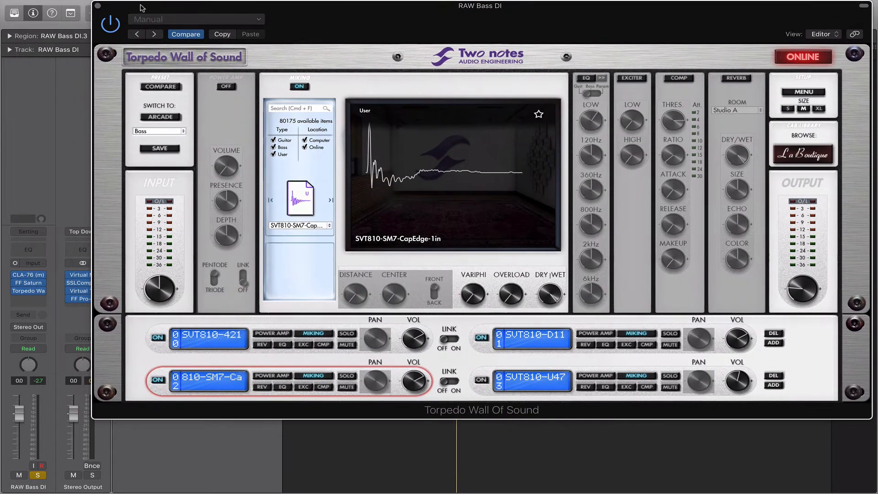
Close Torpedo Wall of Sound and insert Slate Digital Virtual Mix Rack (Mono) on RAW Bass DI.
{"action": "left_click", "coordinate": [98, 6]}
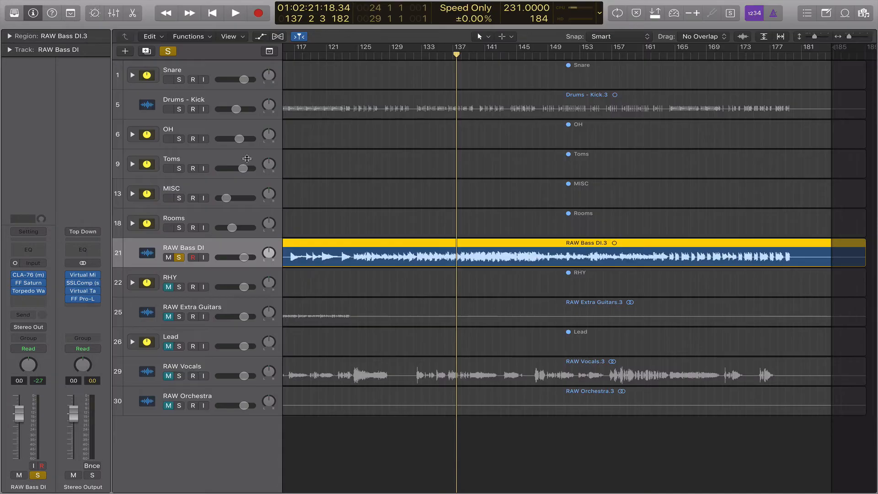
{"action": "left_click", "coordinate": [37, 300]}
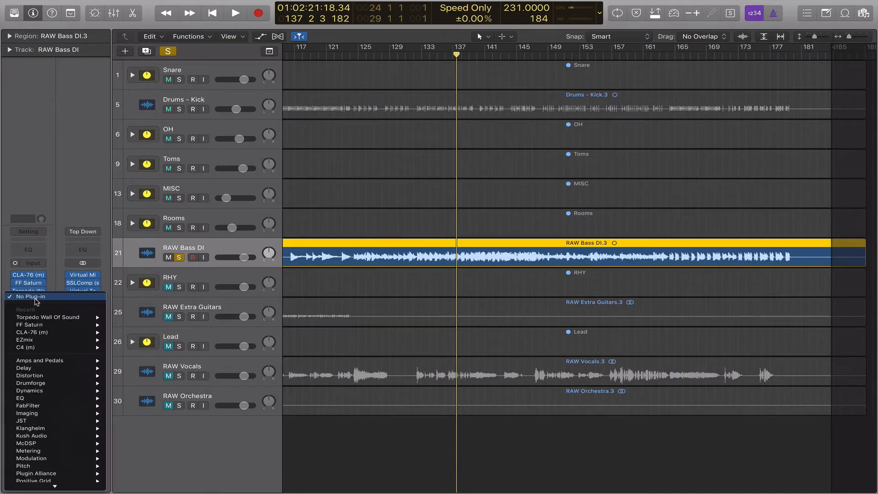
{"action": "mouse_move", "coordinate": [83, 335]}
{"action": "scroll", "coordinate": [69, 357], "scroll_direction": "down", "scroll_amount": 5}
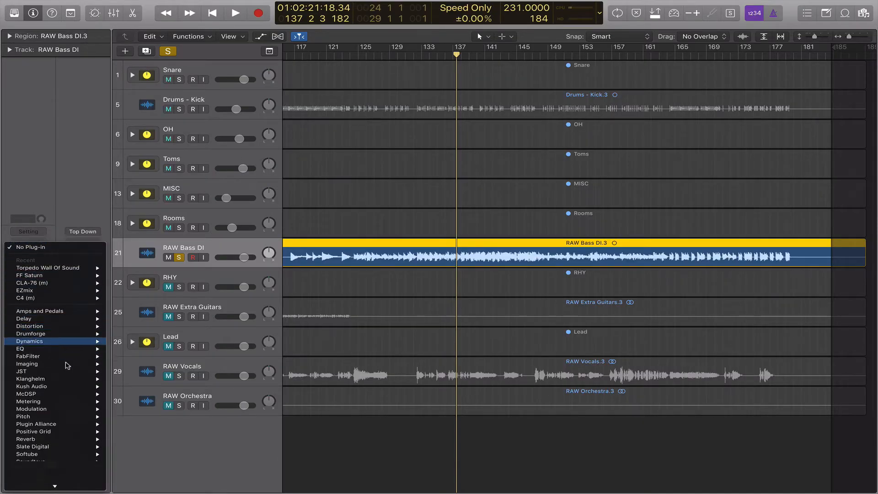
{"action": "mouse_move", "coordinate": [60, 440]}
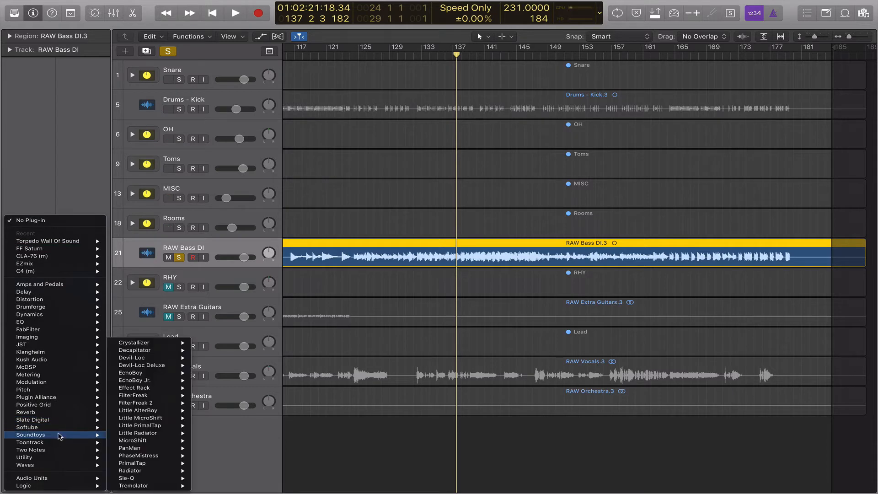
{"action": "mouse_move", "coordinate": [71, 422]}
{"action": "mouse_move", "coordinate": [185, 478]}
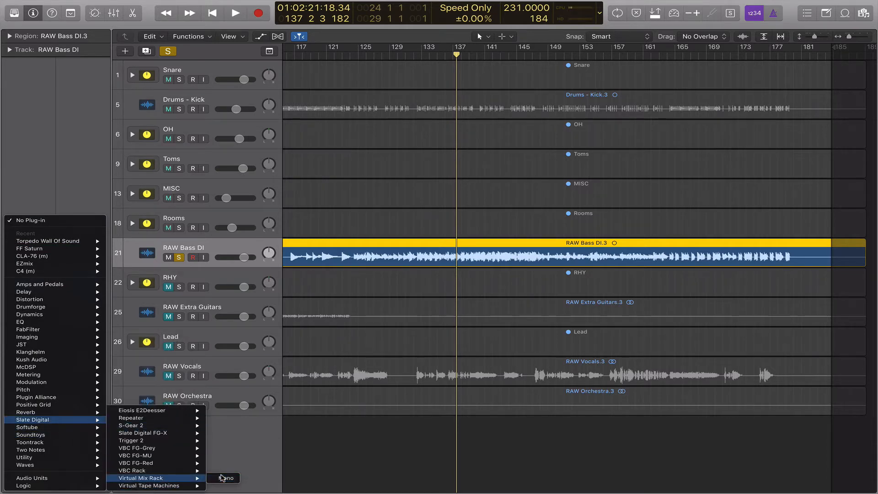
{"action": "left_click", "coordinate": [223, 478]}
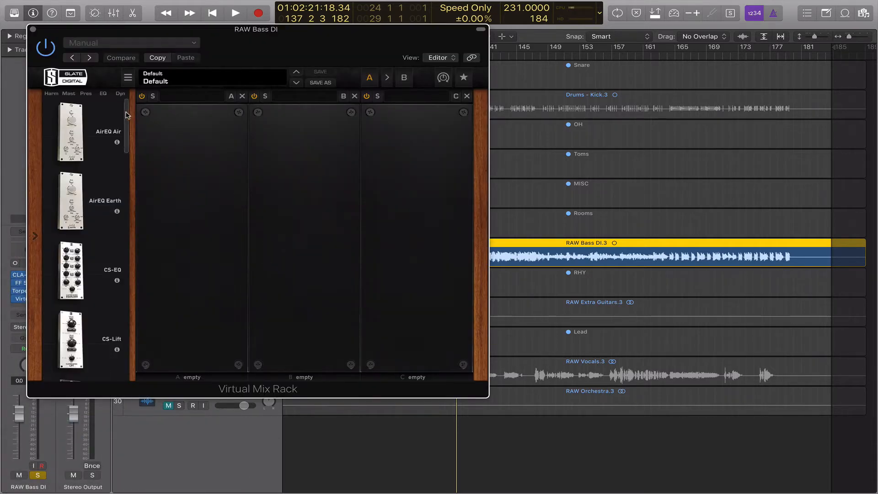
Drag the CS-Lift module from the rack's module browser into slot A.
{"action": "left_click_drag", "start_coordinate": [127, 115], "coordinate": [132, 138]}
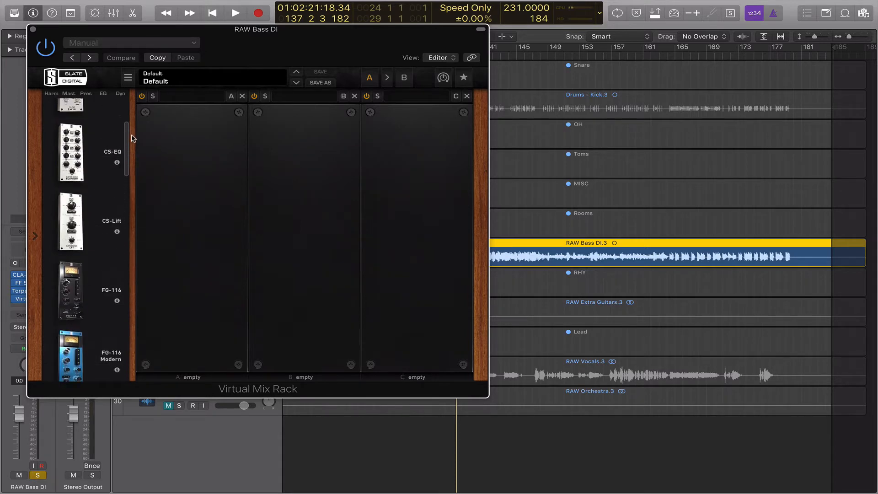
{"action": "left_click_drag", "start_coordinate": [124, 213], "coordinate": [192, 192]}
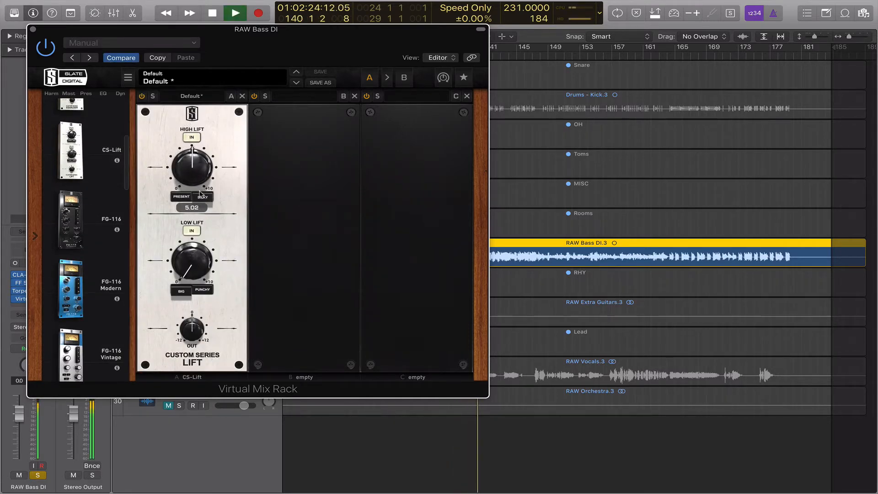
Raise CS-Lift High and Low Lift toward 8, comparing PRESENT/SILKY and BIG/PUNCHY characters.
{"action": "left_click_drag", "start_coordinate": [199, 208], "coordinate": [185, 137]}
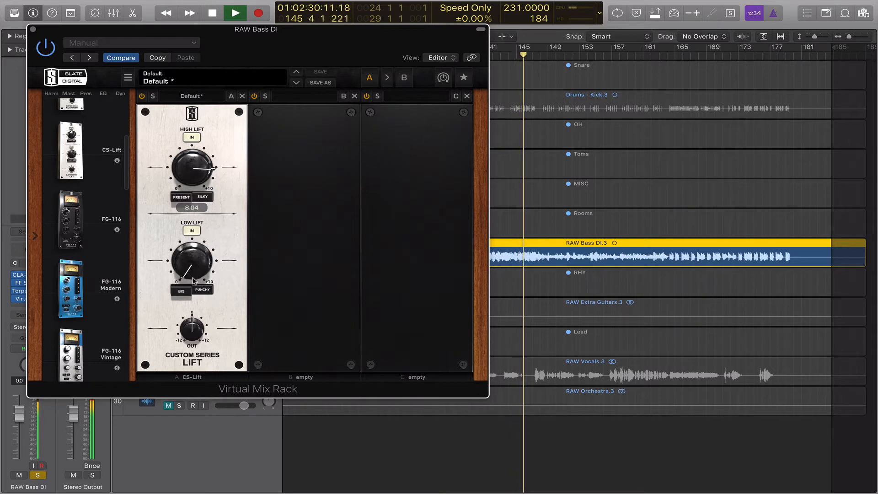
{"action": "mouse_move", "coordinate": [203, 240]}
{"action": "left_mouse_down"}
{"action": "mouse_move", "coordinate": [196, 186]}
{"action": "mouse_move", "coordinate": [192, 247]}
{"action": "left_mouse_up"}
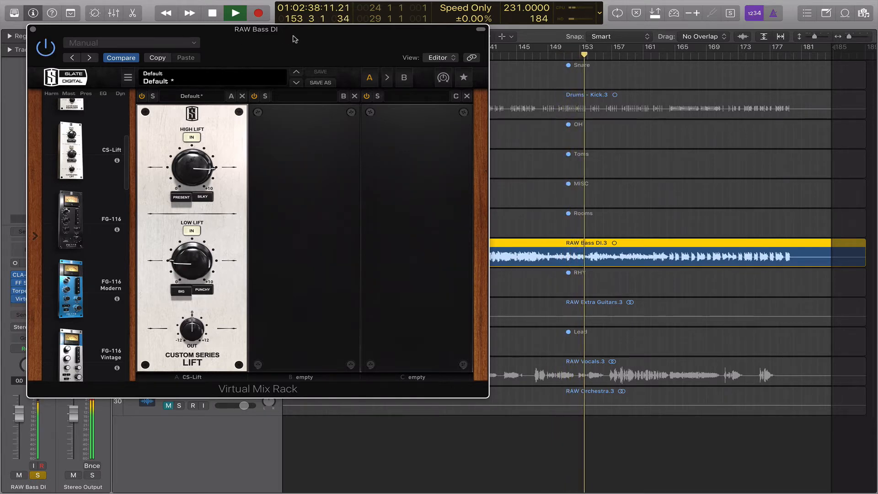
{"action": "left_click_drag", "start_coordinate": [295, 38], "coordinate": [372, 48]}
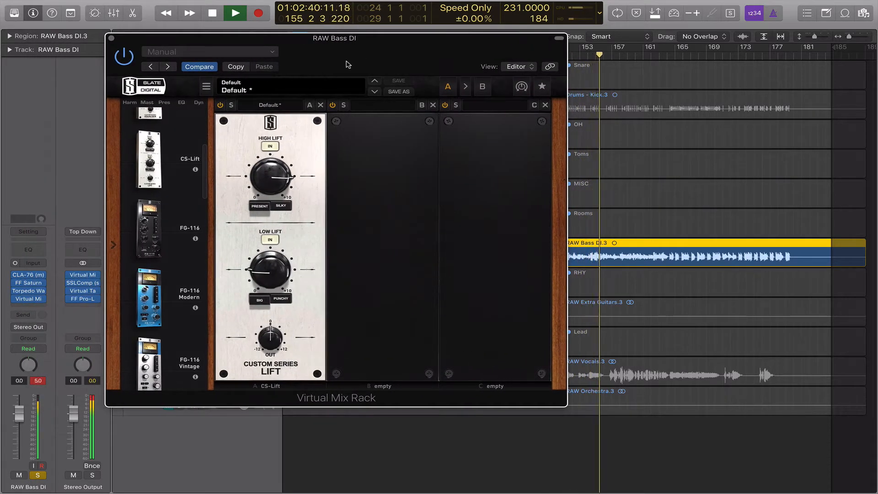
{"action": "left_click", "coordinate": [265, 208]}
{"action": "left_click", "coordinate": [279, 208]}
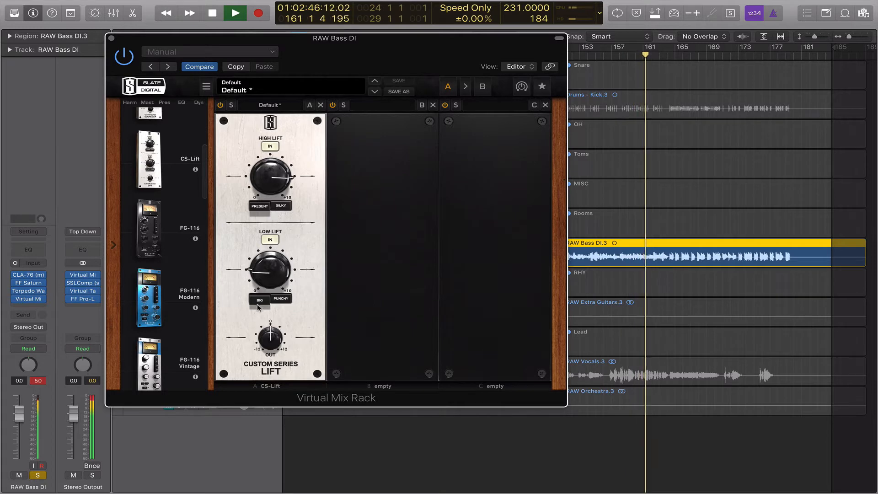
{"action": "left_click", "coordinate": [280, 300]}
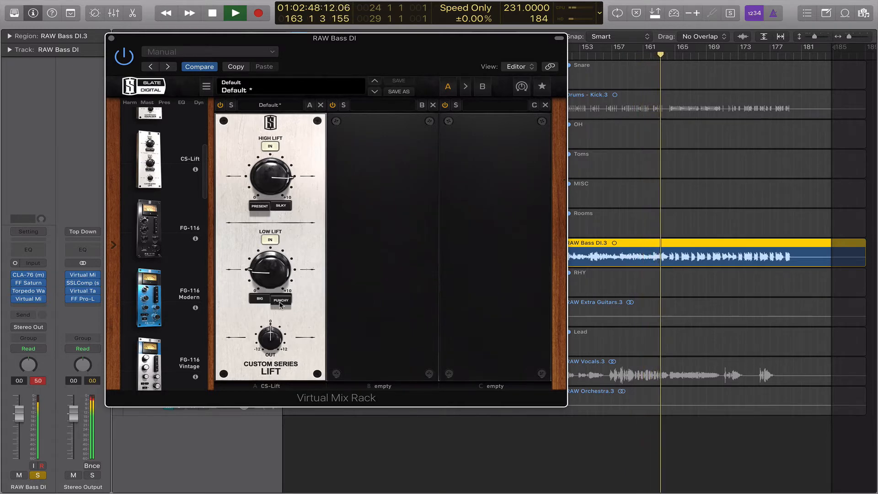
{"action": "left_click", "coordinate": [281, 304]}
{"action": "left_click", "coordinate": [280, 304]}
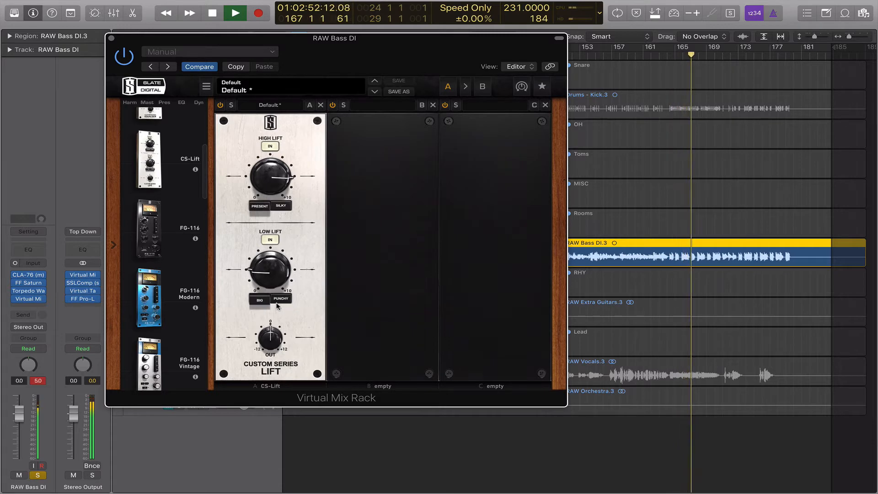
{"action": "left_click", "coordinate": [264, 304]}
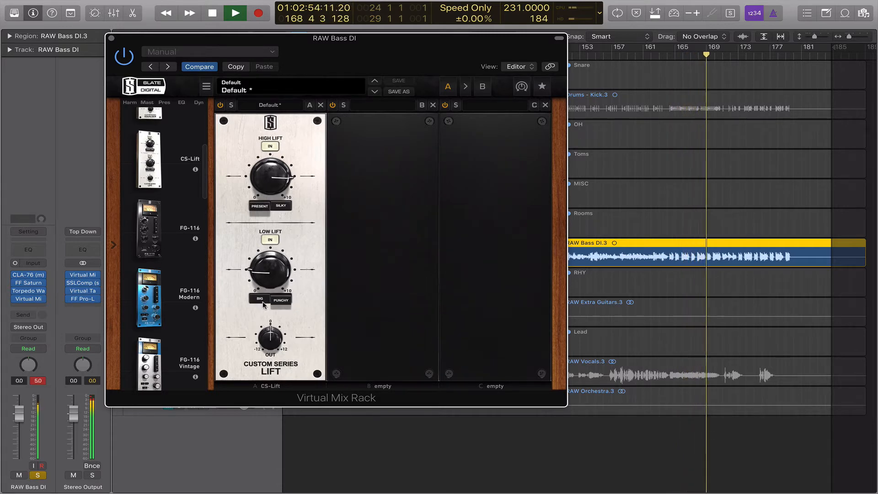
{"action": "left_click", "coordinate": [279, 207]}
Play the bass back from bar 13 to hear the CS-Lift settings.
{"action": "key", "text": "space"}
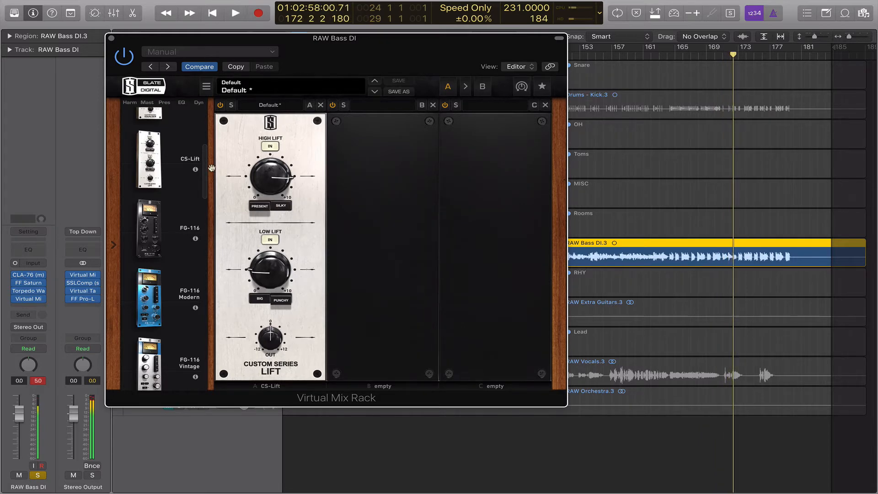
{"action": "scroll", "coordinate": [206, 165], "scroll_direction": "up", "scroll_amount": 4}
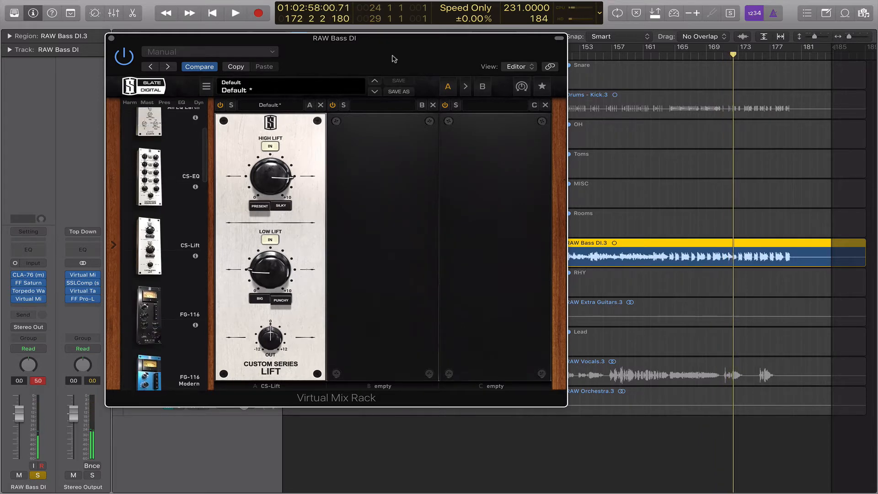
{"action": "left_click_drag", "start_coordinate": [388, 58], "coordinate": [307, 137]}
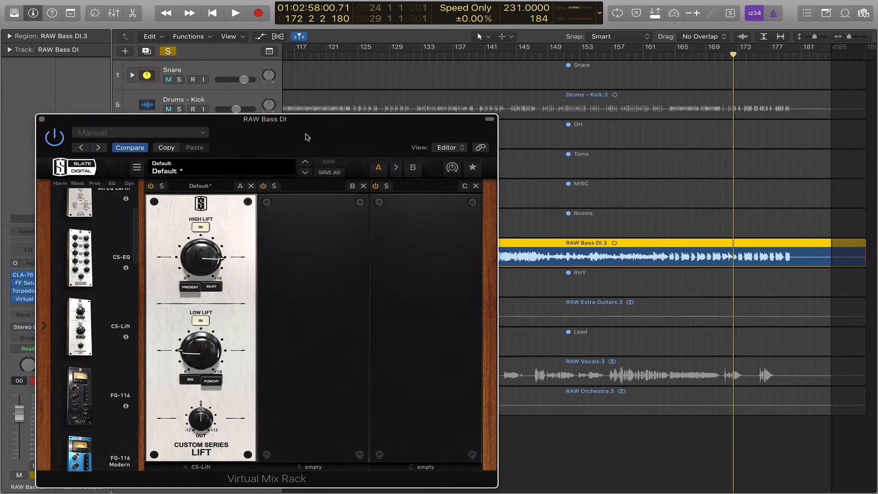
{"action": "left_click", "coordinate": [212, 13]}
{"action": "left_click_drag", "start_coordinate": [382, 137], "coordinate": [404, 87]}
{"action": "left_click", "coordinate": [382, 53]}
{"action": "key", "text": "space"}
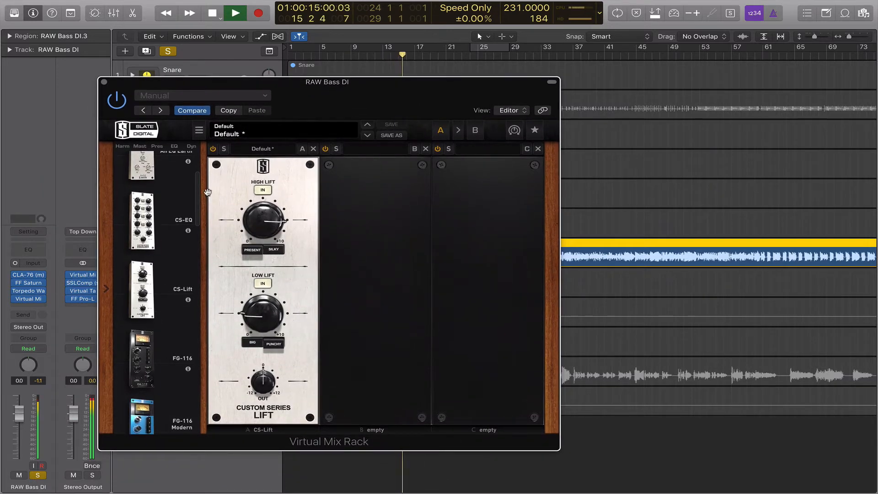
{"action": "key", "text": "space"}
Add the FG-N EQ module to the Virtual Mix Rack's second slot.
{"action": "left_click_drag", "start_coordinate": [199, 196], "coordinate": [198, 307]}
{"action": "left_click_drag", "start_coordinate": [180, 279], "coordinate": [398, 288]}
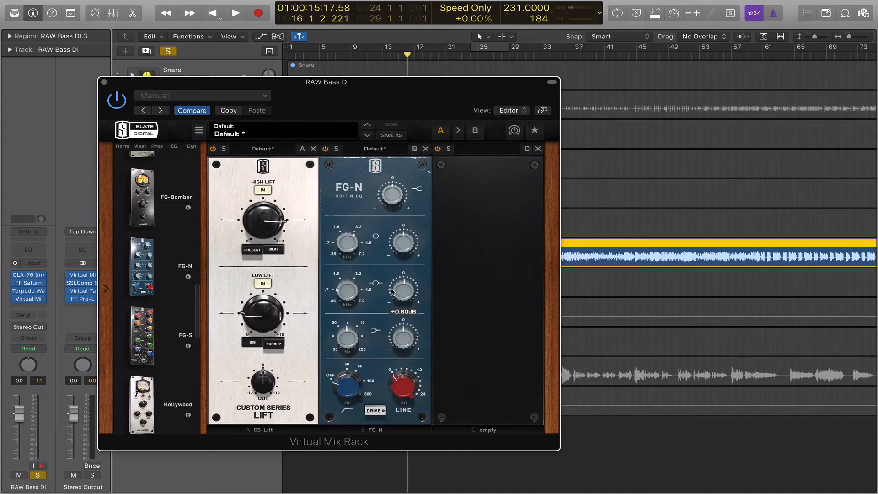
{"action": "left_click_drag", "start_coordinate": [368, 103], "coordinate": [513, 106]}
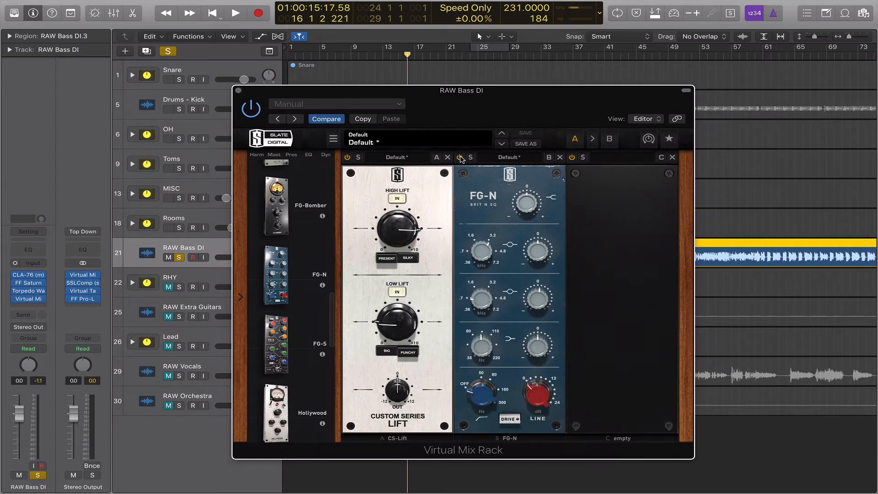
Play from around bar 37, re-enable the rack, and turn on FG-N high-pass at 36.6 Hz.
{"action": "key", "text": "space"}
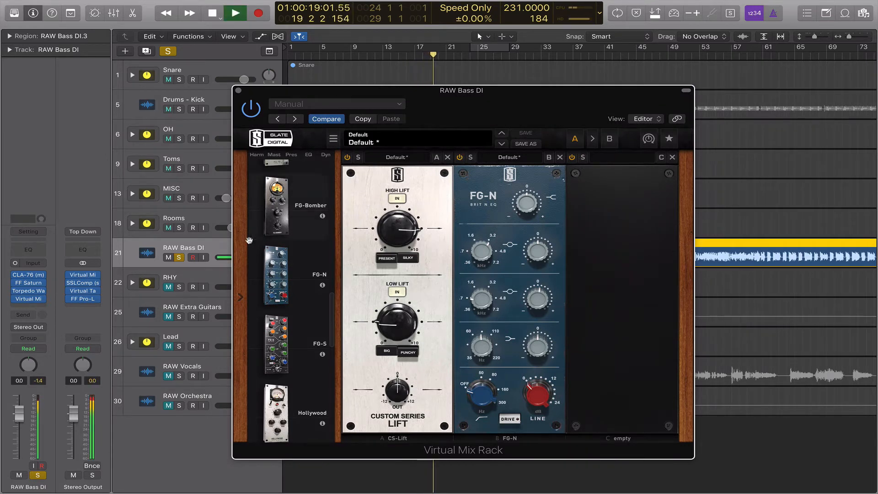
{"action": "left_click", "coordinate": [180, 258]}
{"action": "left_click_drag", "start_coordinate": [518, 119], "coordinate": [376, 92]}
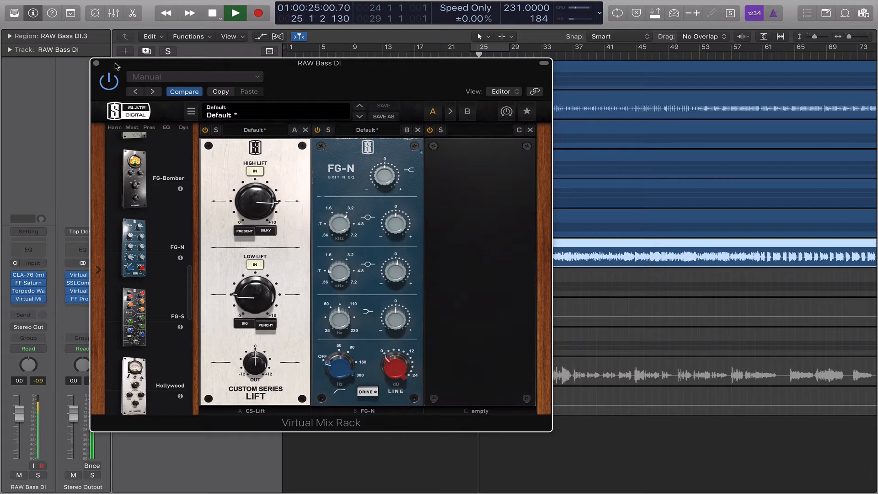
{"action": "left_click", "coordinate": [579, 57]}
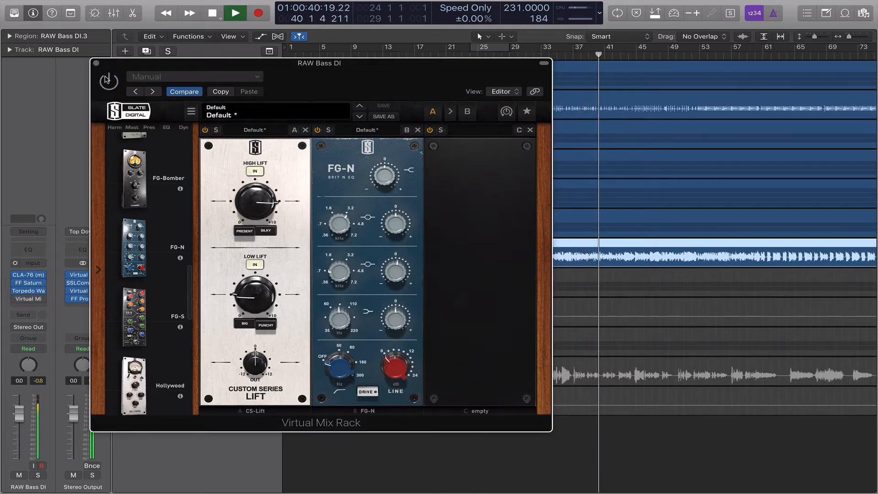
{"action": "left_click", "coordinate": [106, 80]}
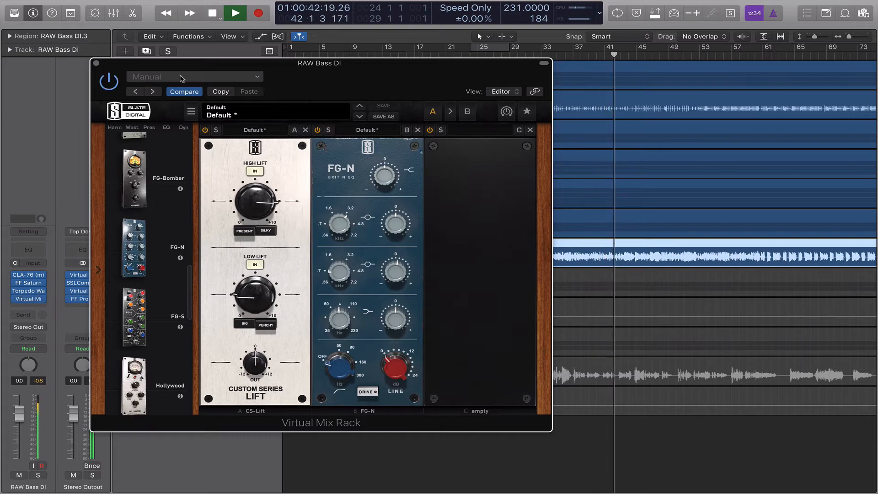
{"action": "left_click_drag", "start_coordinate": [358, 79], "coordinate": [415, 67]}
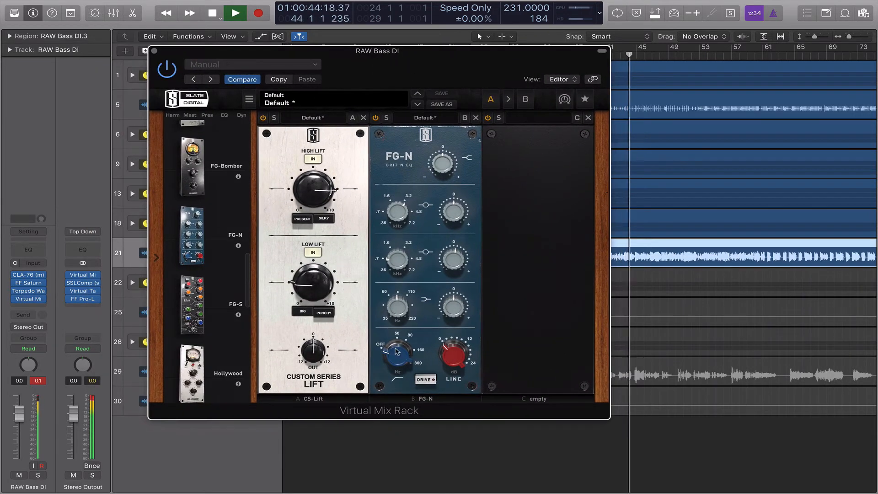
{"action": "mouse_move", "coordinate": [406, 351]}
{"action": "left_mouse_down"}
{"action": "mouse_move", "coordinate": [406, 235]}
{"action": "mouse_move", "coordinate": [407, 361]}
{"action": "mouse_move", "coordinate": [405, 340]}
{"action": "mouse_move", "coordinate": [404, 352]}
{"action": "left_mouse_up"}
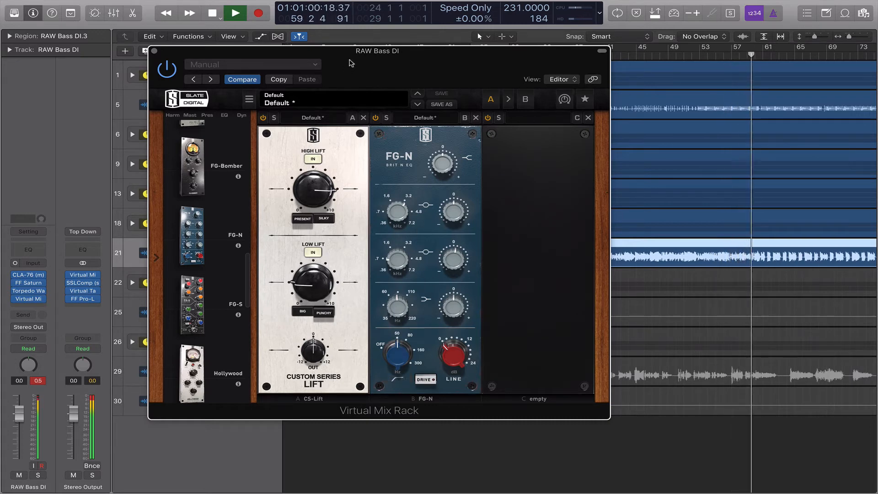
Adjust FG-N line gain from about 10 dB down to about 5 dB with the bass soloed.
{"action": "left_click_drag", "start_coordinate": [350, 63], "coordinate": [369, 63]}
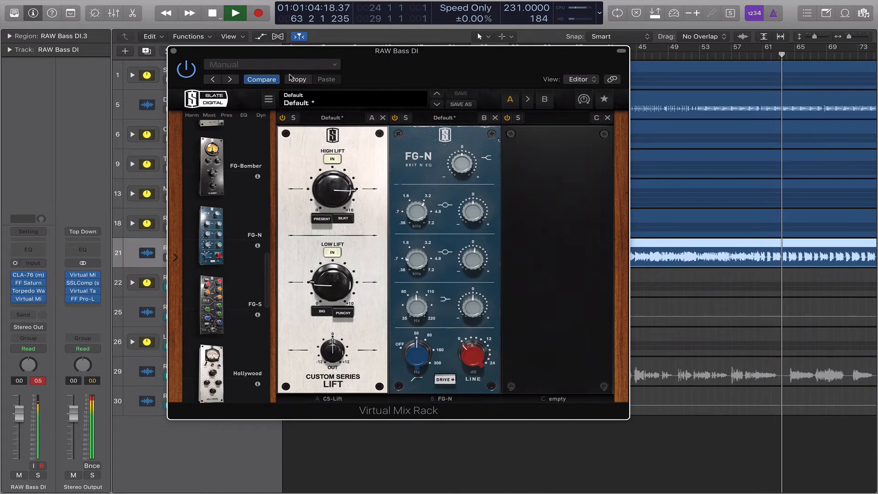
{"action": "left_click_drag", "start_coordinate": [390, 68], "coordinate": [424, 64]}
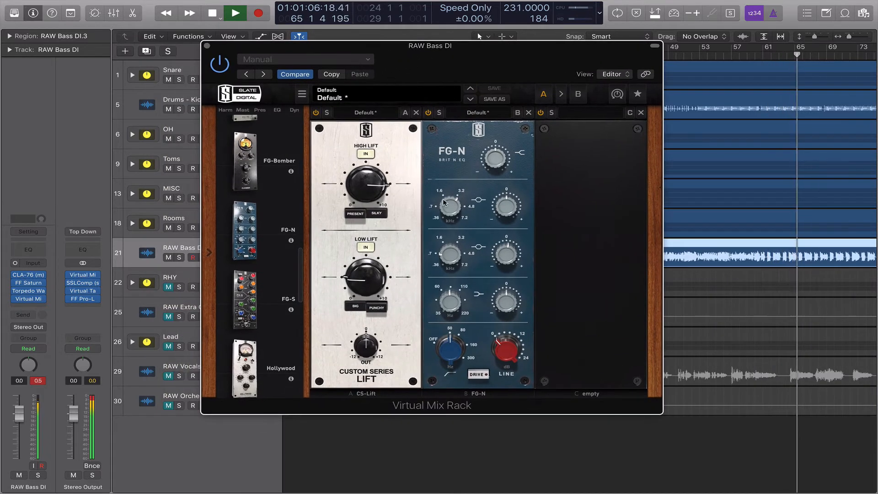
{"action": "mouse_move", "coordinate": [502, 330]}
{"action": "left_click_drag", "start_coordinate": [501, 330], "coordinate": [522, 313]}
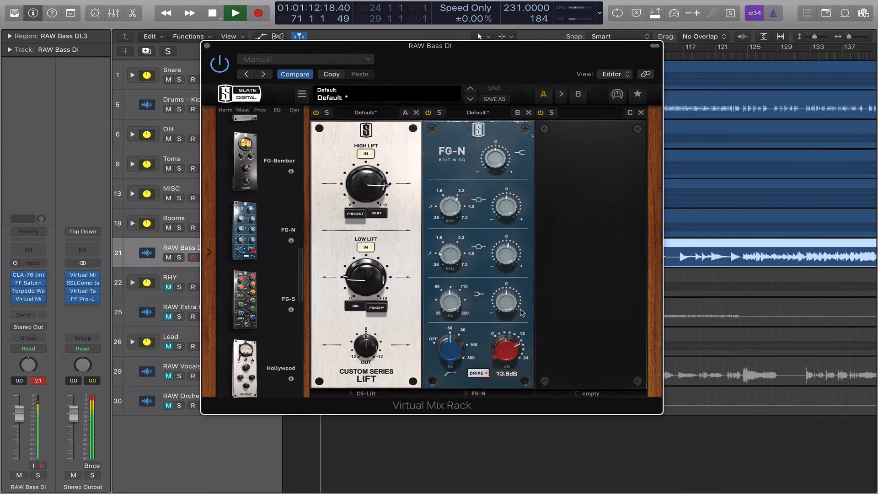
{"action": "left_click", "coordinate": [179, 257]}
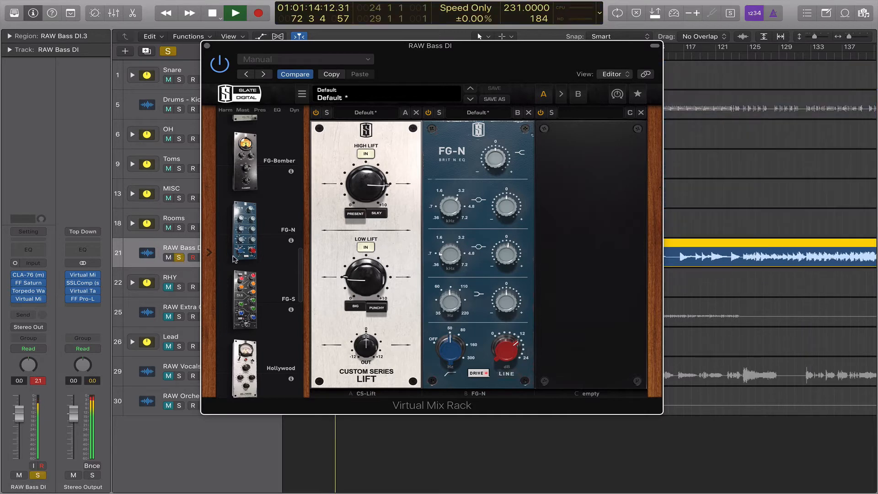
{"action": "left_click_drag", "start_coordinate": [508, 353], "coordinate": [527, 384]}
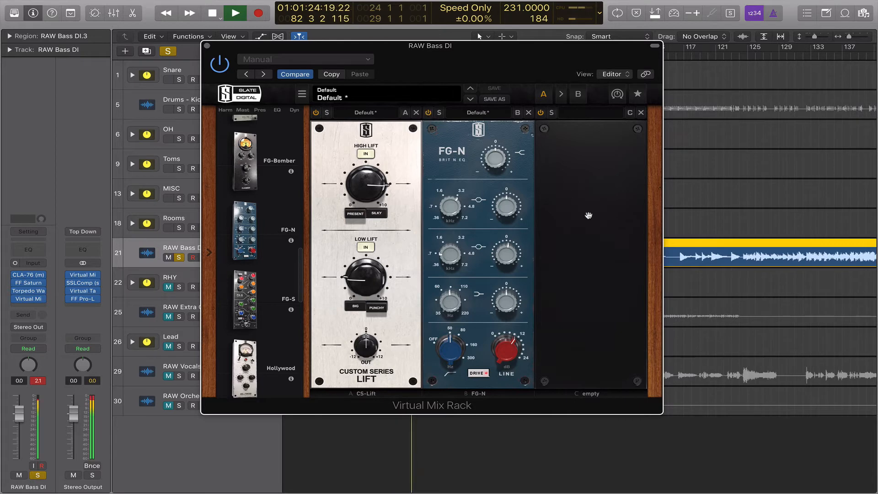
{"action": "key", "text": "space"}
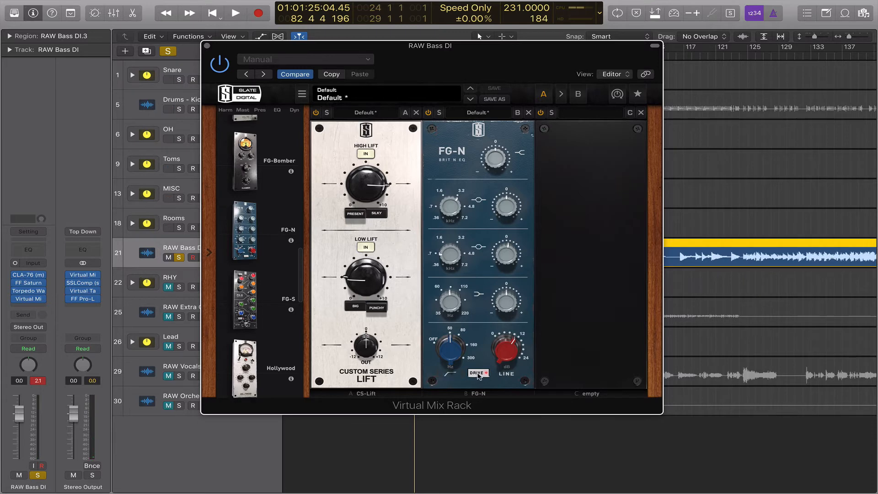
{"action": "left_click_drag", "start_coordinate": [499, 359], "coordinate": [500, 331]}
{"action": "left_click_drag", "start_coordinate": [489, 70], "coordinate": [576, 64]}
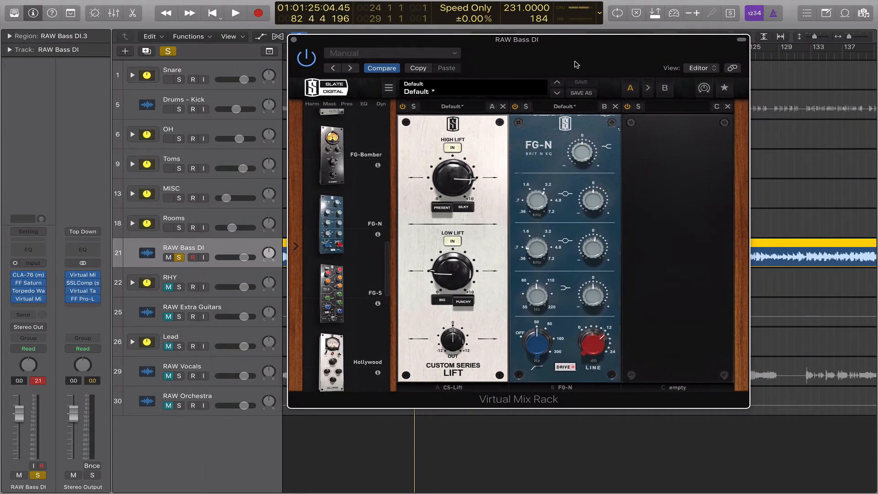
Close the Virtual Mix Rack and play from bar 77.
{"action": "left_click", "coordinate": [294, 40]}
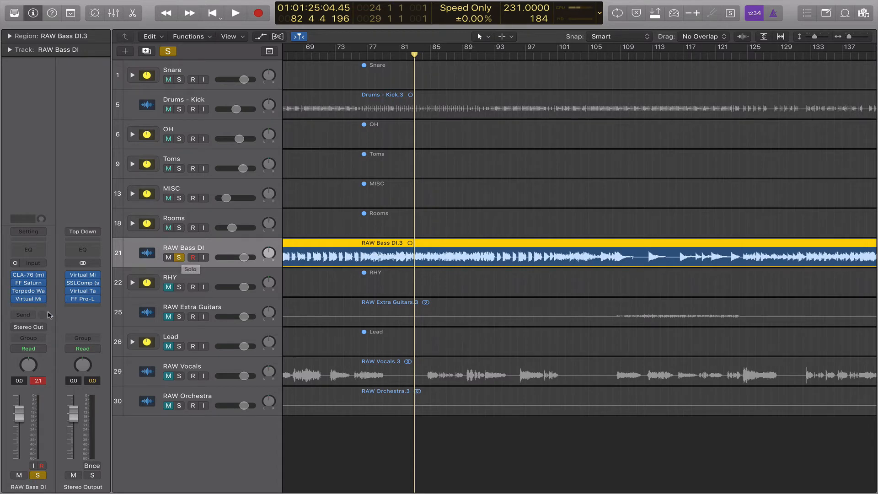
{"action": "left_click", "coordinate": [368, 55]}
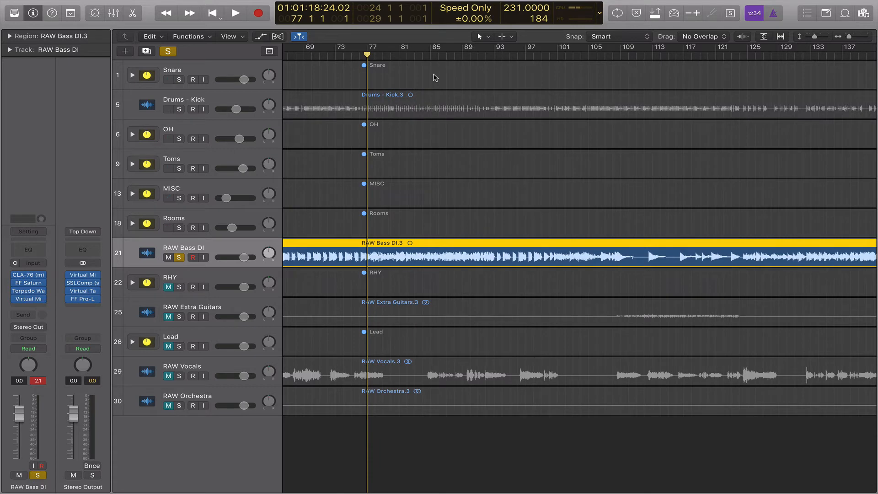
{"action": "key", "text": "space"}
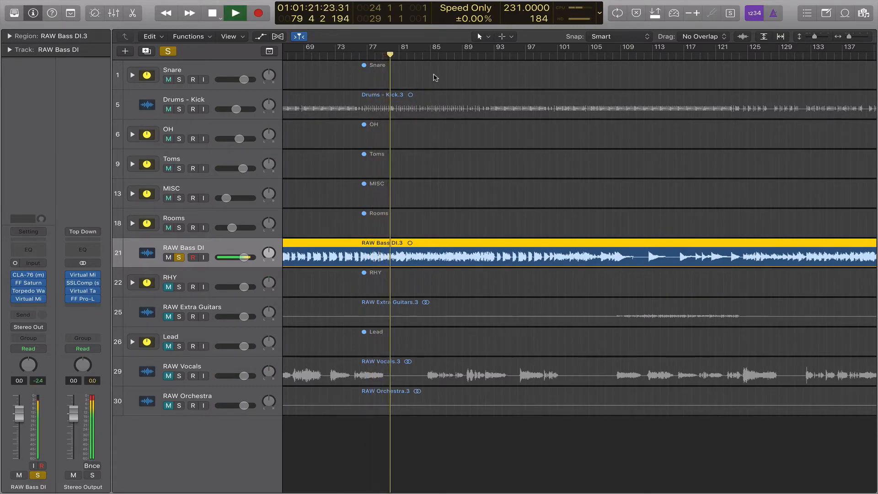
{"action": "key", "text": "space"}
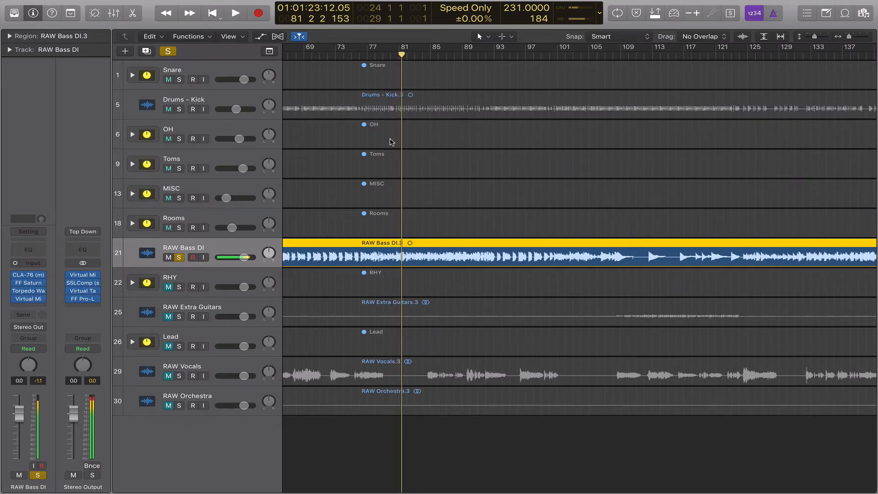
Unsolo RAW Bass DI and play it against the full mix.
{"action": "scroll", "coordinate": [412, 141], "scroll_direction": "left", "scroll_amount": 5}
{"action": "scroll", "coordinate": [414, 141], "scroll_direction": "left", "scroll_amount": 9}
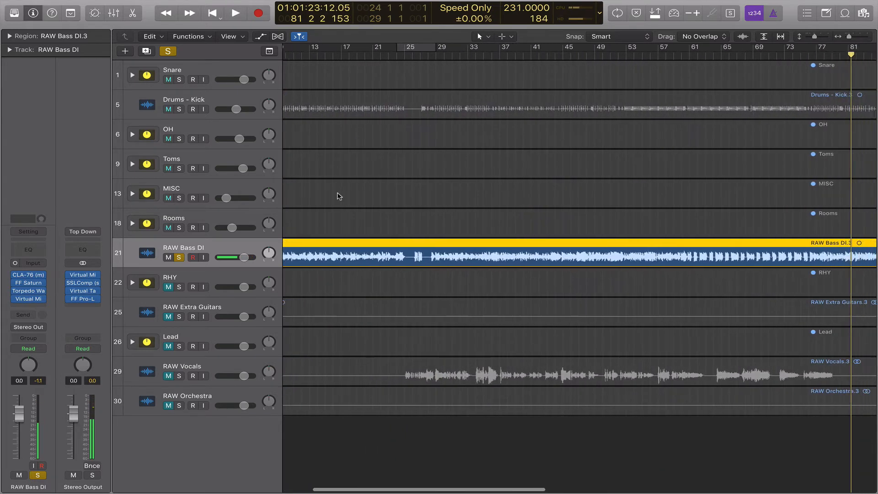
{"action": "left_click", "coordinate": [182, 257]}
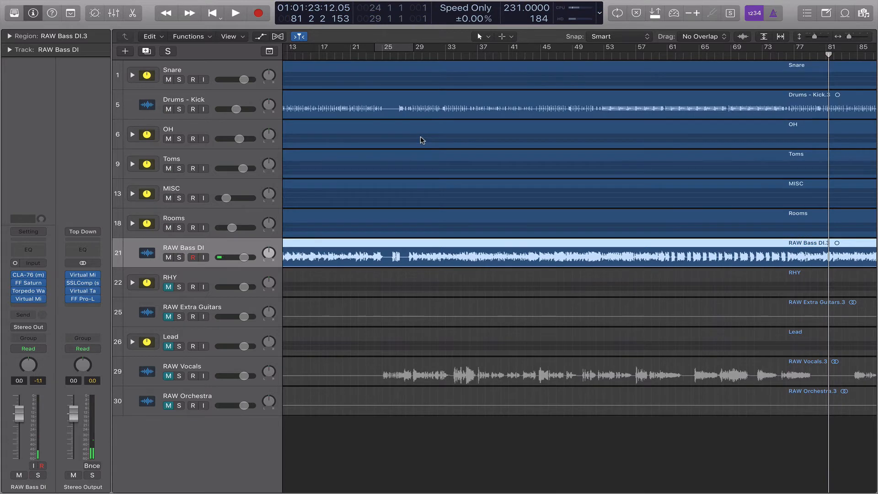
{"action": "key", "text": "space"}
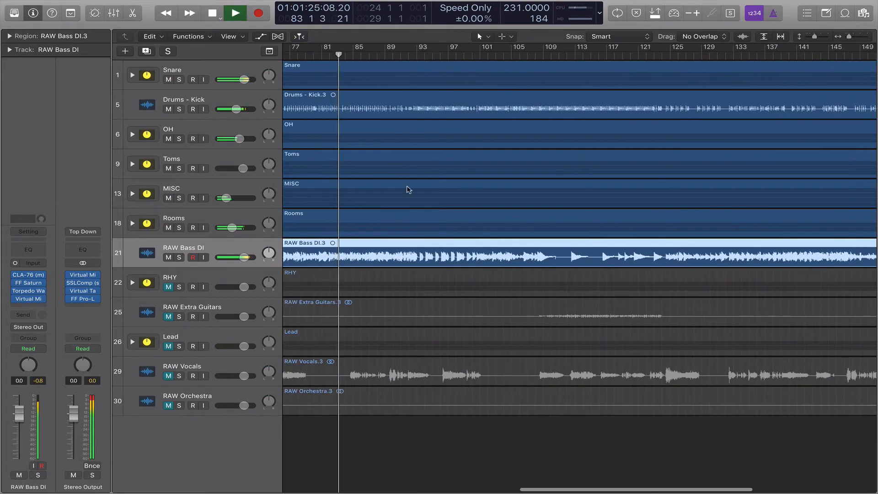
{"action": "key", "text": "space"}
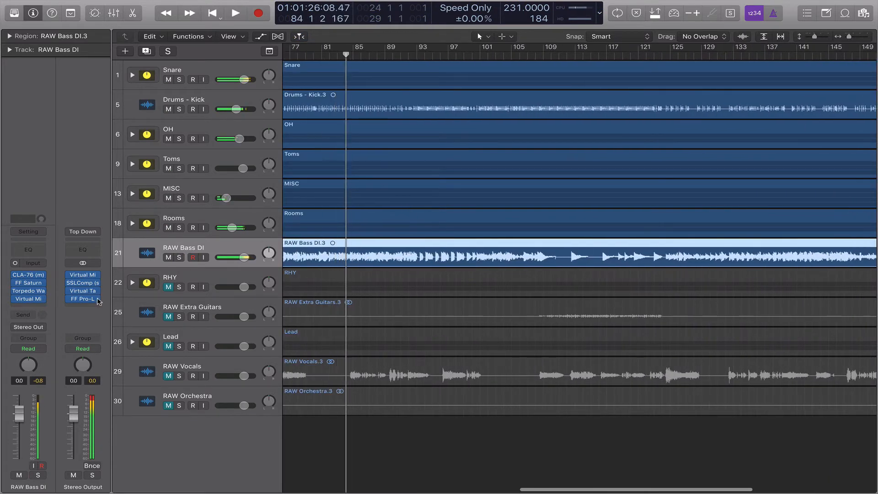
Insert McDSP MC2000 MC404 (Mono) on RAW Bass DI and load its Bass preset.
{"action": "left_click", "coordinate": [33, 306]}
{"action": "scroll", "coordinate": [45, 348], "scroll_direction": "down", "scroll_amount": 3}
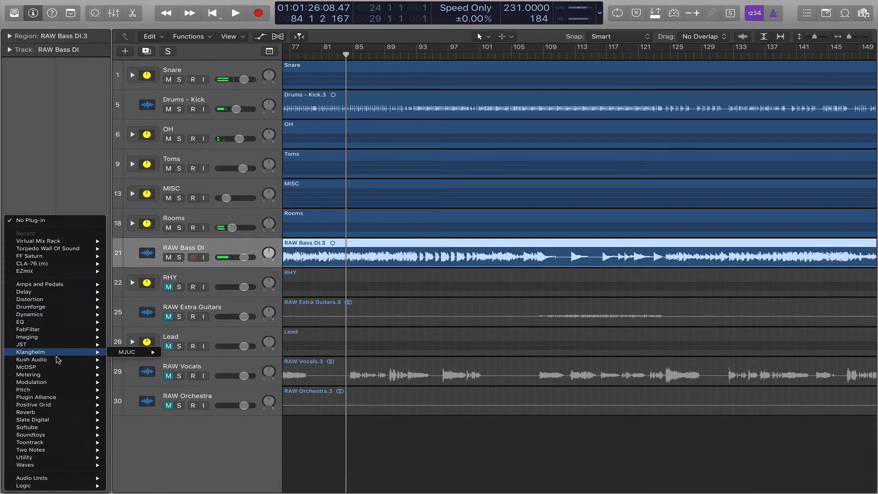
{"action": "mouse_move", "coordinate": [57, 367]}
{"action": "mouse_move", "coordinate": [176, 365]}
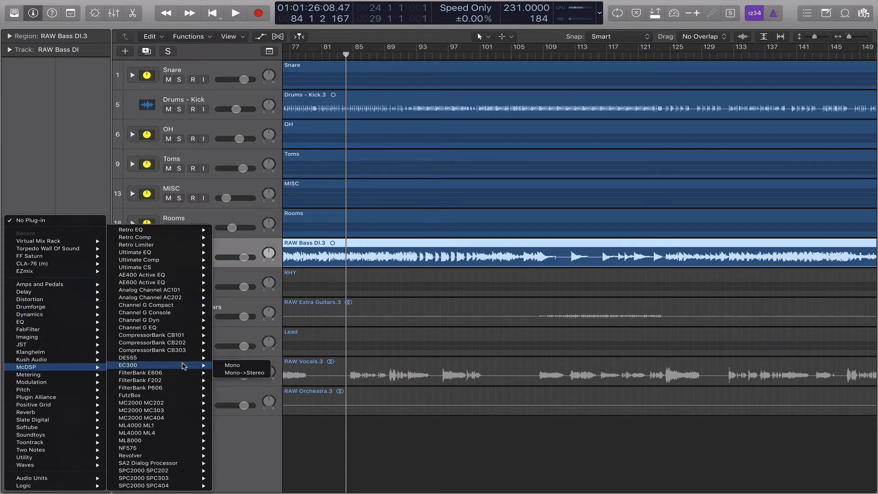
{"action": "left_click", "coordinate": [232, 418]}
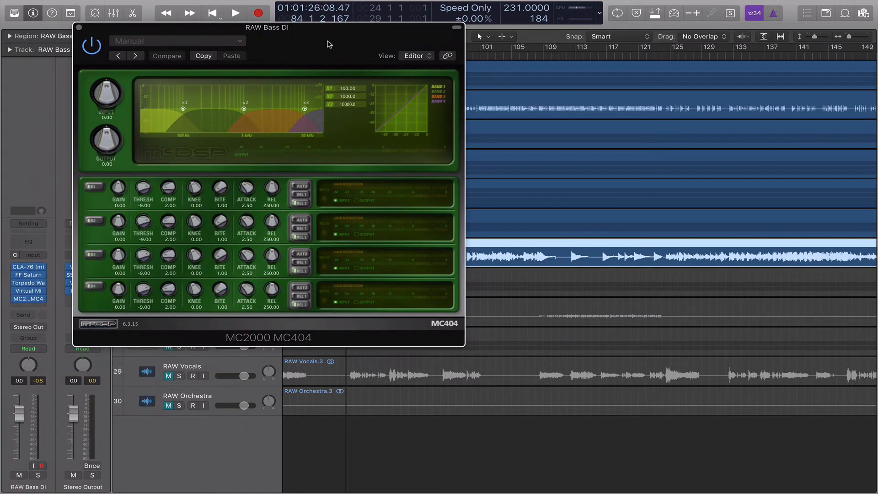
{"action": "left_click", "coordinate": [229, 42]}
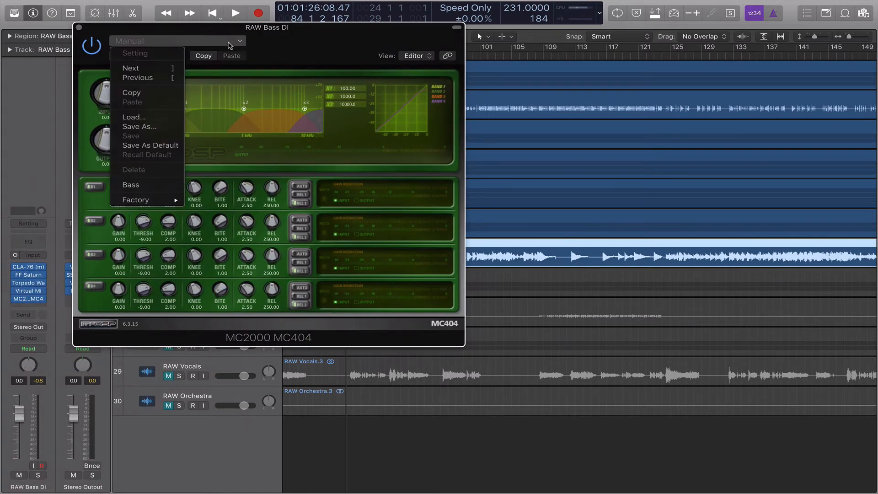
{"action": "left_click", "coordinate": [149, 186]}
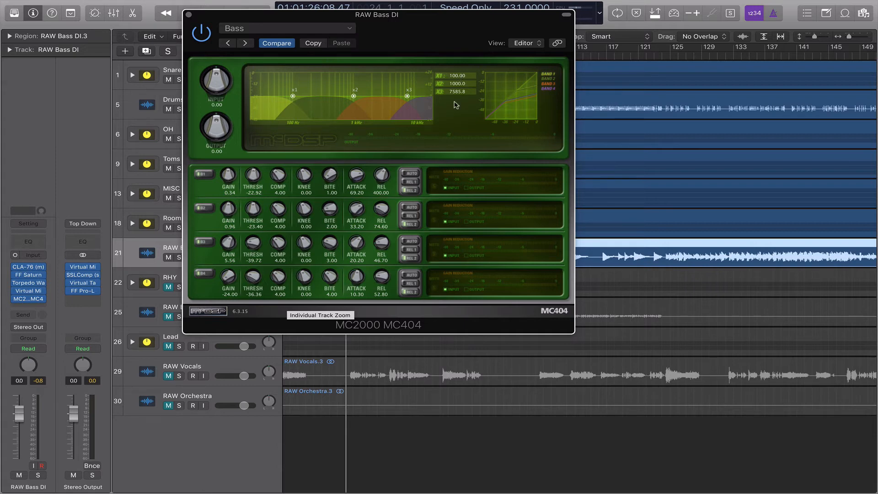
Solo RAW Bass DI and position the MC404 window so the tracks stay visible.
{"action": "left_click_drag", "start_coordinate": [392, 30], "coordinate": [486, 67]}
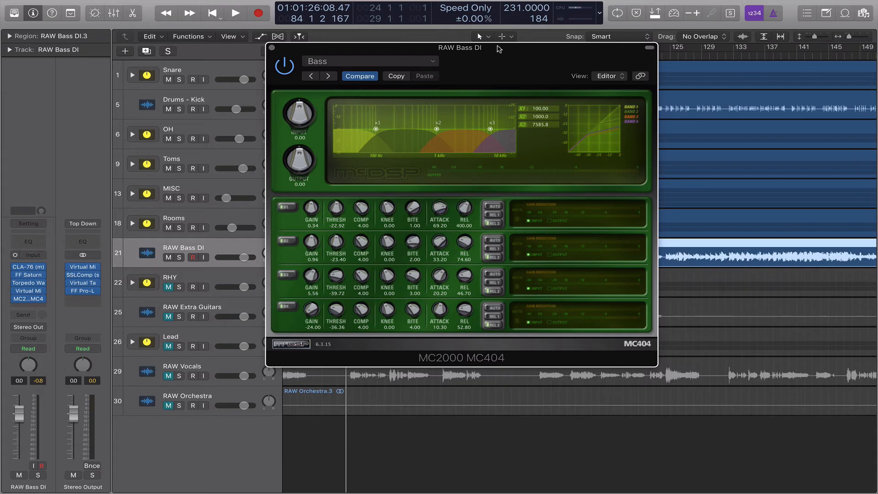
{"action": "left_click_drag", "start_coordinate": [505, 64], "coordinate": [419, 53]}
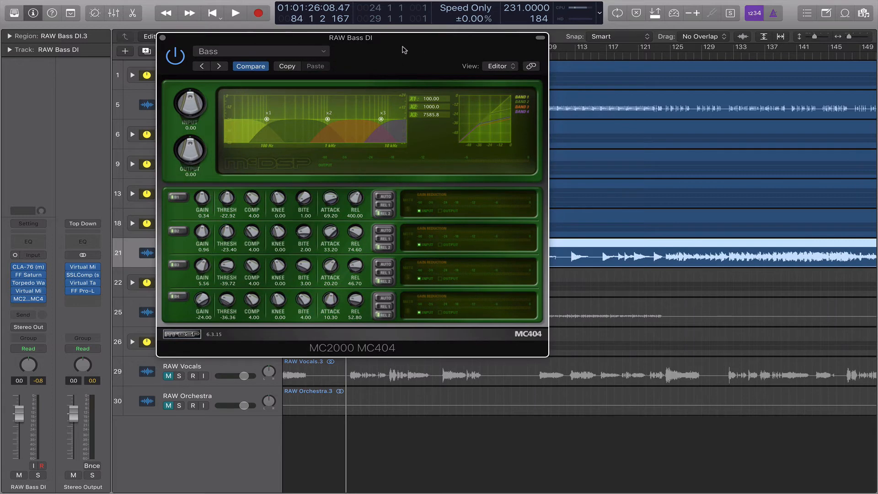
{"action": "left_click_drag", "start_coordinate": [369, 44], "coordinate": [635, 70]}
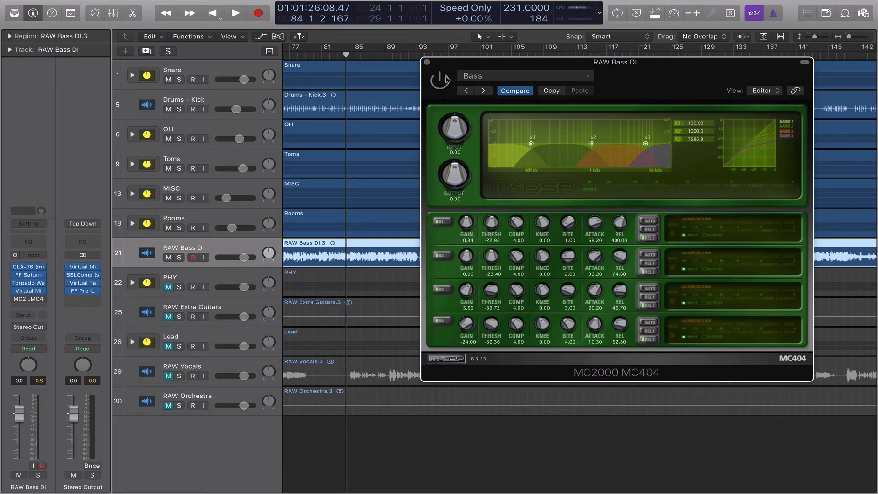
{"action": "left_click_drag", "start_coordinate": [476, 68], "coordinate": [434, 58]}
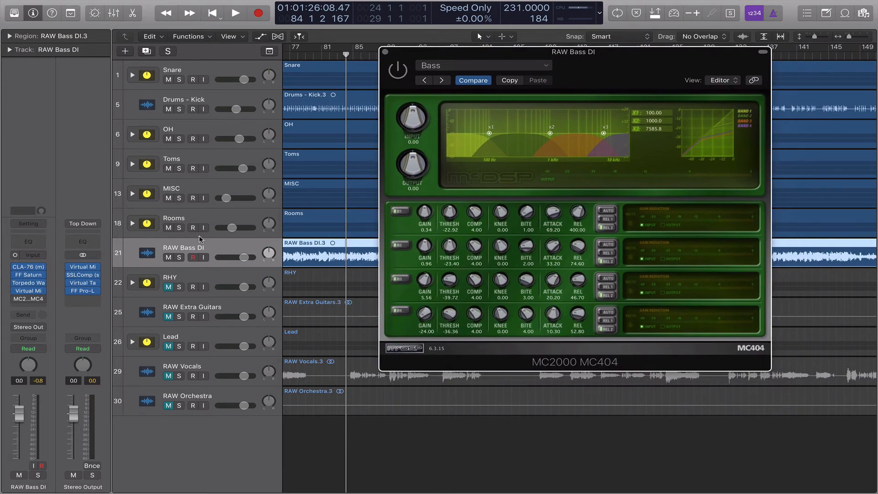
{"action": "left_click", "coordinate": [178, 258]}
{"action": "left_click_drag", "start_coordinate": [591, 82], "coordinate": [629, 62]}
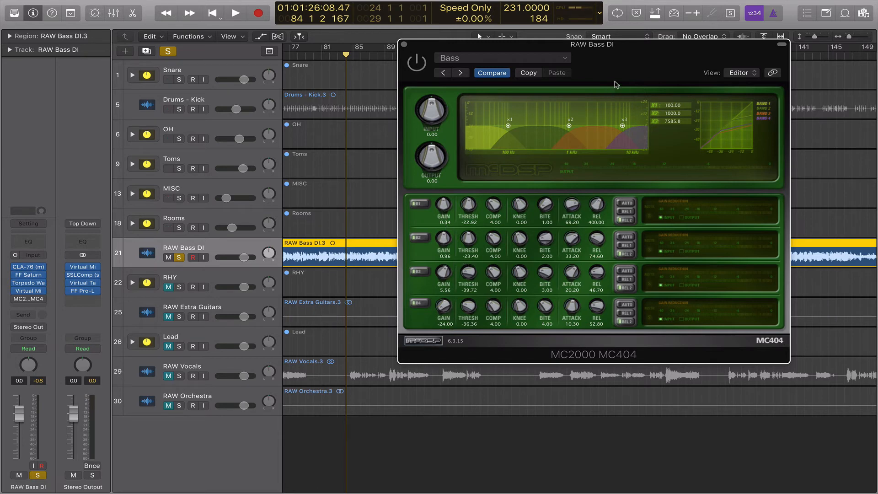
{"action": "left_click_drag", "start_coordinate": [616, 68], "coordinate": [596, 56]}
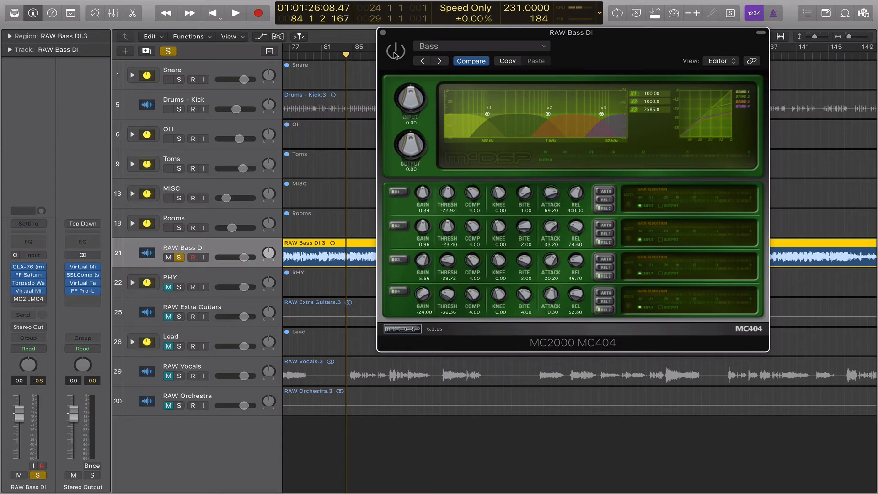
Switch the MC404 back on, play the compressed bass, and close its window.
{"action": "left_click", "coordinate": [401, 51]}
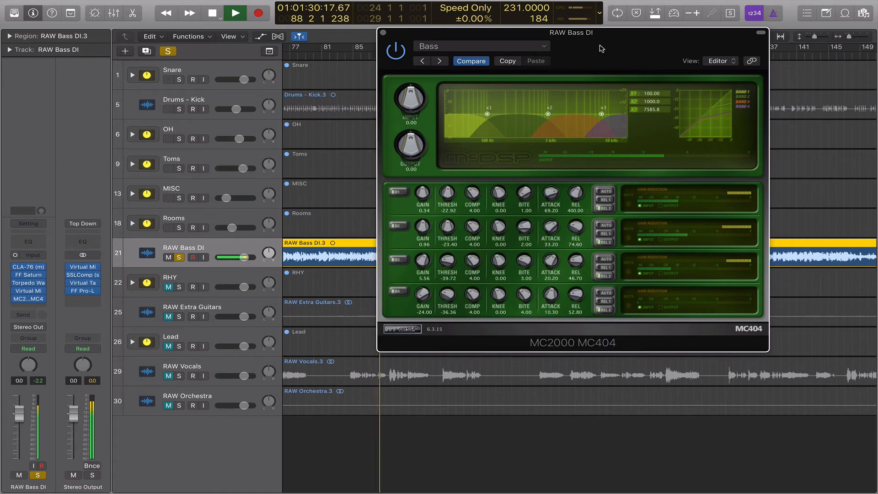
{"action": "left_click", "coordinate": [403, 53]}
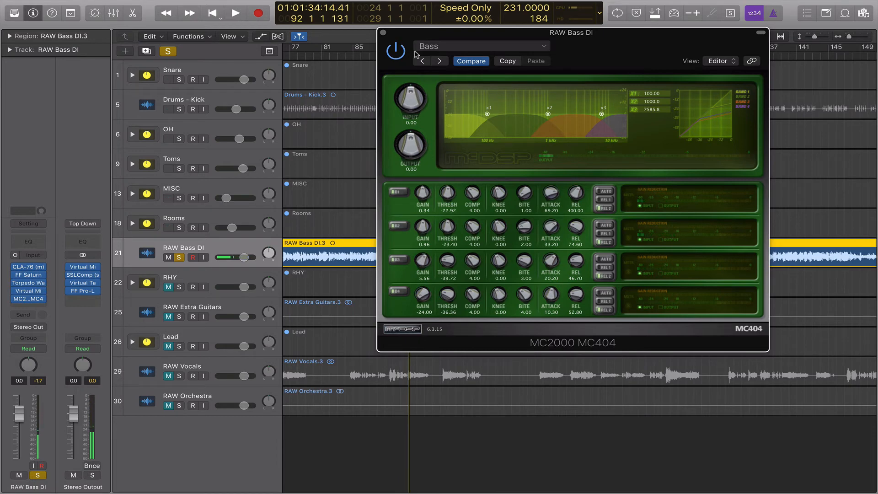
{"action": "left_click_drag", "start_coordinate": [619, 49], "coordinate": [548, 33]}
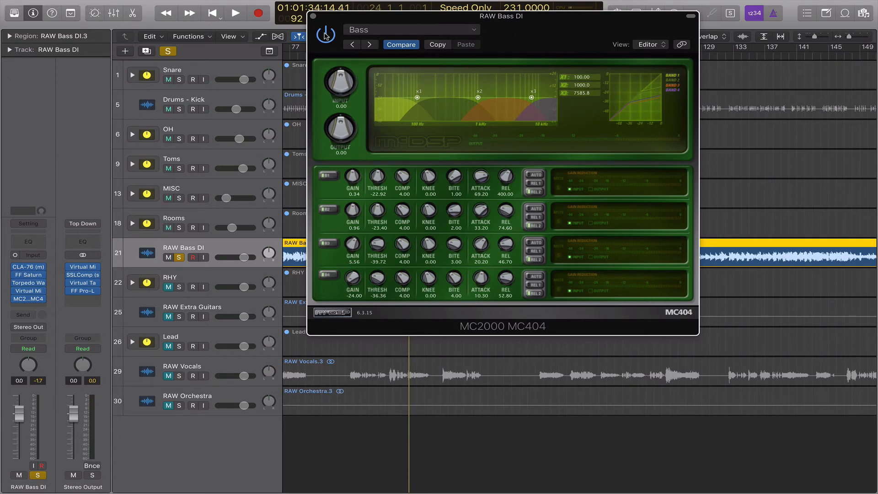
{"action": "key", "text": "space"}
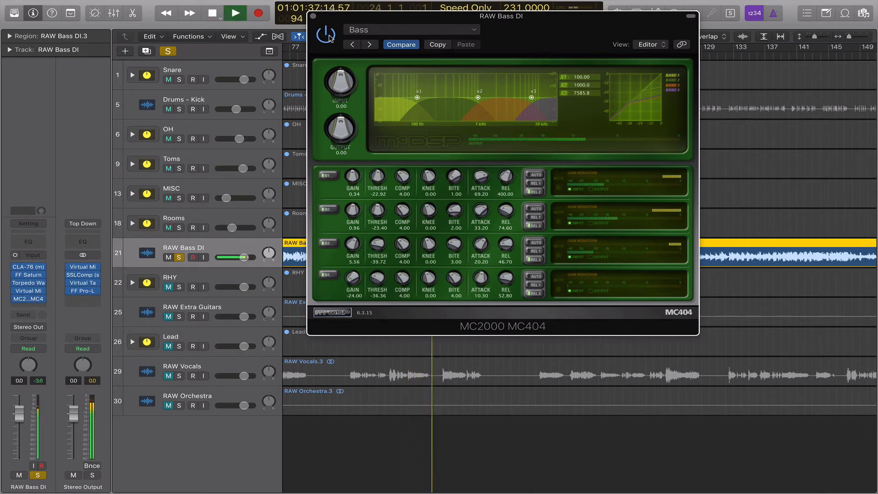
{"action": "left_click", "coordinate": [313, 16]}
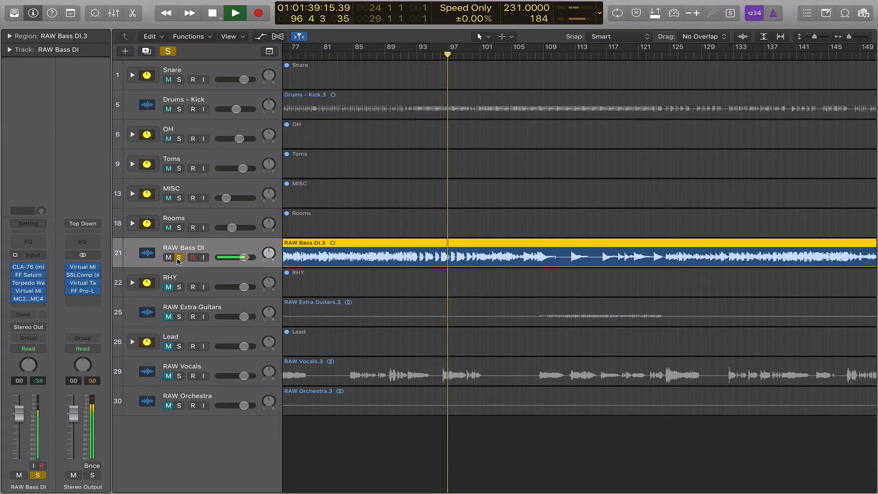
Unsolo RAW Bass DI and insert McDSP FilterBank P606 (Mono) on it.
{"action": "left_click", "coordinate": [179, 257]}
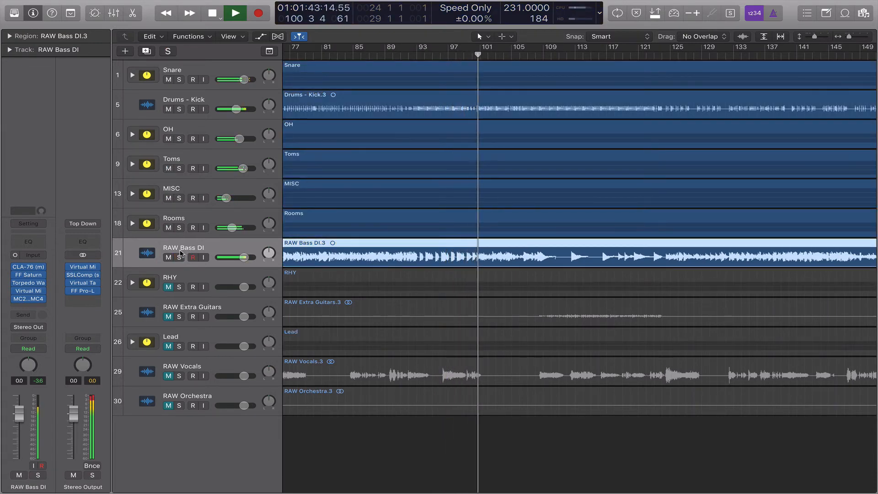
{"action": "left_click", "coordinate": [29, 307]}
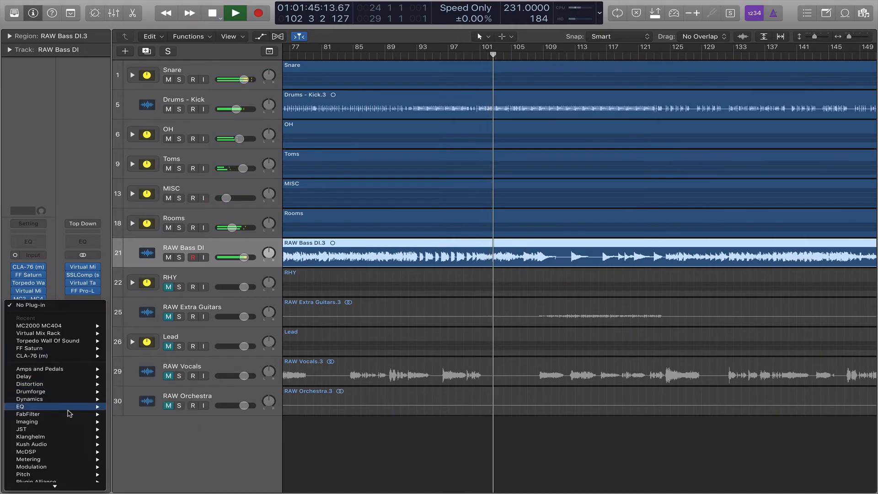
{"action": "mouse_move", "coordinate": [44, 452]}
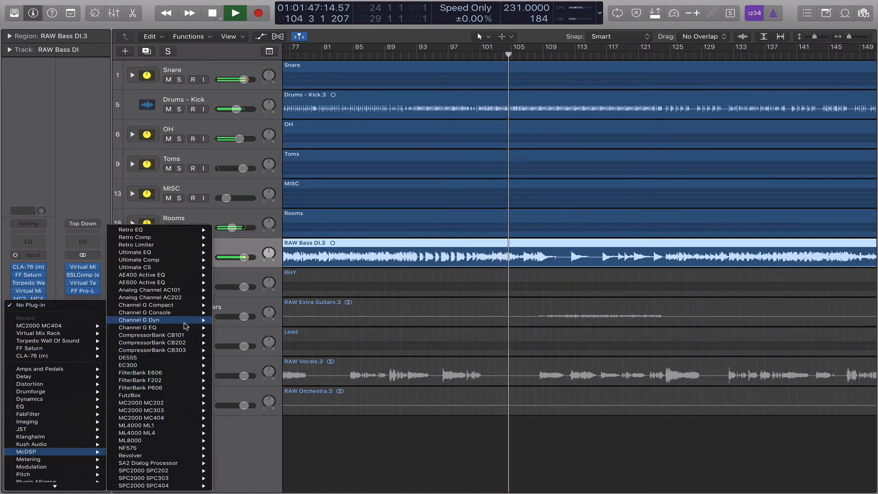
{"action": "mouse_move", "coordinate": [182, 387]}
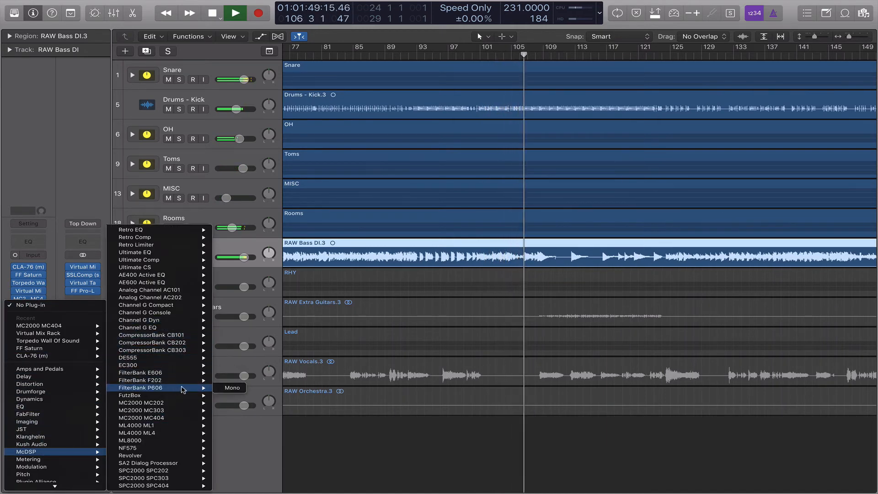
{"action": "left_click", "coordinate": [228, 388]}
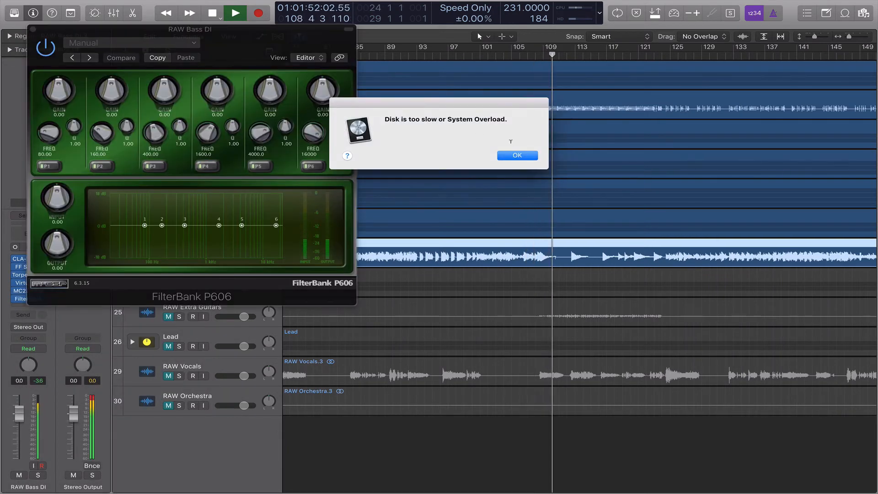
Dismiss the overload alert, move the FilterBank window aside, and restart playback.
{"action": "left_click", "coordinate": [512, 155]}
{"action": "left_click_drag", "start_coordinate": [242, 41], "coordinate": [384, 85]}
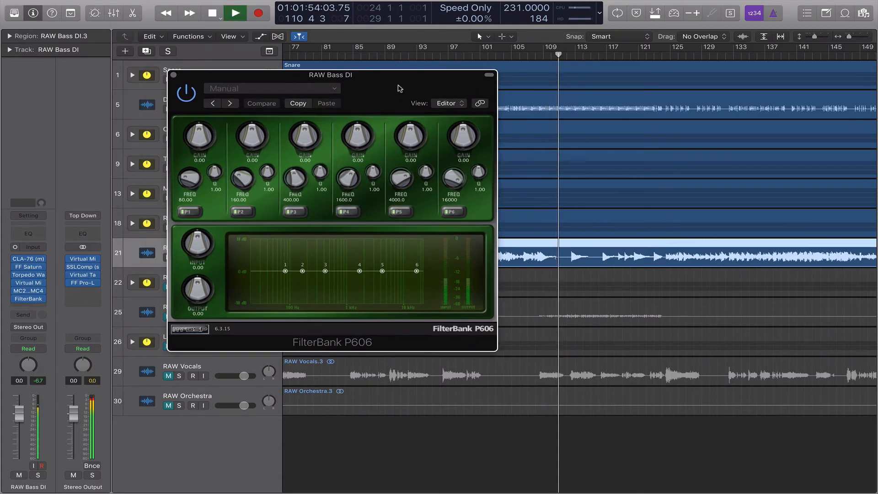
{"action": "key", "text": "space"}
{"action": "left_click_drag", "start_coordinate": [382, 89], "coordinate": [368, 77]}
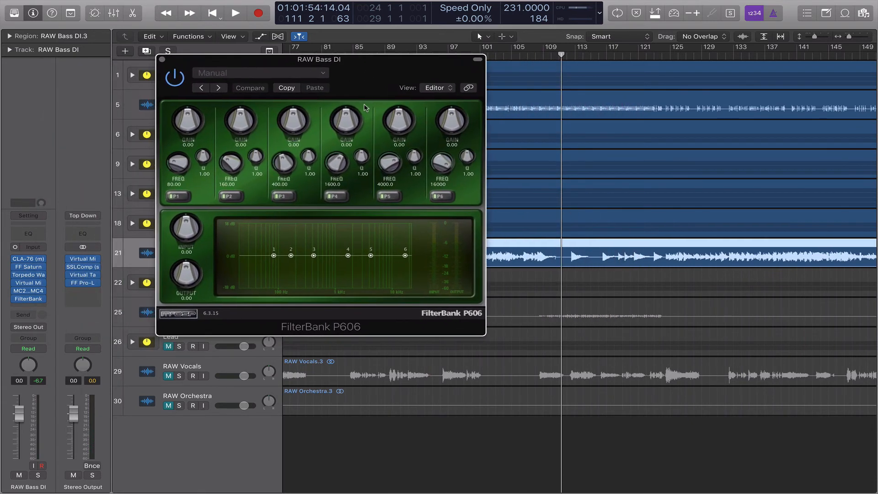
{"action": "key", "text": "space"}
Boost band 4 gain to 3 dB and raise and retune band 5, resuming after another overload.
{"action": "left_click_drag", "start_coordinate": [340, 120], "coordinate": [333, 173]}
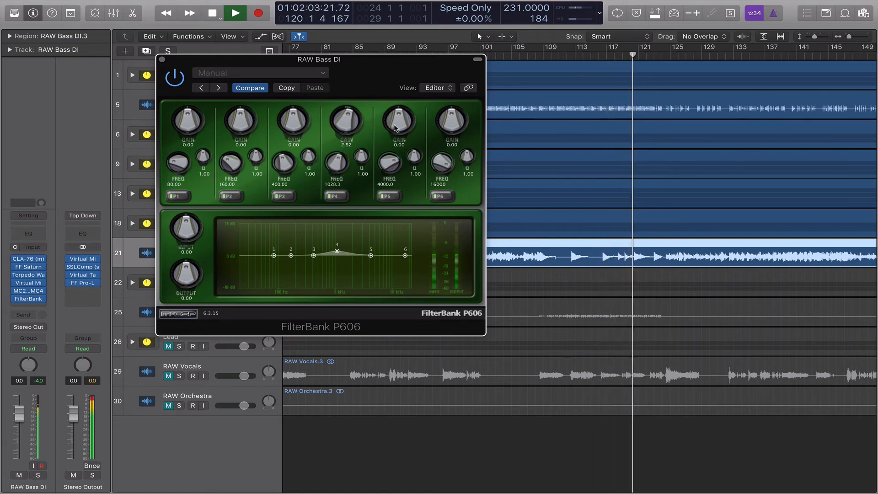
{"action": "left_click_drag", "start_coordinate": [397, 121], "coordinate": [394, 112]}
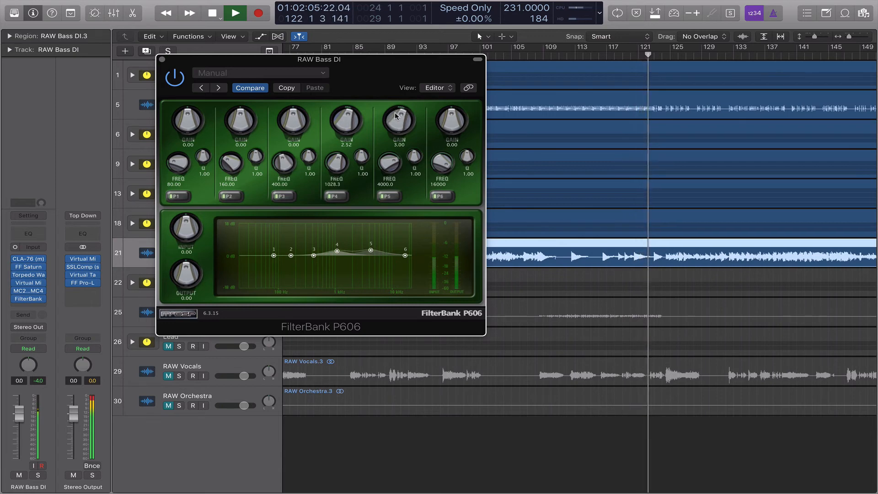
{"action": "left_click_drag", "start_coordinate": [385, 165], "coordinate": [383, 166]}
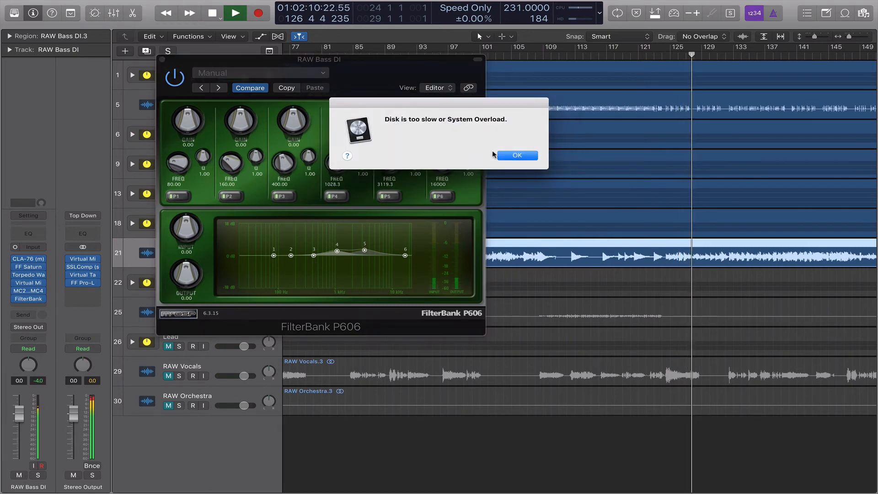
{"action": "left_click", "coordinate": [501, 157]}
{"action": "key", "text": "space"}
{"action": "left_click_drag", "start_coordinate": [392, 68], "coordinate": [445, 70]}
{"action": "key", "text": "space"}
{"action": "key", "text": "space"}
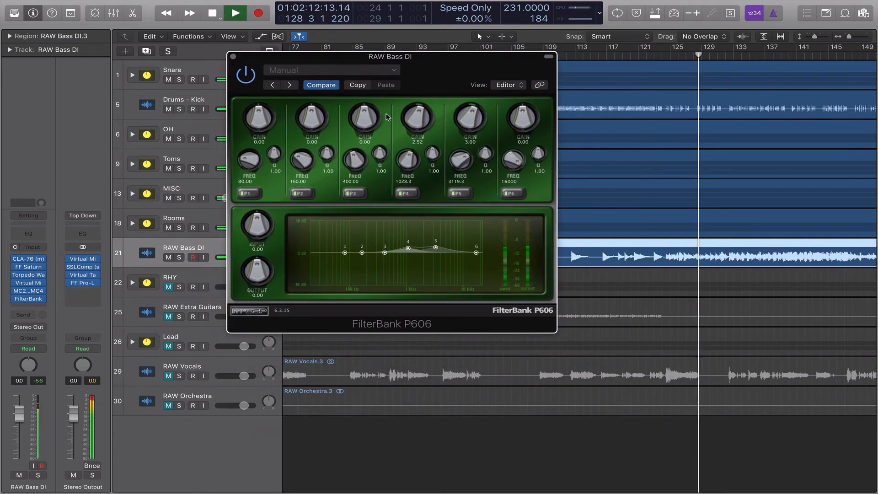
Settle band 4 at 2.28 dB and band 5 at 4.08 dB, A/B-ing with bypass.
{"action": "left_click_drag", "start_coordinate": [413, 119], "coordinate": [466, 124]}
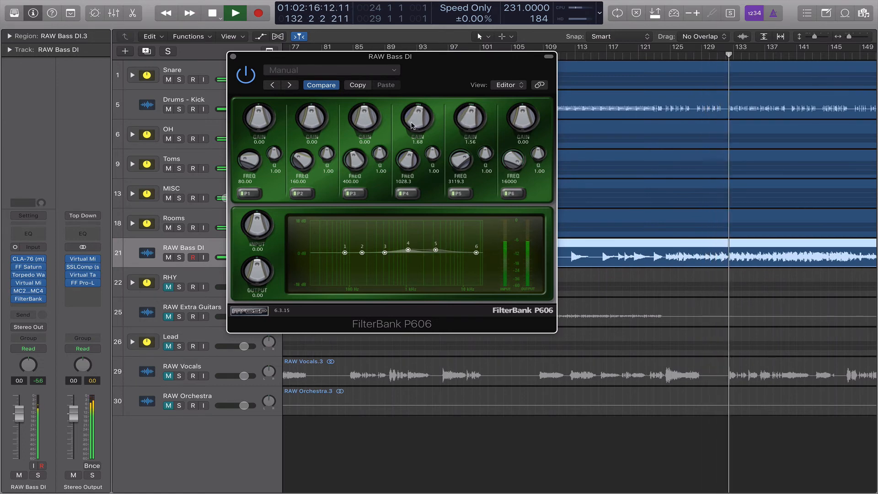
{"action": "left_click_drag", "start_coordinate": [410, 124], "coordinate": [409, 121]}
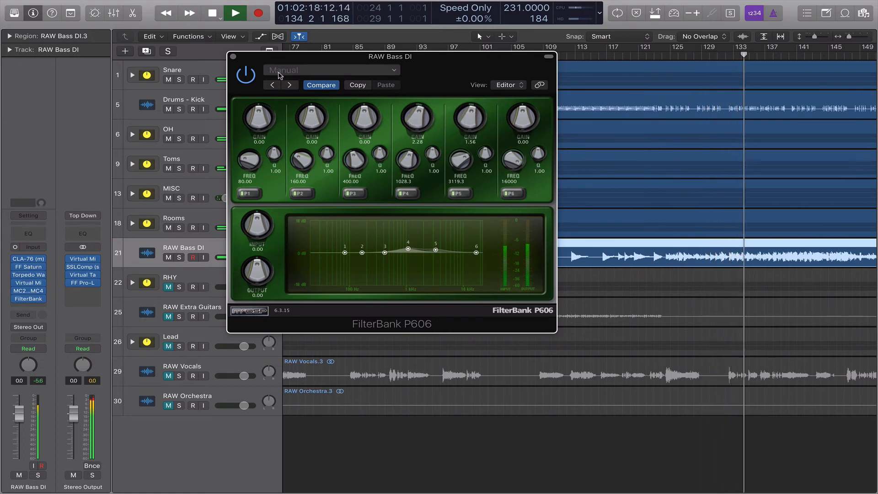
{"action": "left_click", "coordinate": [241, 74]}
{"action": "left_click", "coordinate": [241, 74]}
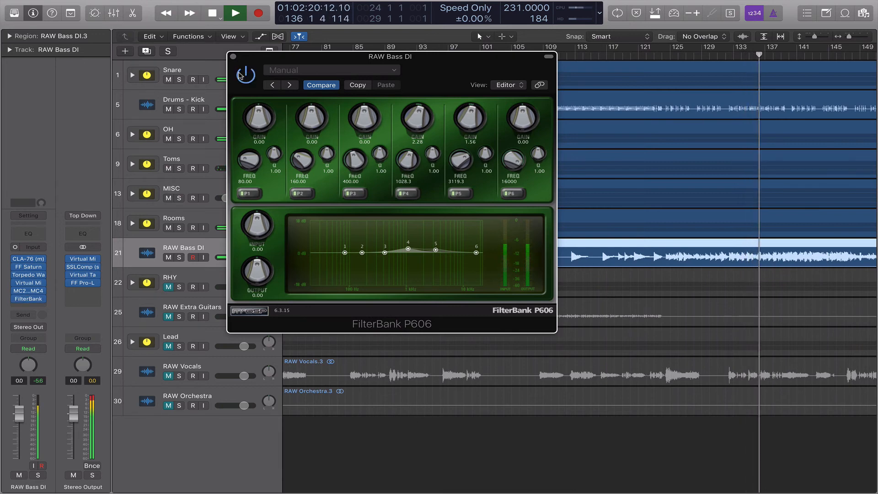
{"action": "left_click_drag", "start_coordinate": [469, 126], "coordinate": [466, 114]}
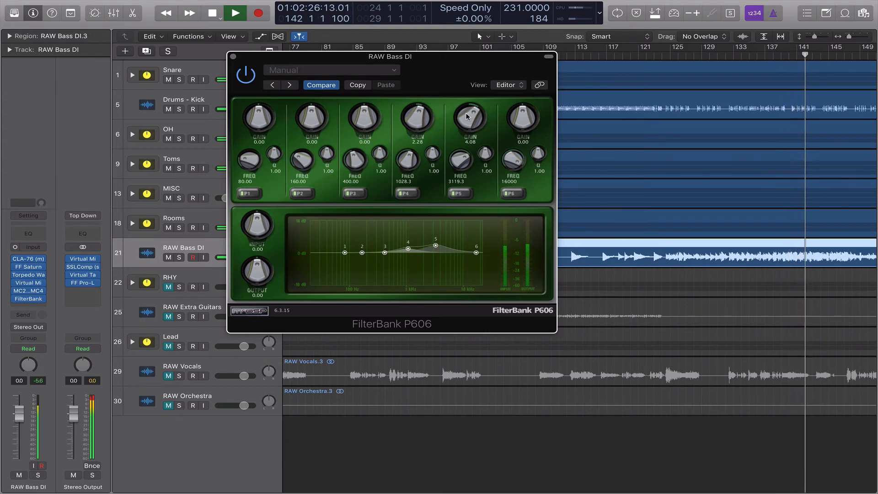
{"action": "left_click_drag", "start_coordinate": [431, 80], "coordinate": [525, 66]}
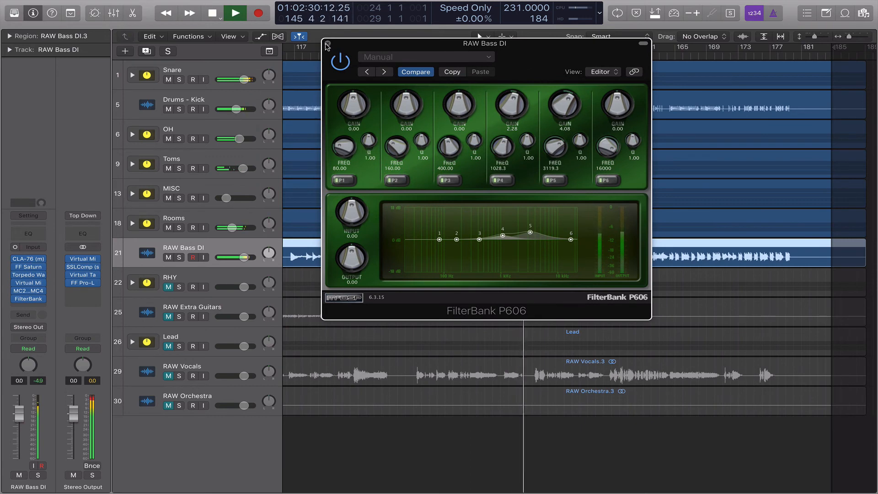
Close the FilterBank, audition the bass soloed, then unsolo it.
{"action": "key", "text": "super+w"}
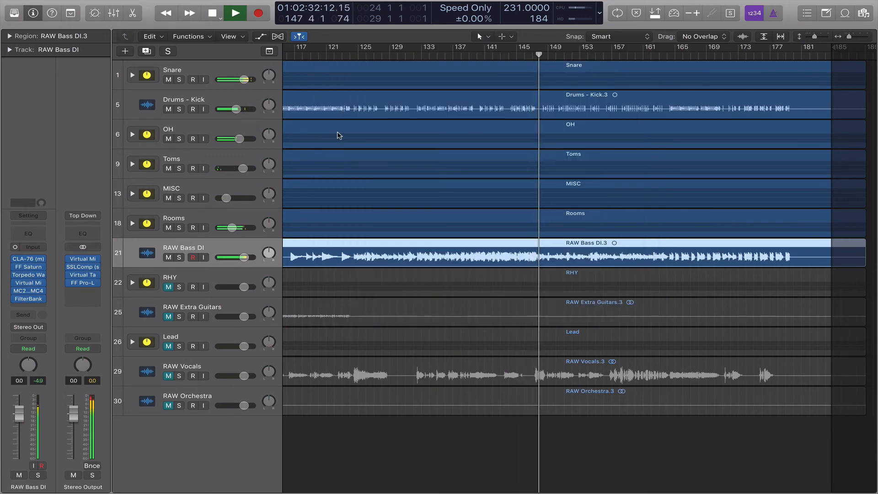
{"action": "left_click", "coordinate": [179, 258]}
{"action": "key", "text": "space"}
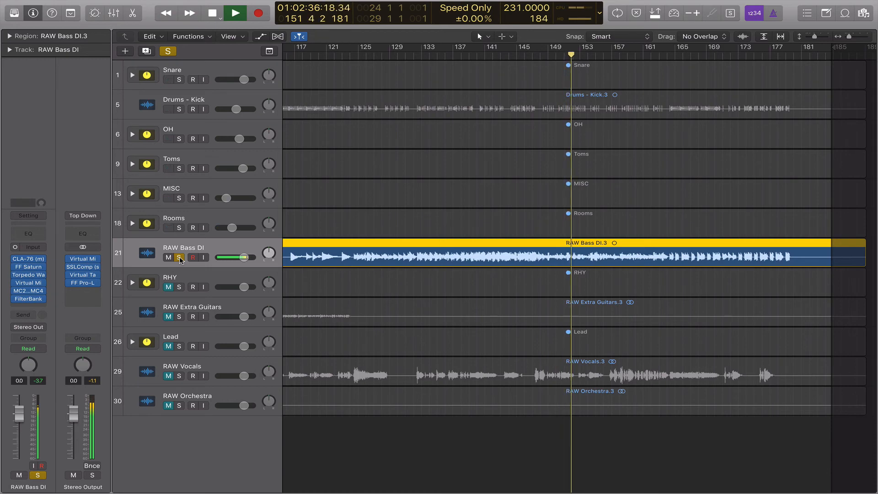
{"action": "key", "text": "space"}
{"action": "left_click", "coordinate": [179, 257]}
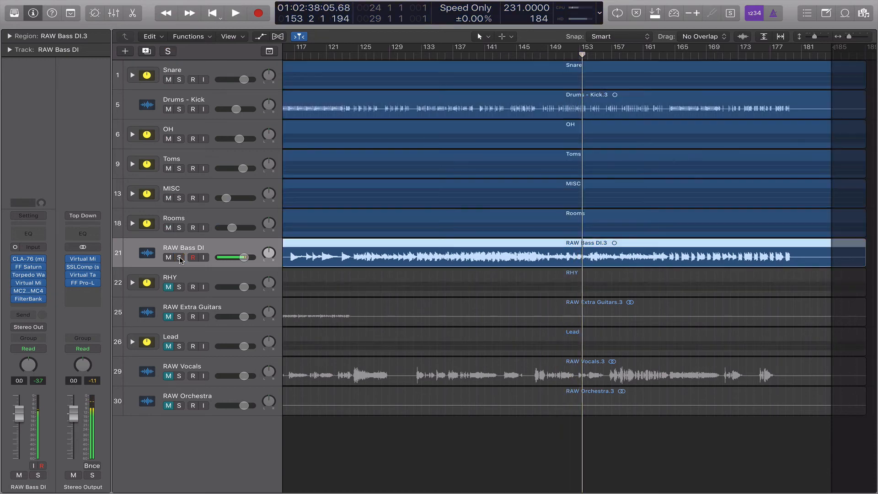
{"action": "left_click", "coordinate": [34, 306]}
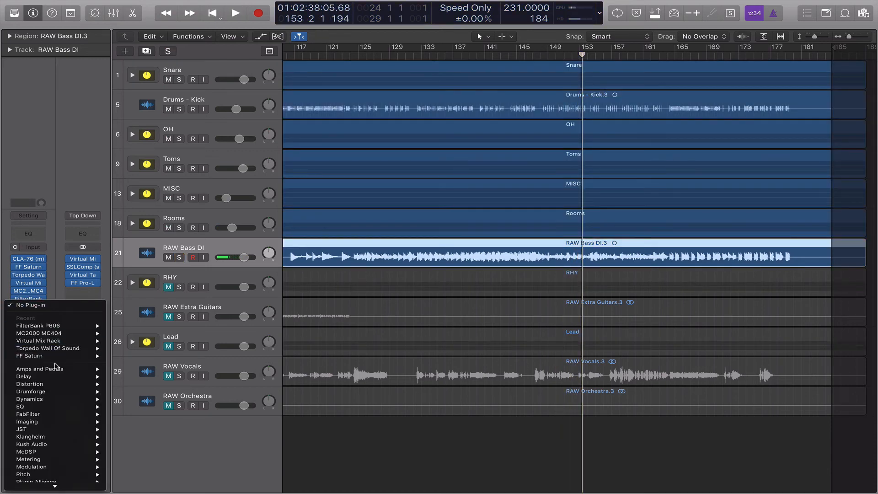
Insert a mono Waves L1 limiter and pull its threshold down to about -11.4 dB during playback.
{"action": "scroll", "coordinate": [55, 466], "scroll_direction": "down", "scroll_amount": 5}
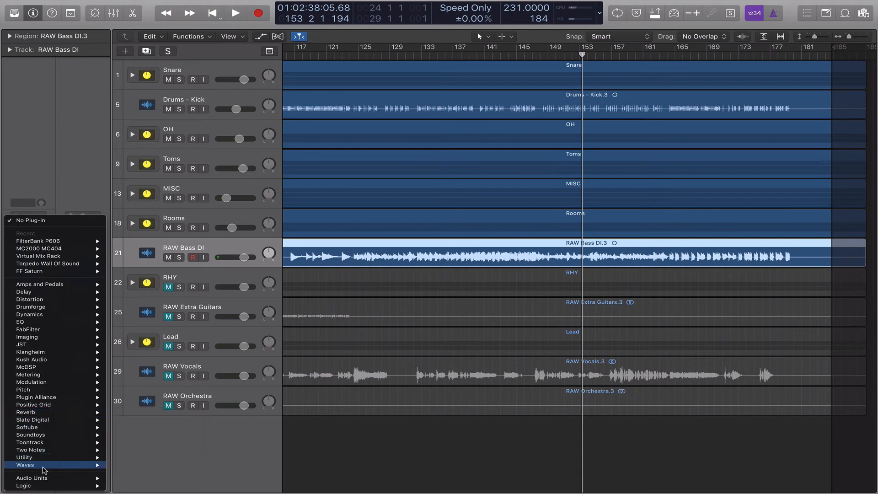
{"action": "mouse_move", "coordinate": [44, 471]}
{"action": "mouse_move", "coordinate": [155, 315]}
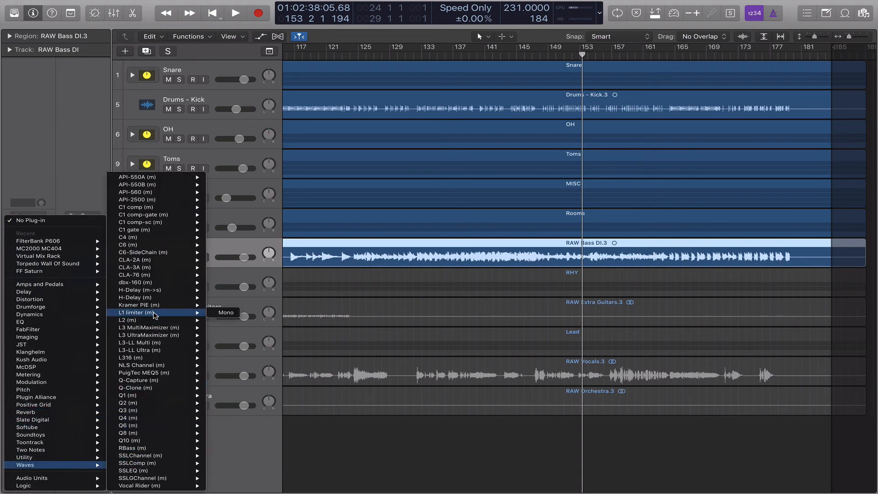
{"action": "left_click", "coordinate": [234, 315]}
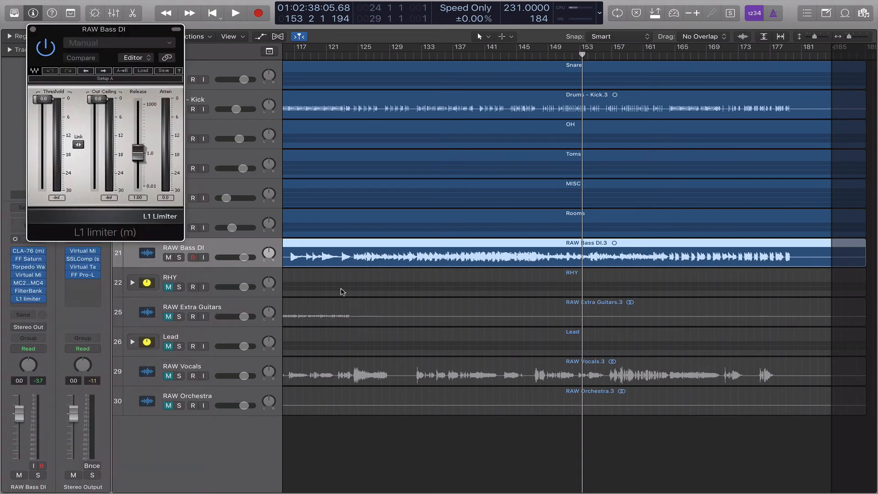
{"action": "key", "text": "space"}
{"action": "left_click_drag", "start_coordinate": [43, 99], "coordinate": [80, 145]}
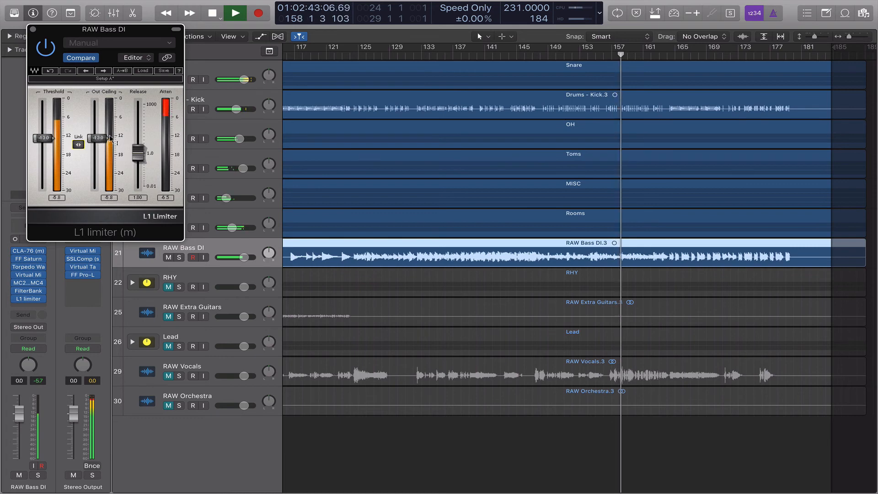
{"action": "left_click_drag", "start_coordinate": [126, 32], "coordinate": [452, 36]}
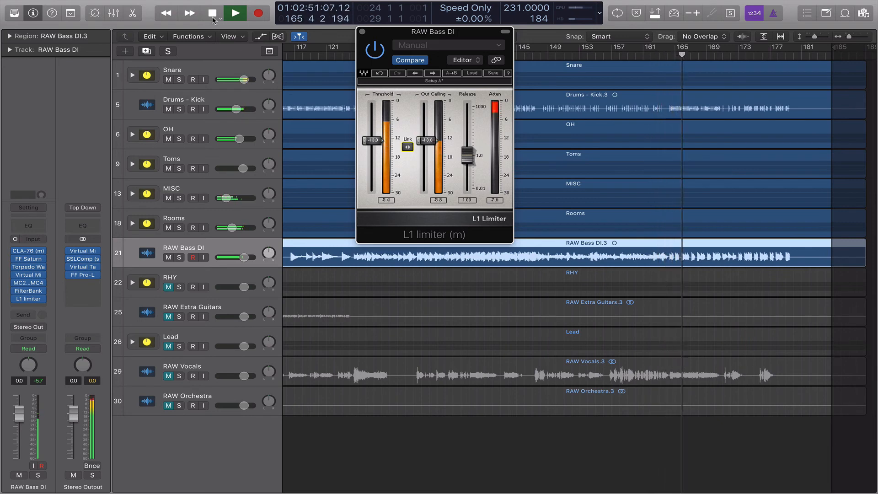
Stop playback and close the L1 limiter window, briefly reopening it before closing again.
{"action": "left_click", "coordinate": [363, 32]}
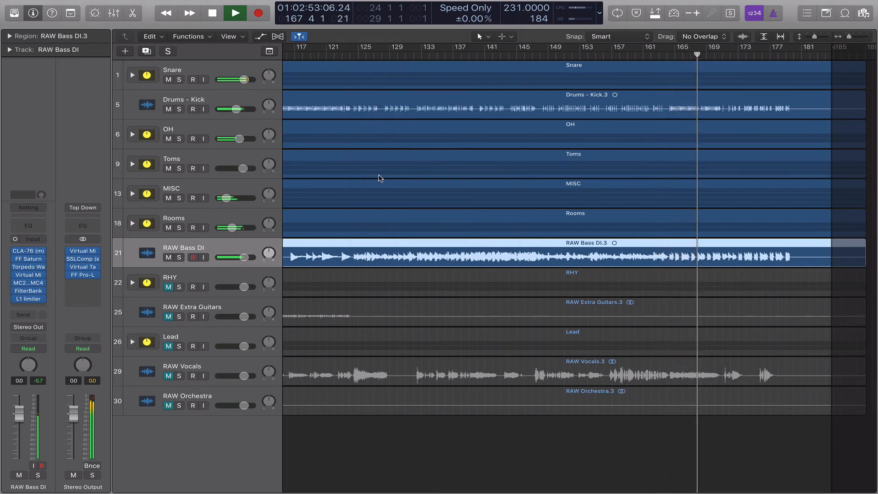
{"action": "scroll", "coordinate": [379, 179], "scroll_direction": "left", "scroll_amount": 3}
{"action": "key", "text": "space"}
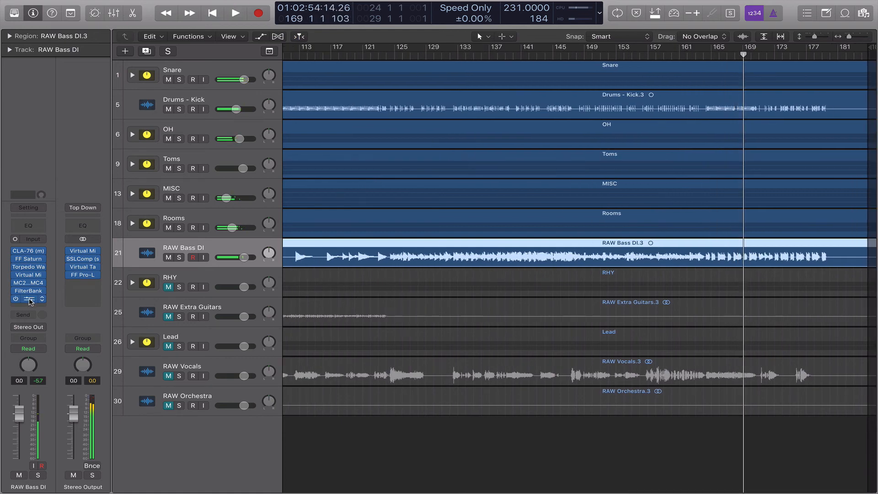
{"action": "left_click", "coordinate": [29, 299]}
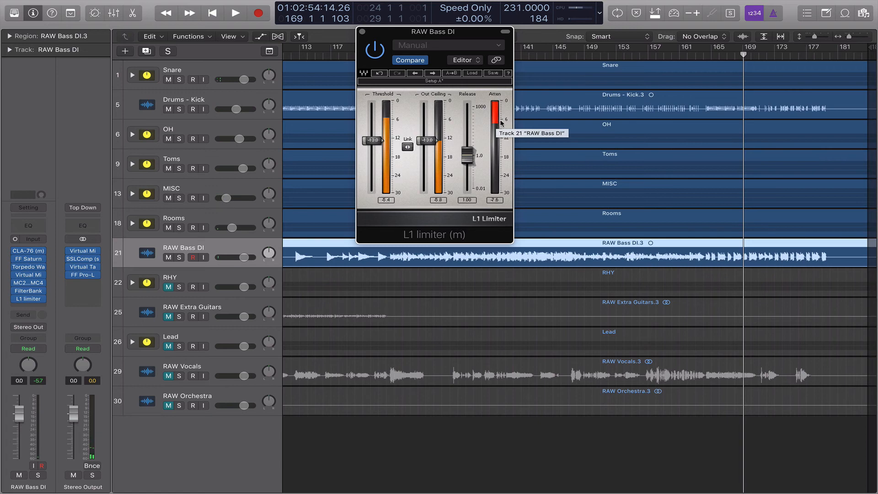
{"action": "left_click", "coordinate": [363, 32]}
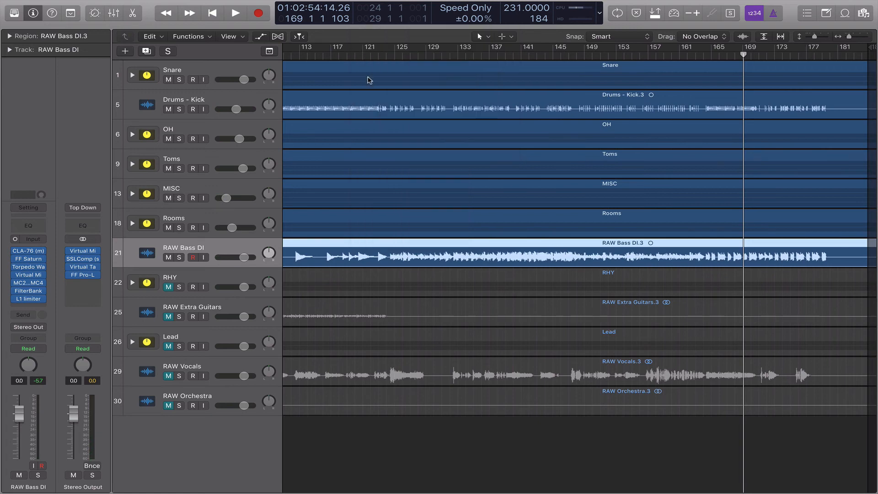
Play the song from the start, set the playhead to bar 2, and open FilterBank P606 on RAW Bass DI.
{"action": "key", "text": "space"}
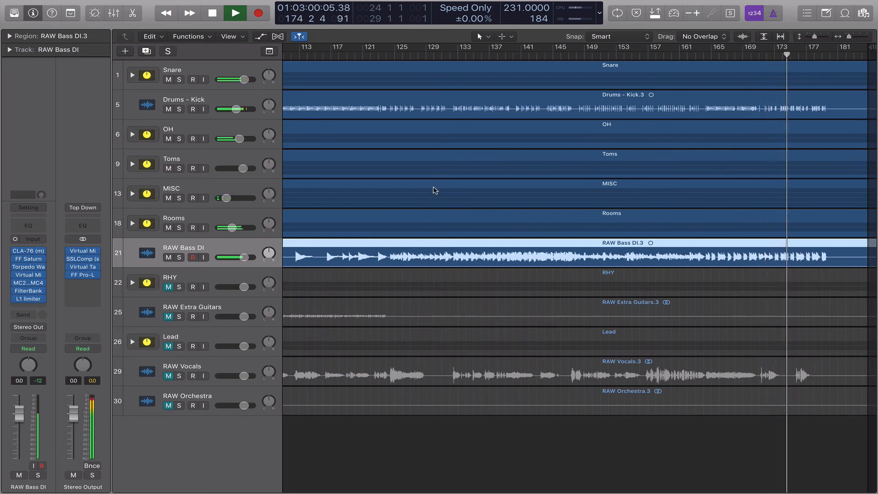
{"action": "left_click", "coordinate": [211, 10]}
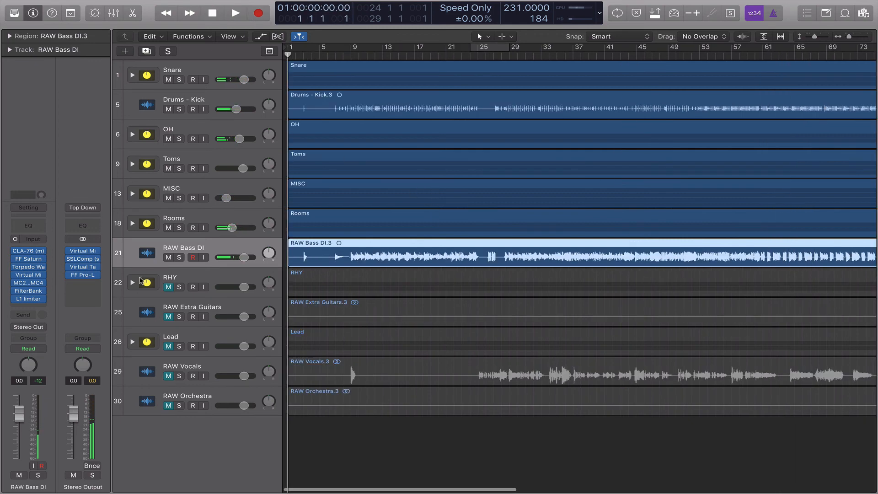
{"action": "left_click", "coordinate": [319, 56]}
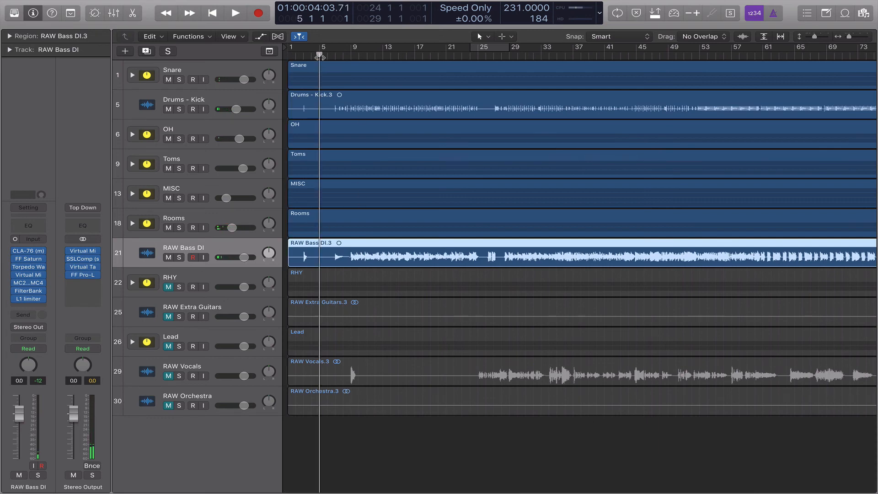
{"action": "left_click", "coordinate": [296, 55]}
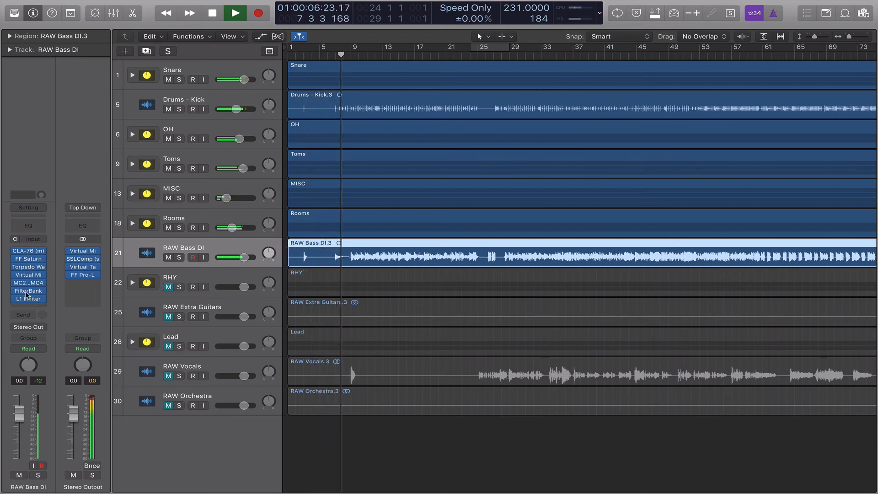
{"action": "mouse_move", "coordinate": [28, 294]}
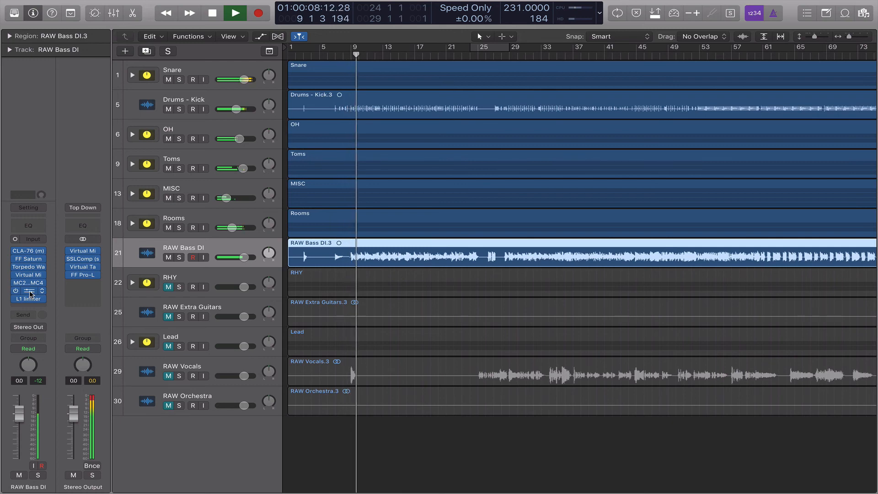
{"action": "left_click", "coordinate": [30, 293]}
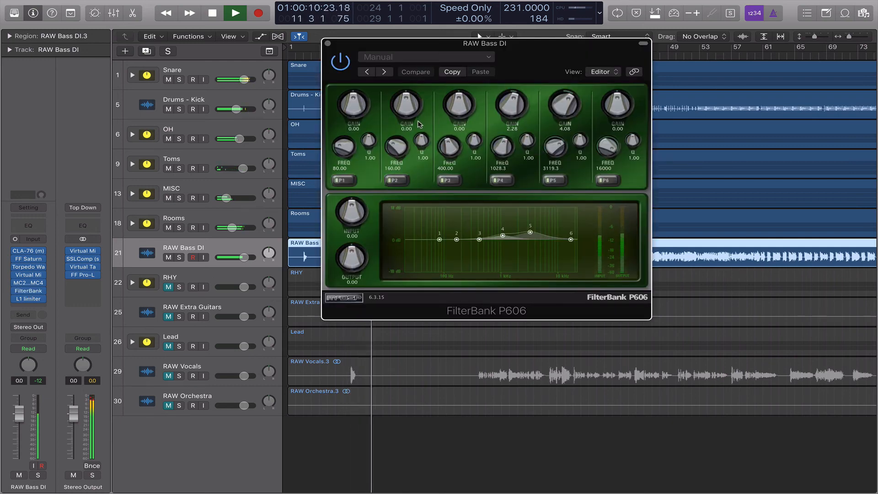
Cut FilterBank band 1 to -3.24 dB around 59.03 Hz, then stop playback.
{"action": "left_click_drag", "start_coordinate": [351, 108], "coordinate": [351, 115]}
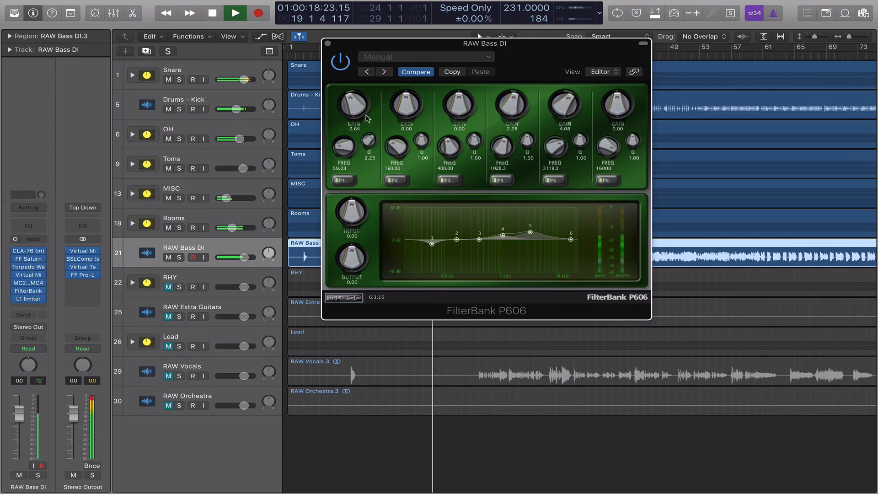
{"action": "left_click_drag", "start_coordinate": [366, 118], "coordinate": [359, 109]}
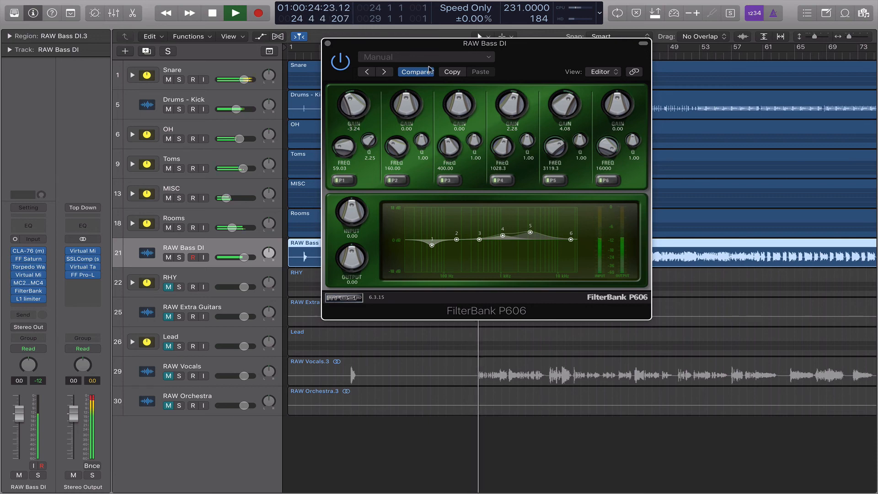
{"action": "key", "text": "space"}
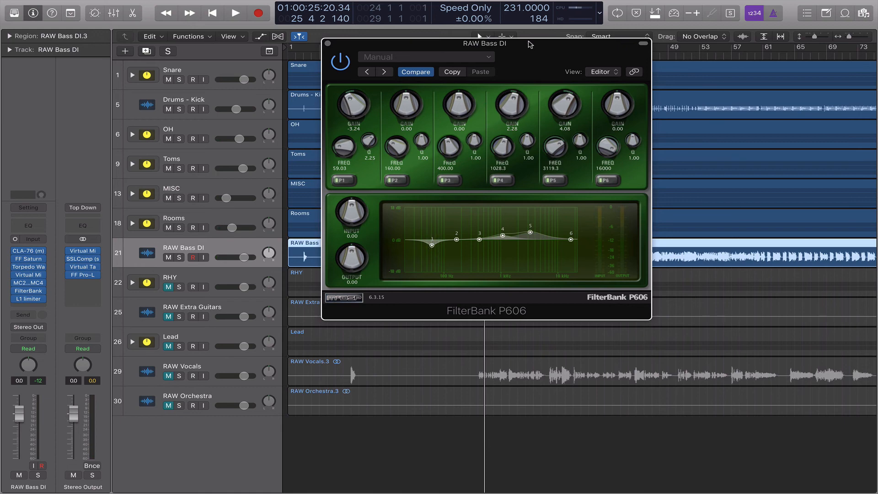
Move the FilterBank window down and right, resume playback, and close the equaliser.
{"action": "left_click_drag", "start_coordinate": [529, 44], "coordinate": [556, 63]}
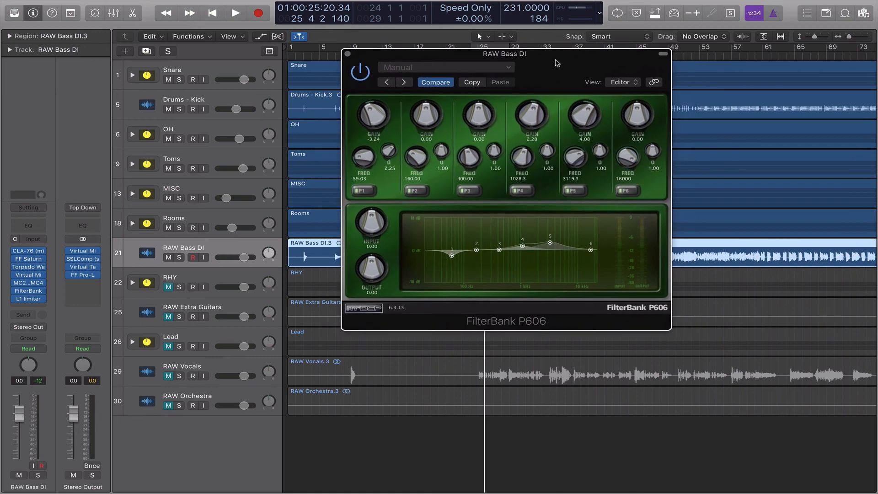
{"action": "key", "text": "space"}
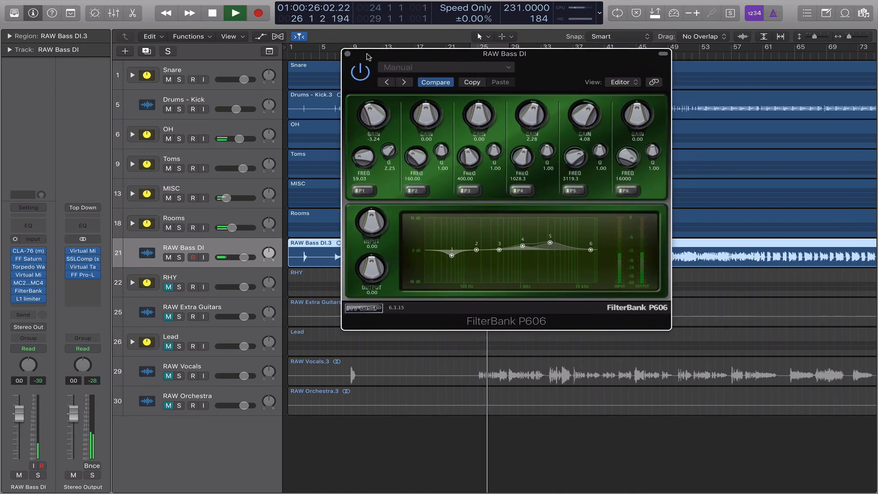
{"action": "left_click", "coordinate": [349, 57]}
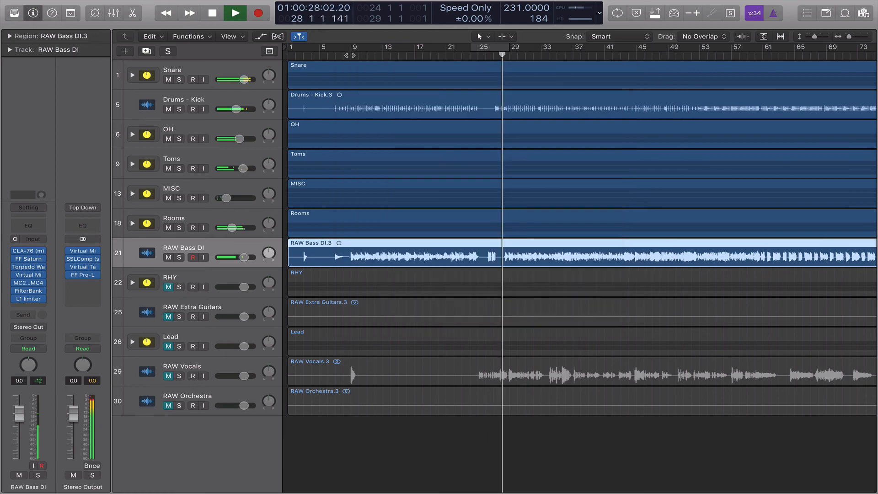
{"action": "left_click", "coordinate": [178, 109]}
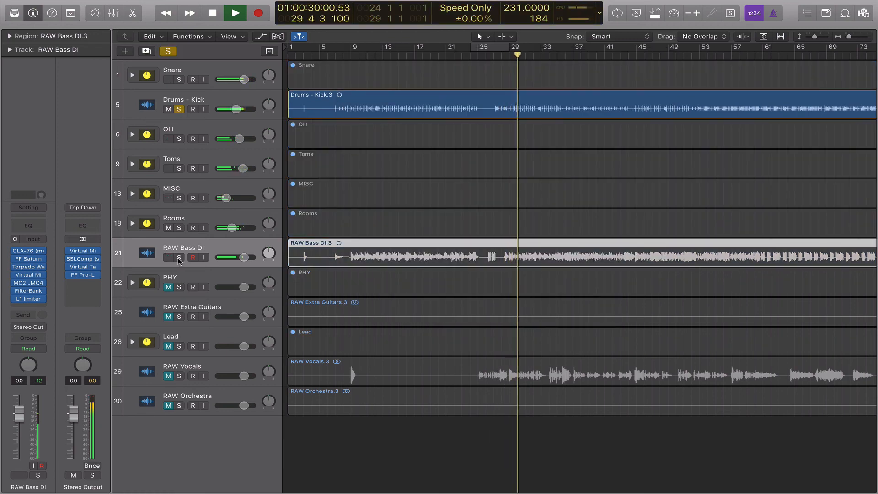
{"action": "left_click", "coordinate": [179, 258]}
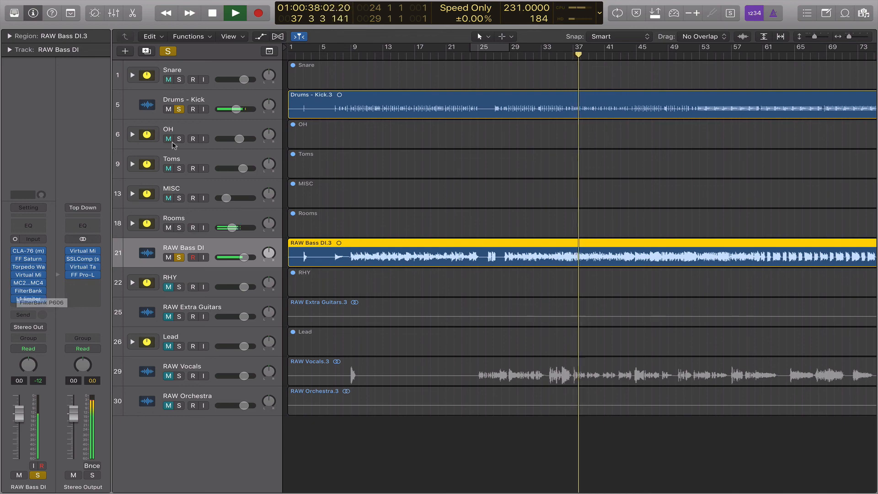
{"action": "left_click", "coordinate": [186, 101]}
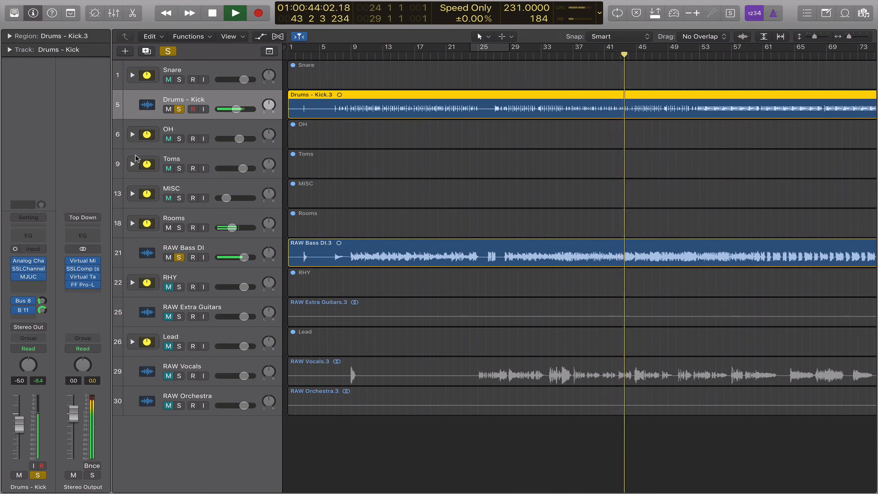
{"action": "mouse_move", "coordinate": [28, 270]}
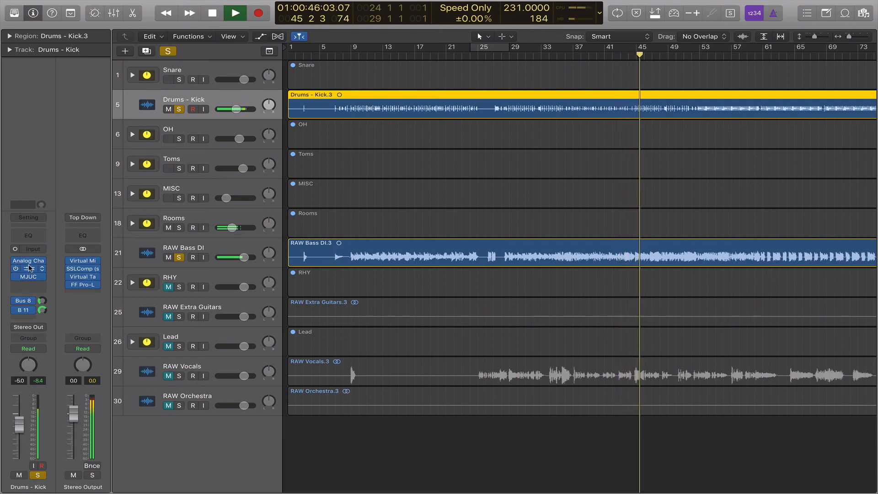
{"action": "left_click", "coordinate": [28, 270]}
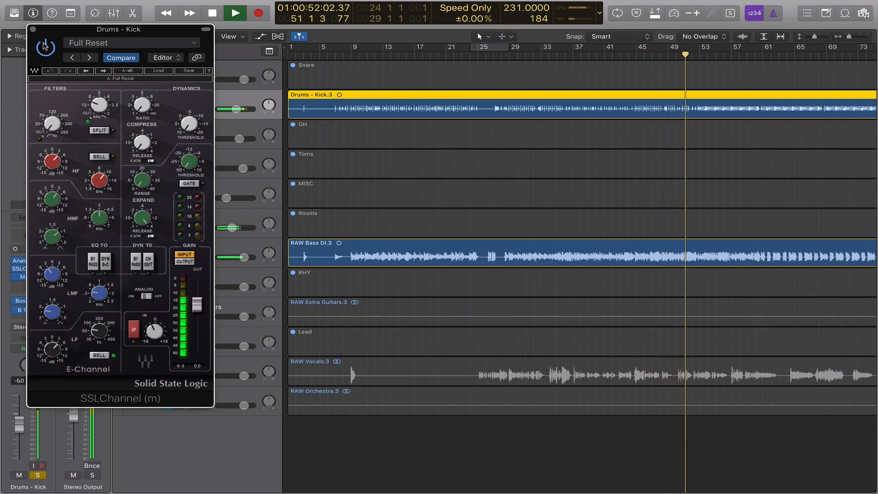
{"action": "left_click", "coordinate": [33, 29]}
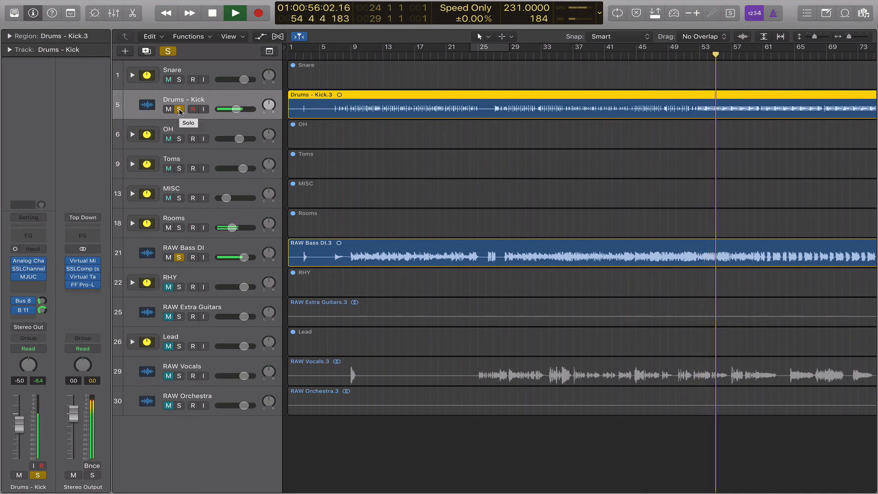
{"action": "left_click", "coordinate": [179, 109]}
{"action": "left_click", "coordinate": [179, 257]}
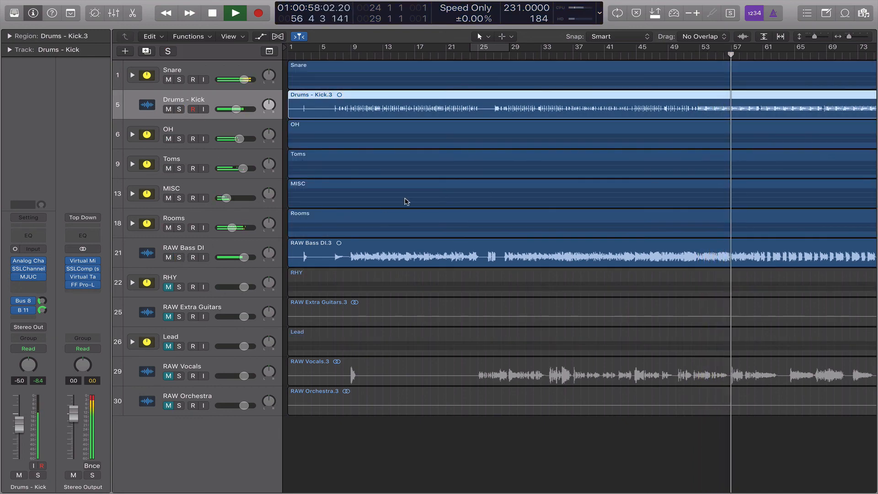
{"action": "scroll", "coordinate": [416, 197], "scroll_direction": "right", "scroll_amount": 3}
{"action": "scroll", "coordinate": [418, 196], "scroll_direction": "right", "scroll_amount": 5}
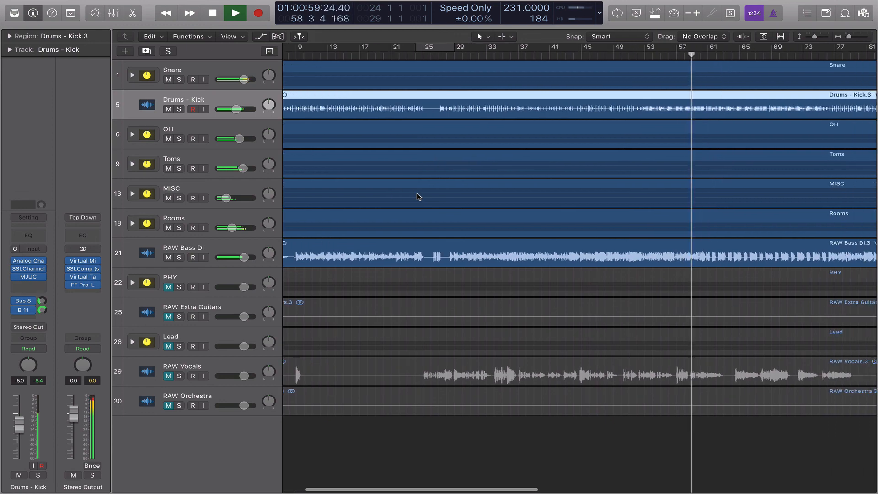
{"action": "scroll", "coordinate": [418, 196], "scroll_direction": "right", "scroll_amount": 5}
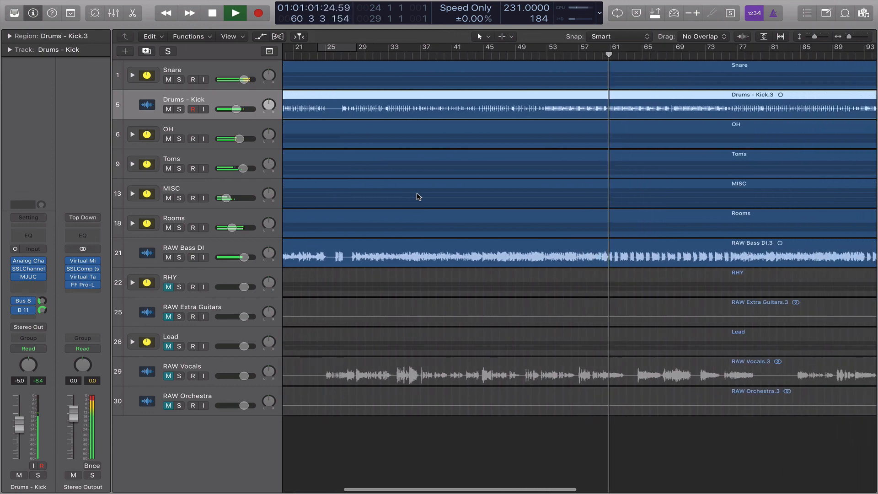
{"action": "scroll", "coordinate": [412, 195], "scroll_direction": "left", "scroll_amount": 7}
{"action": "scroll", "coordinate": [405, 193], "scroll_direction": "left", "scroll_amount": 5}
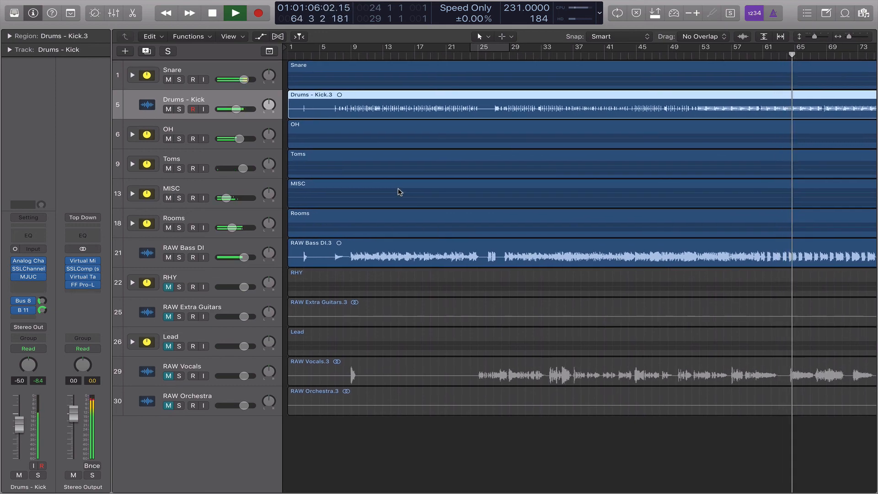
{"action": "key", "text": "space"}
{"action": "scroll", "coordinate": [501, 163], "scroll_direction": "right", "scroll_amount": 20}
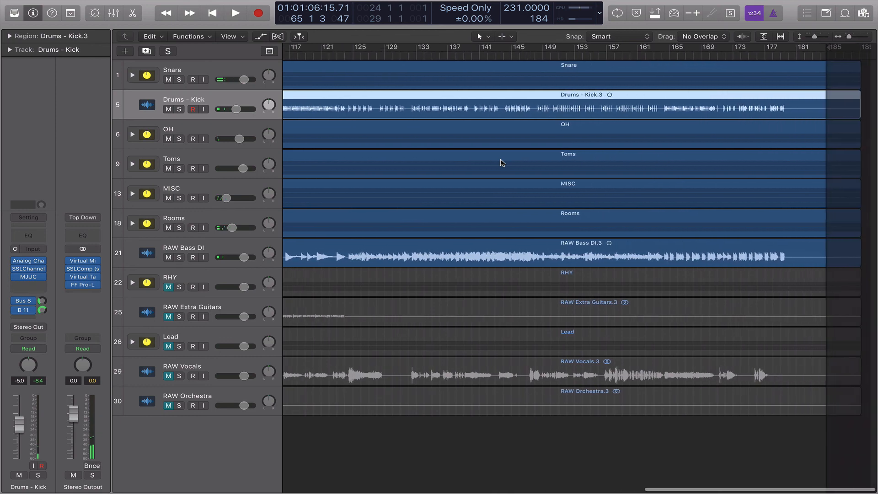
{"action": "scroll", "coordinate": [502, 160], "scroll_direction": "left", "scroll_amount": 20}
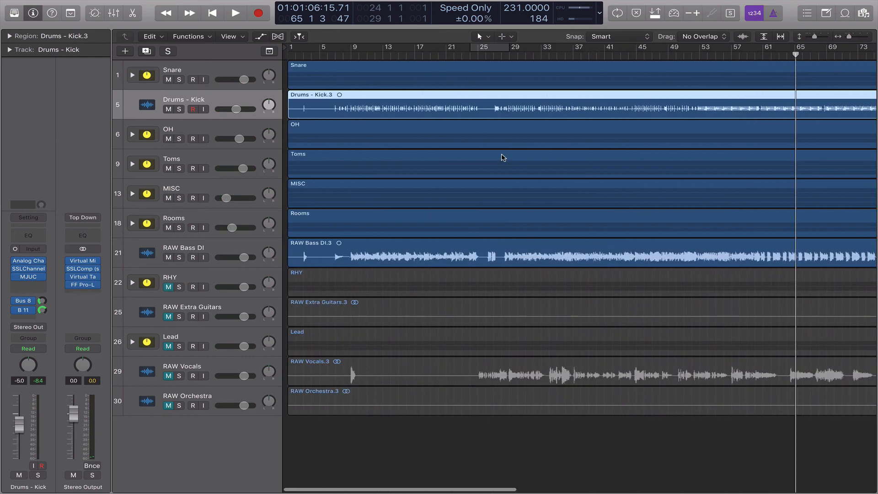
{"action": "left_click", "coordinate": [193, 252]}
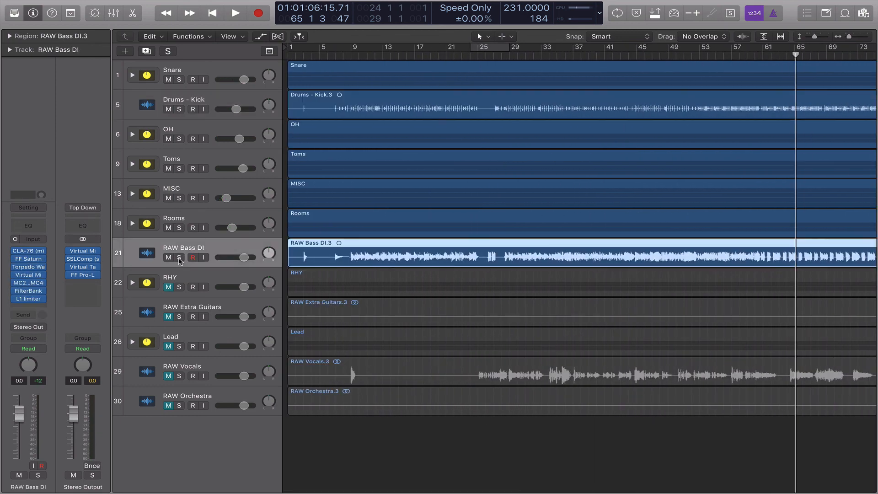
{"action": "left_click", "coordinate": [179, 257]}
{"action": "key", "text": "space"}
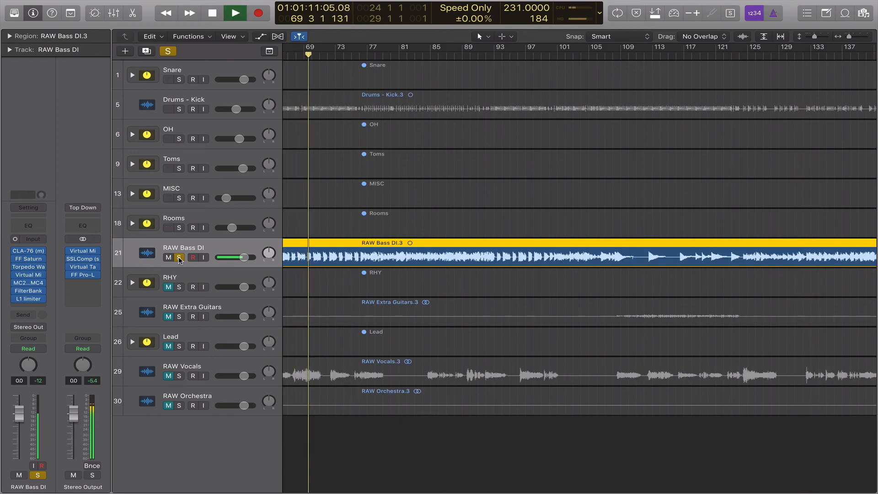
{"action": "key", "text": "space"}
{"action": "left_click", "coordinate": [179, 258]}
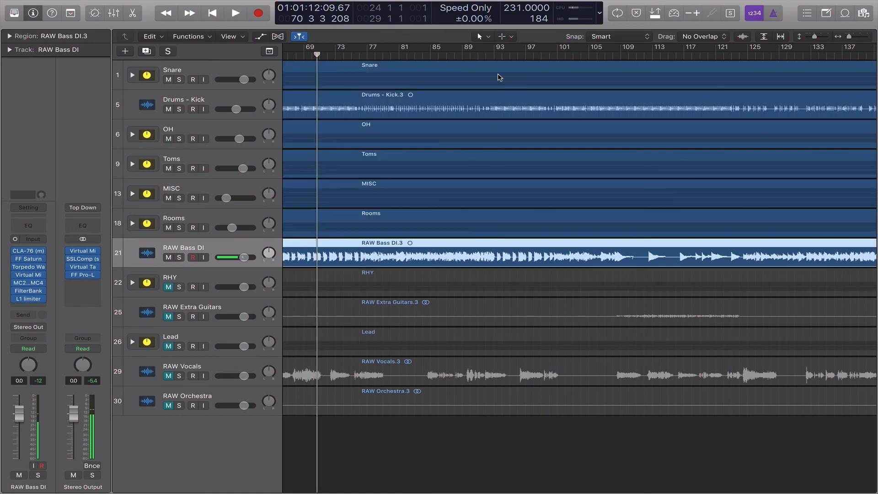
{"action": "scroll", "coordinate": [580, 268], "scroll_direction": "left", "scroll_amount": 15}
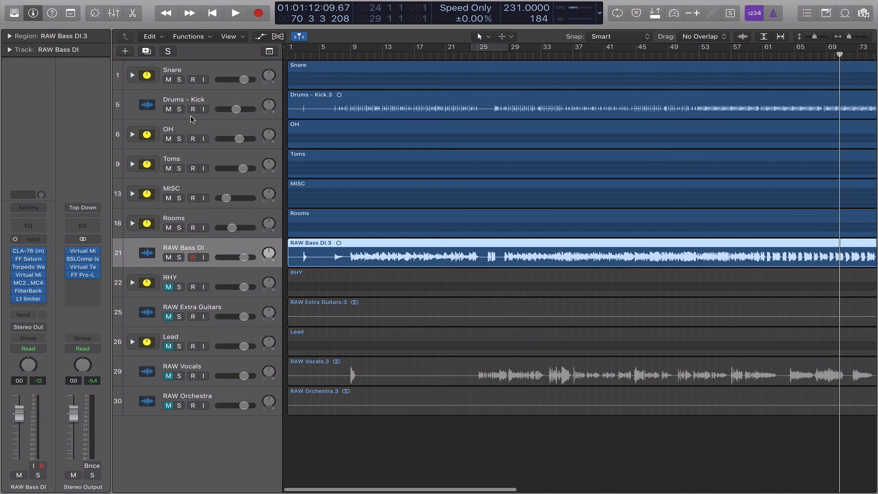
{"action": "left_click", "coordinate": [233, 273]}
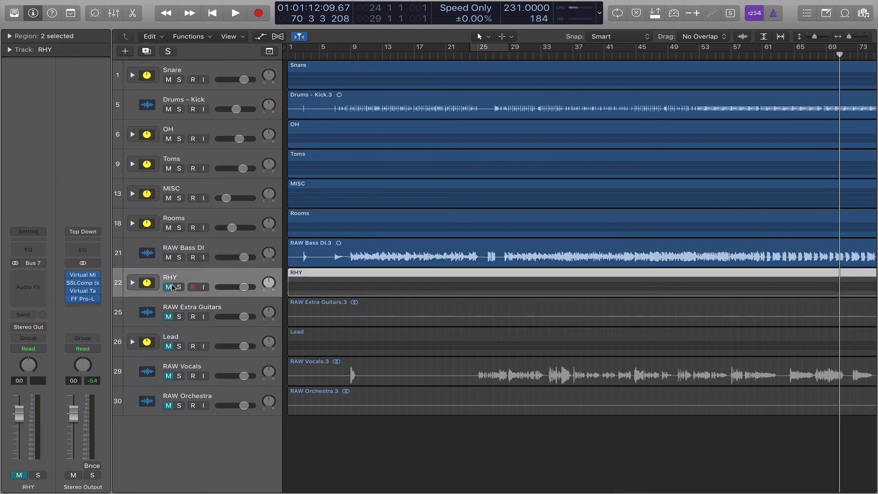